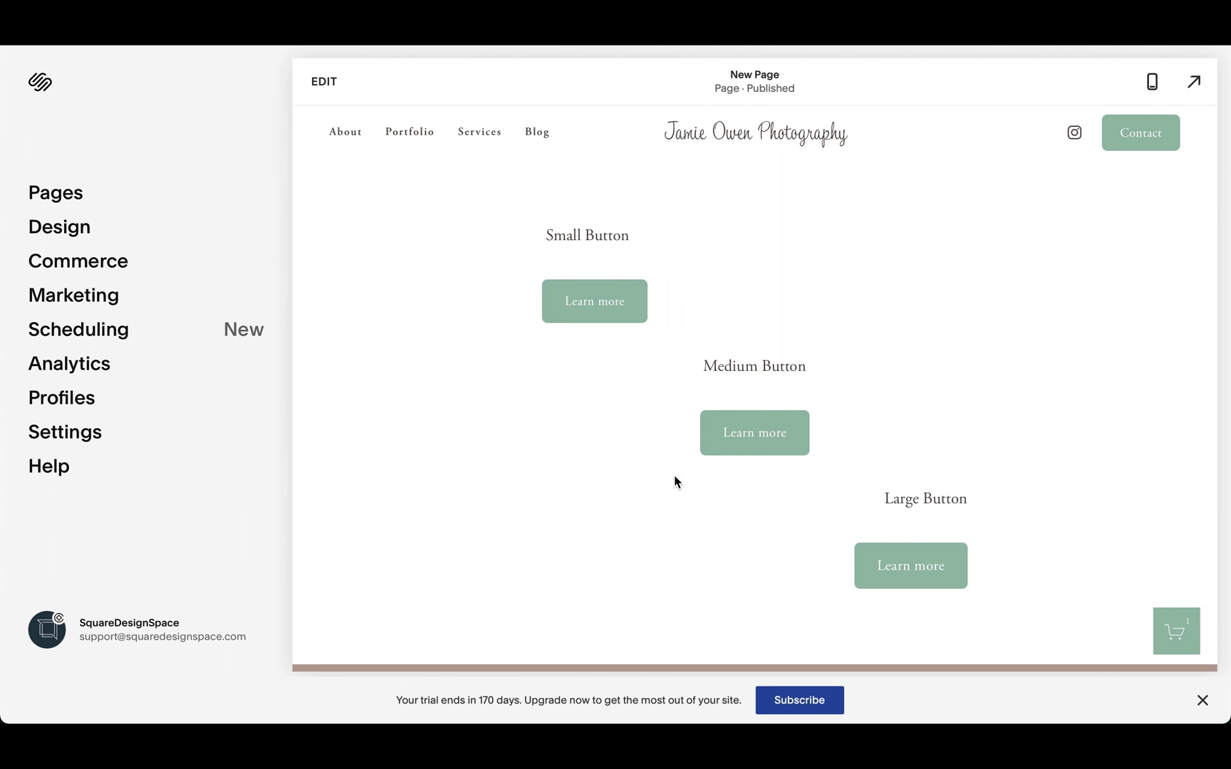
Step: Enter page editing, open the small Learn more button's settings, and open its Link Editor
click(330, 84)
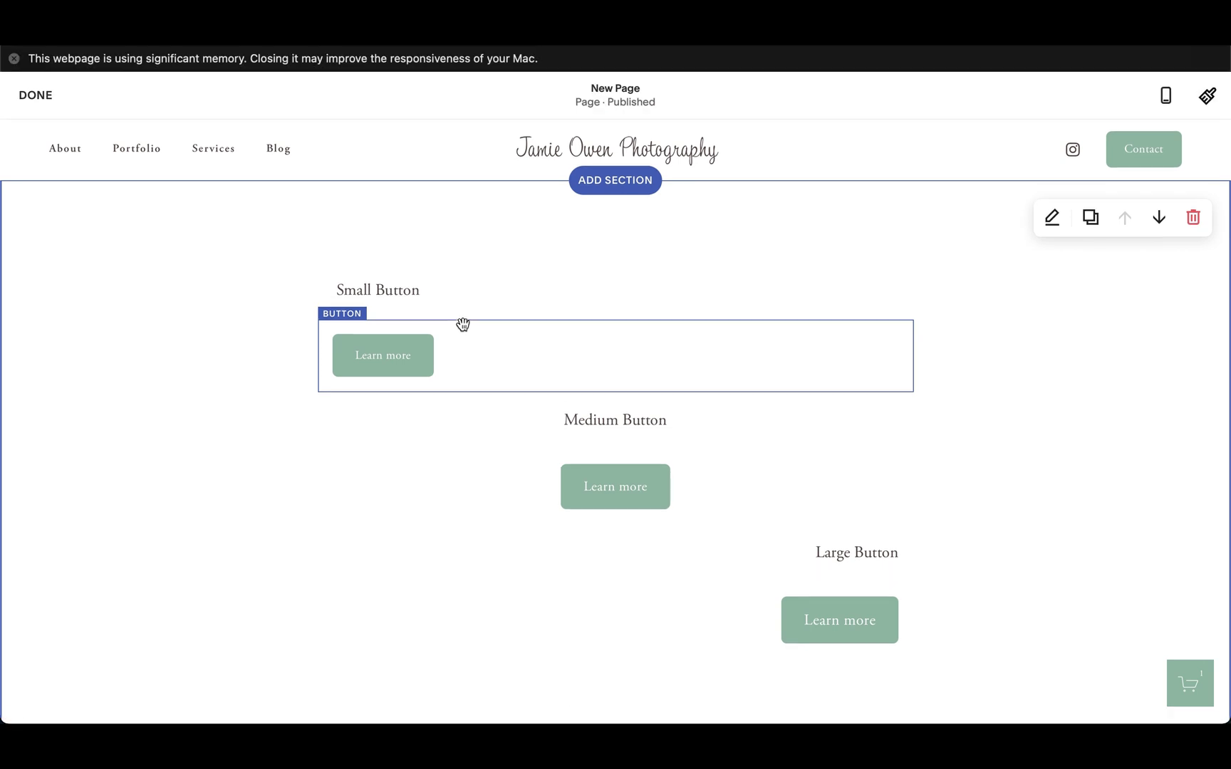
click(458, 345)
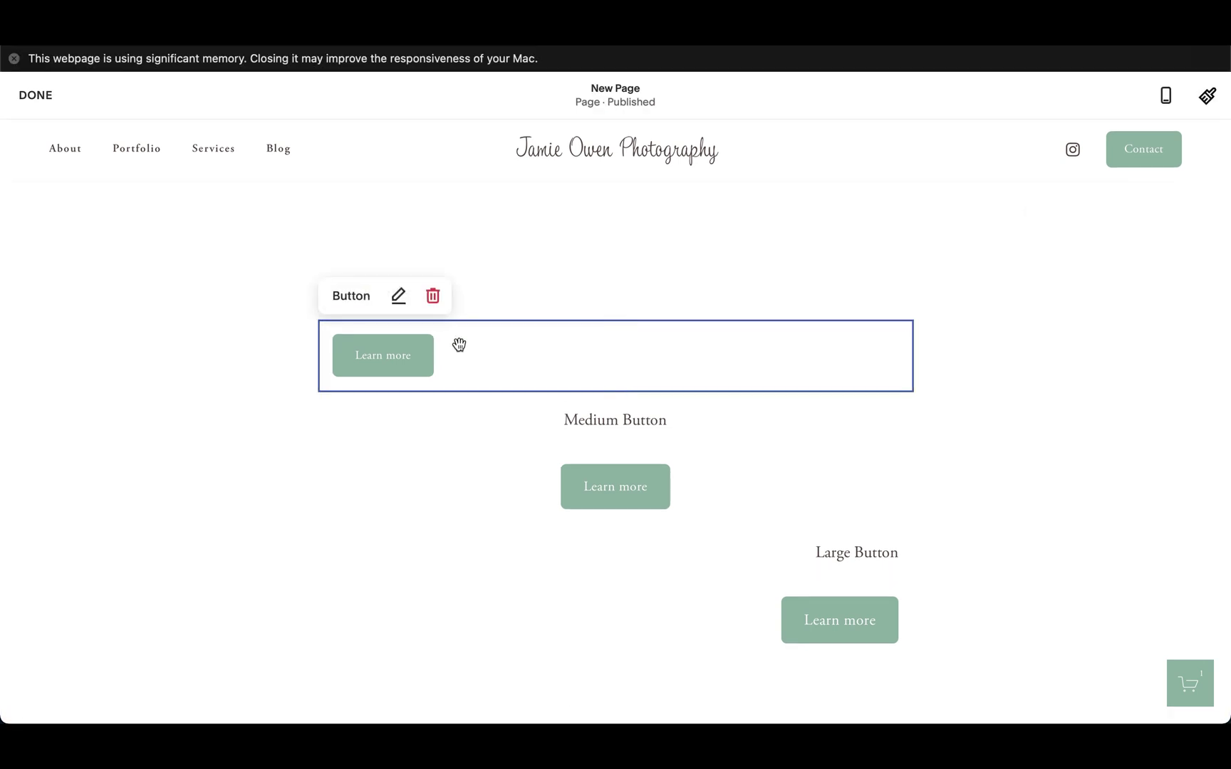
click(396, 299)
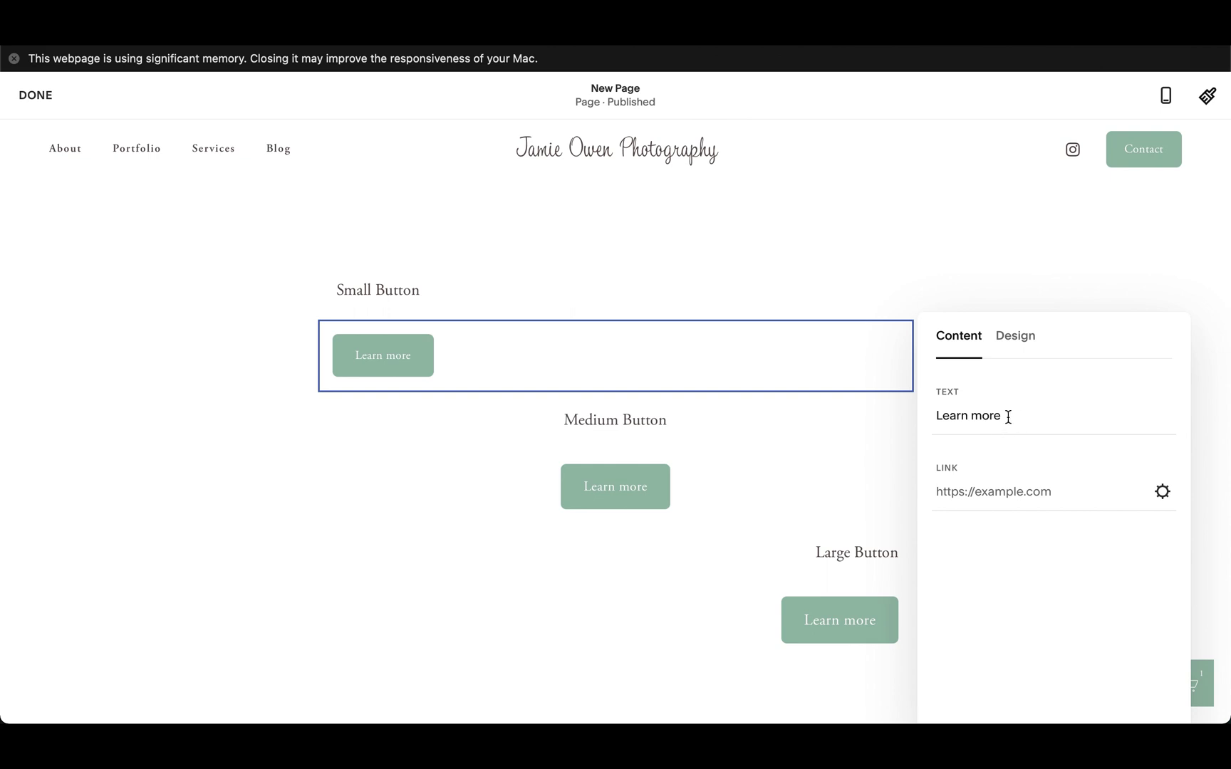
drag(1007, 417, 959, 415)
click(920, 423)
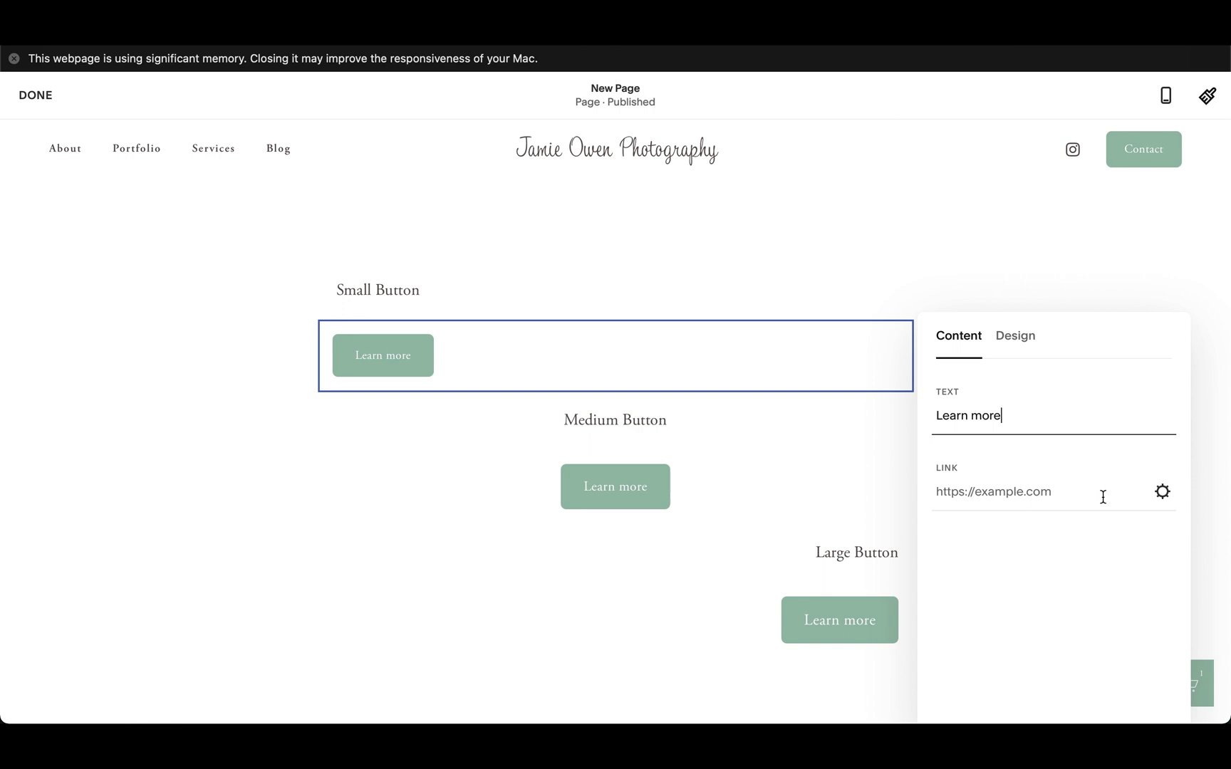
click(1162, 493)
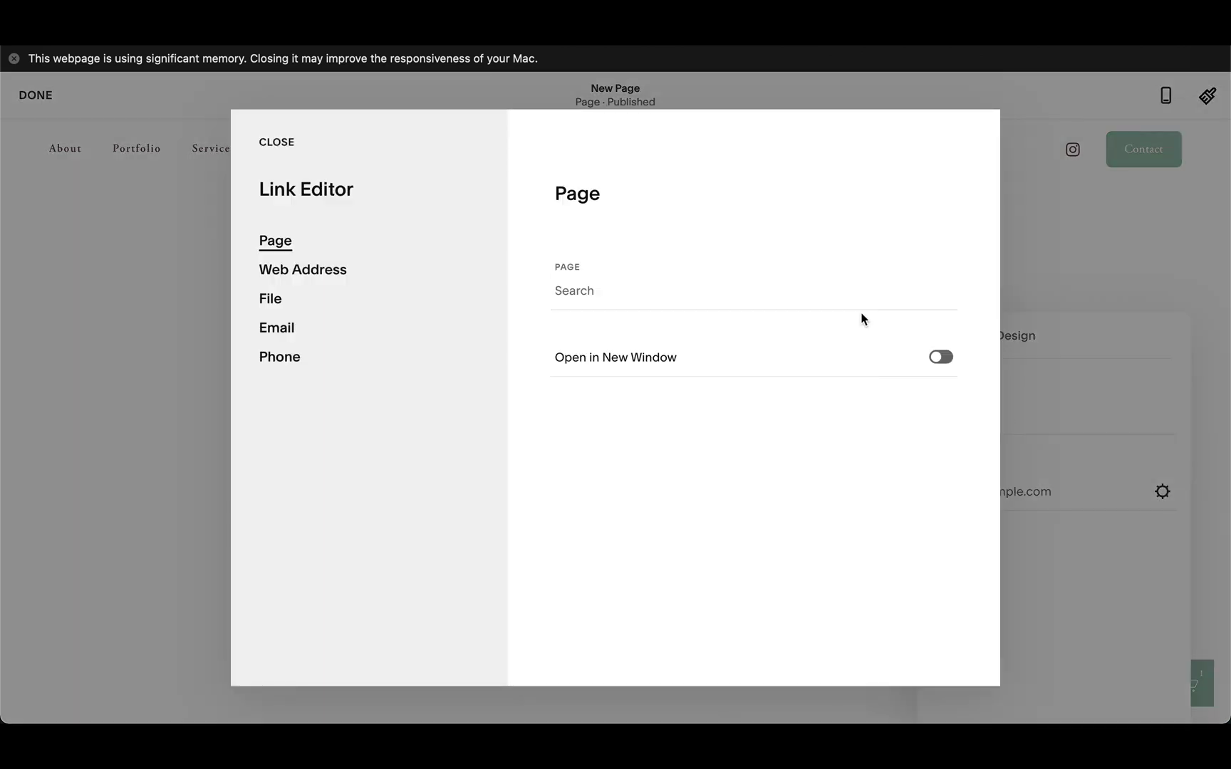
Step: Browse the Page, Web Address, File, Email and Phone link types without setting a link
click(643, 291)
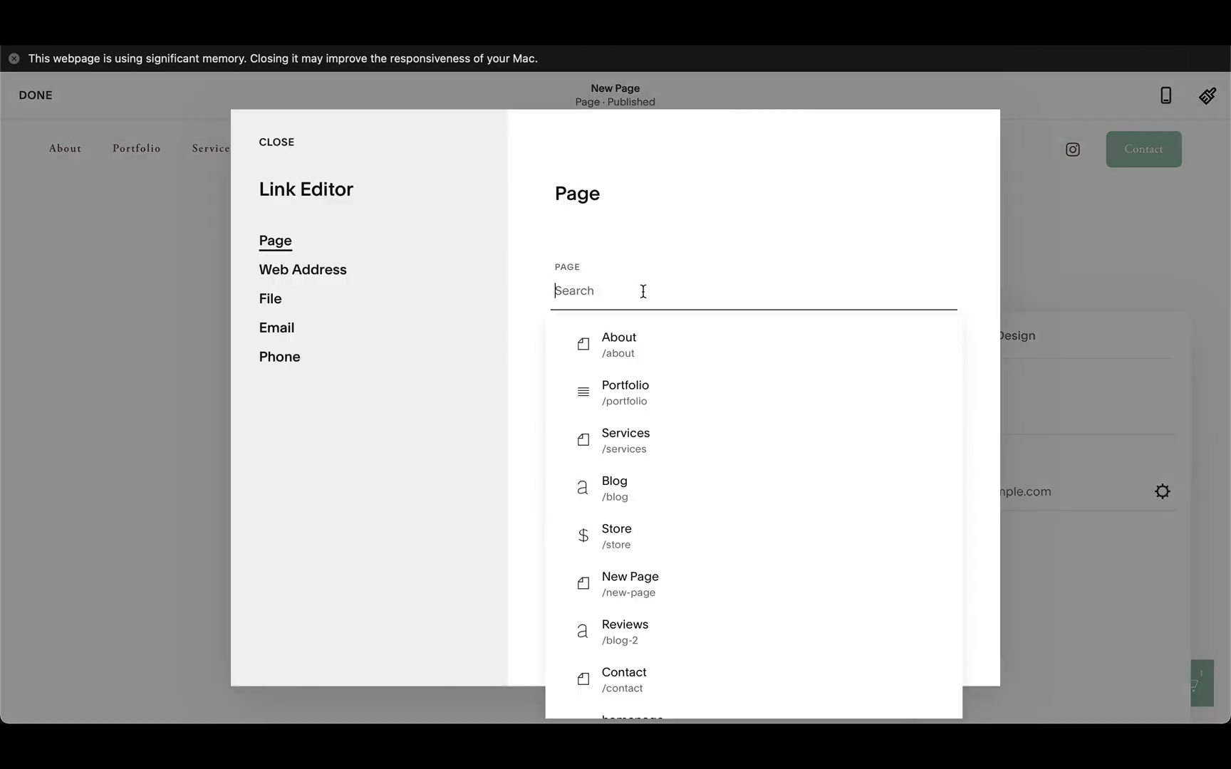
scroll(610, 527, down, 2)
scroll(609, 522, up, 2)
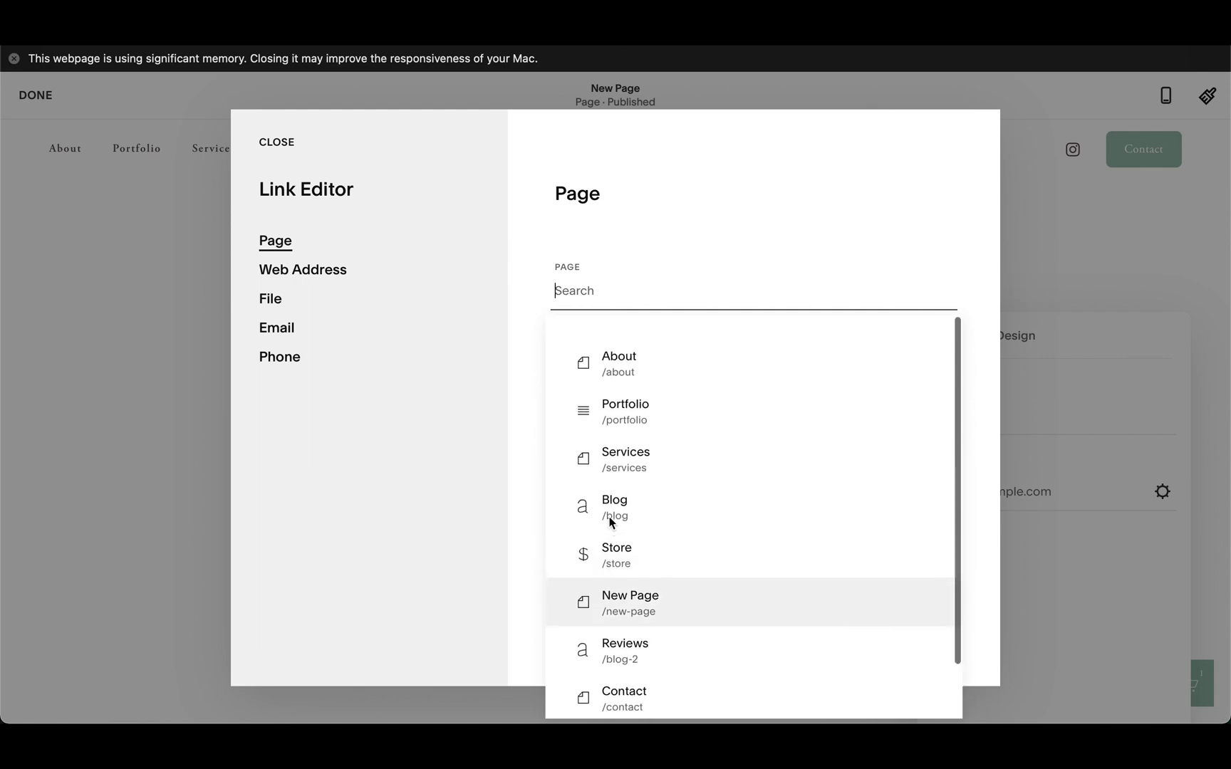
click(305, 276)
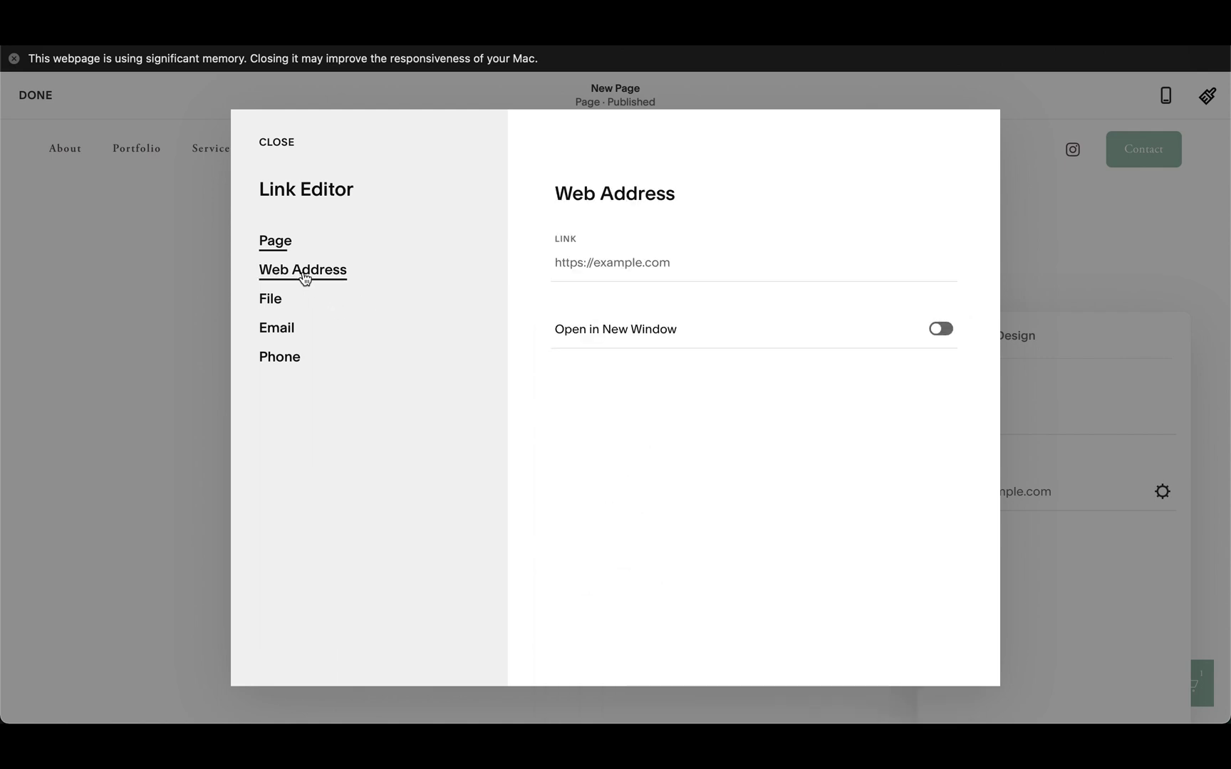
click(274, 302)
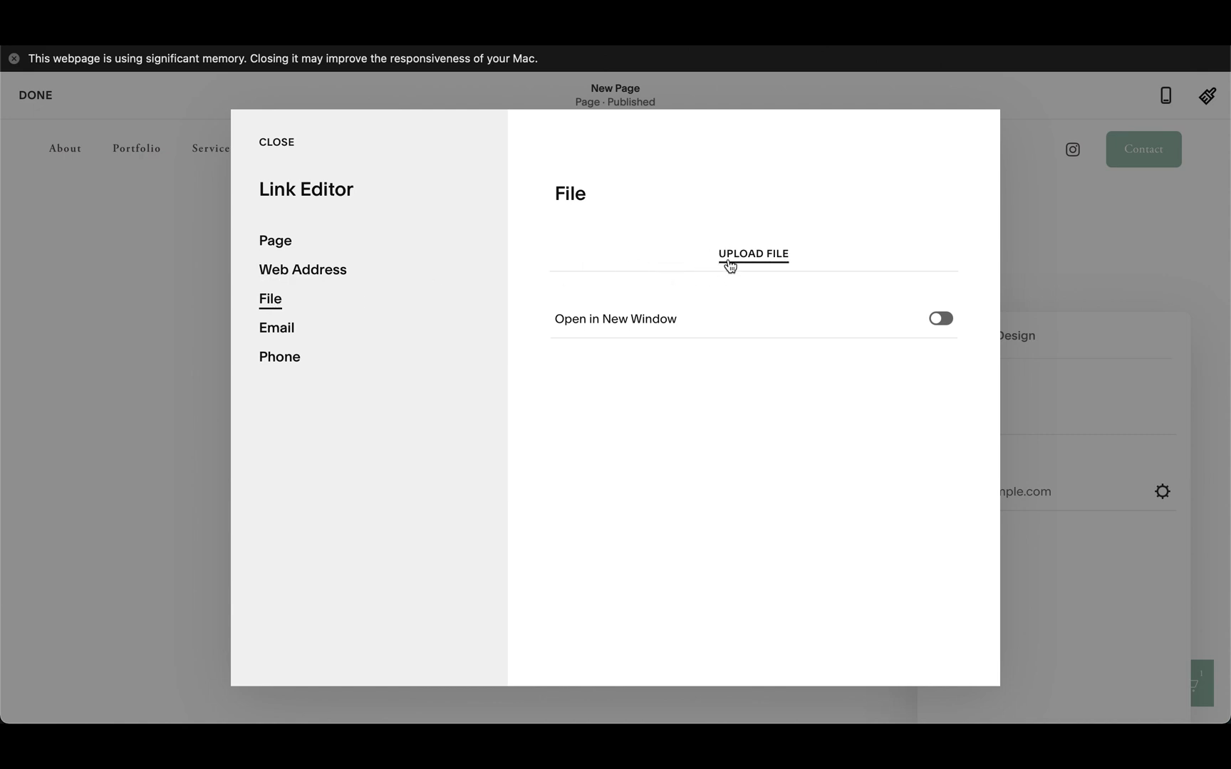
click(290, 340)
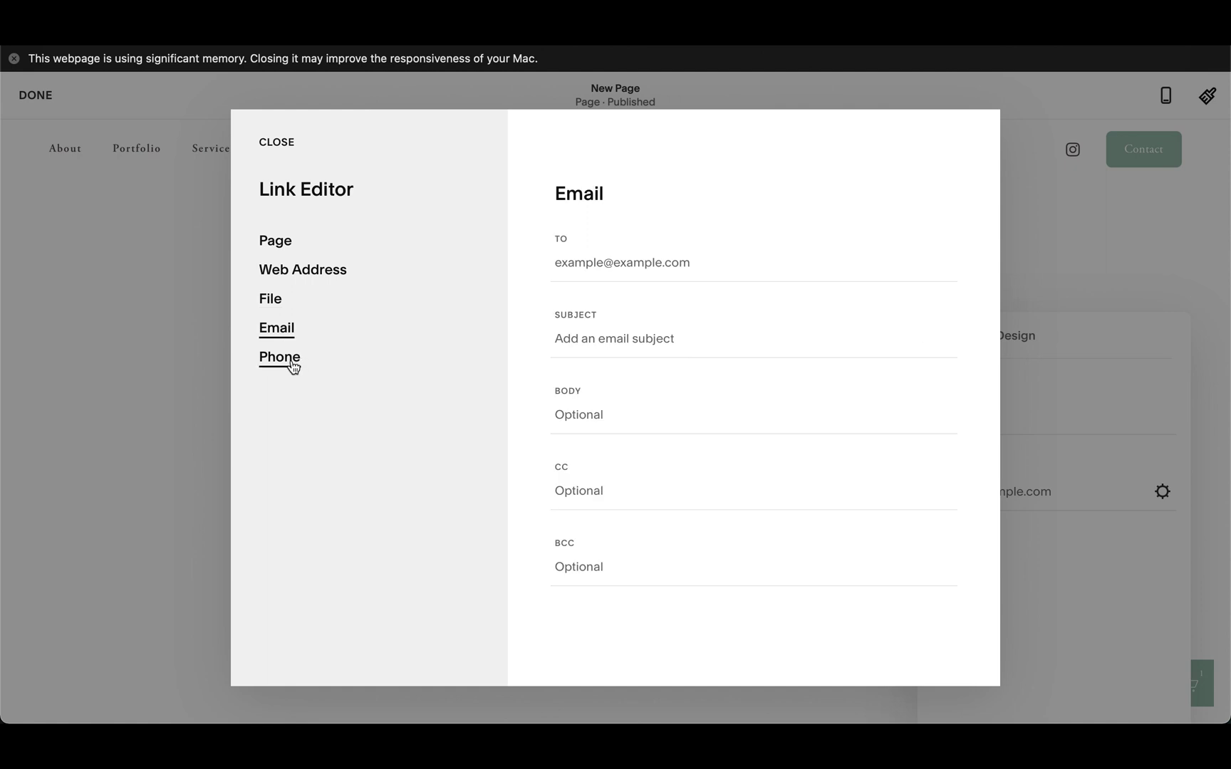
click(292, 365)
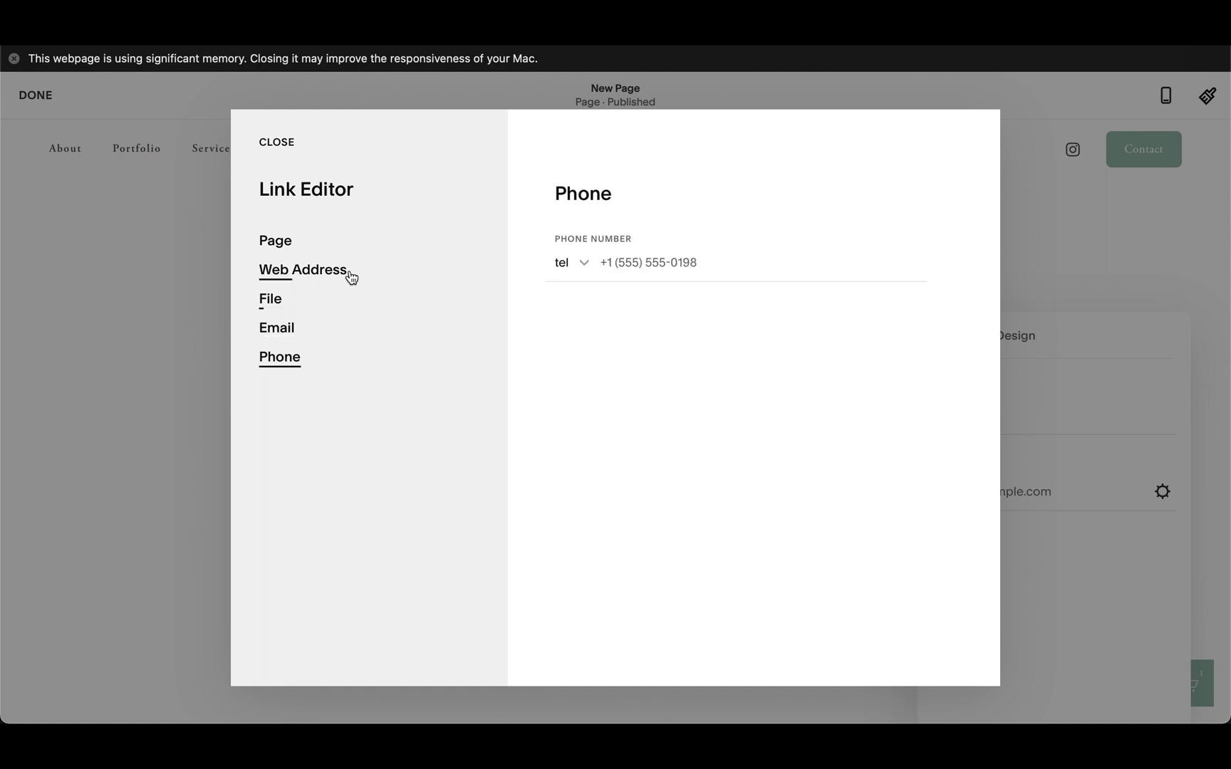
Step: Try button sizes M, L, S and center, right, left alignment, ending small and left-aligned
click(285, 148)
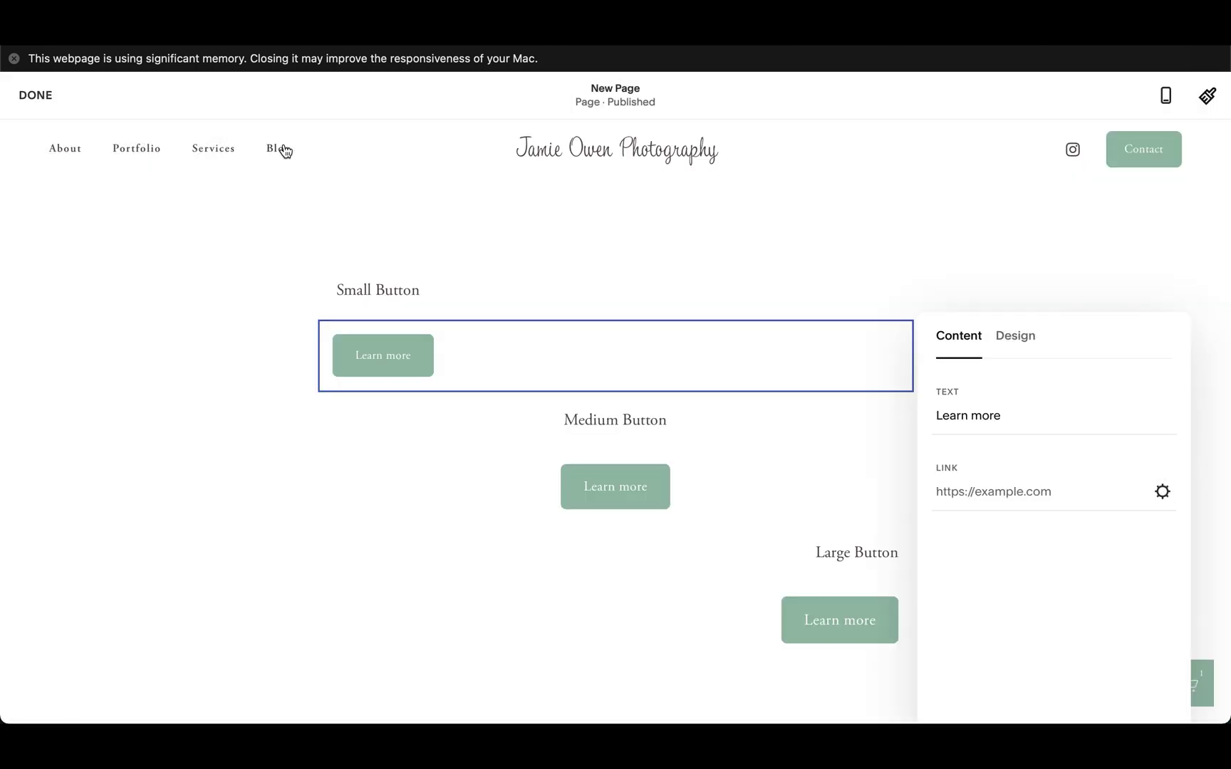
click(1020, 339)
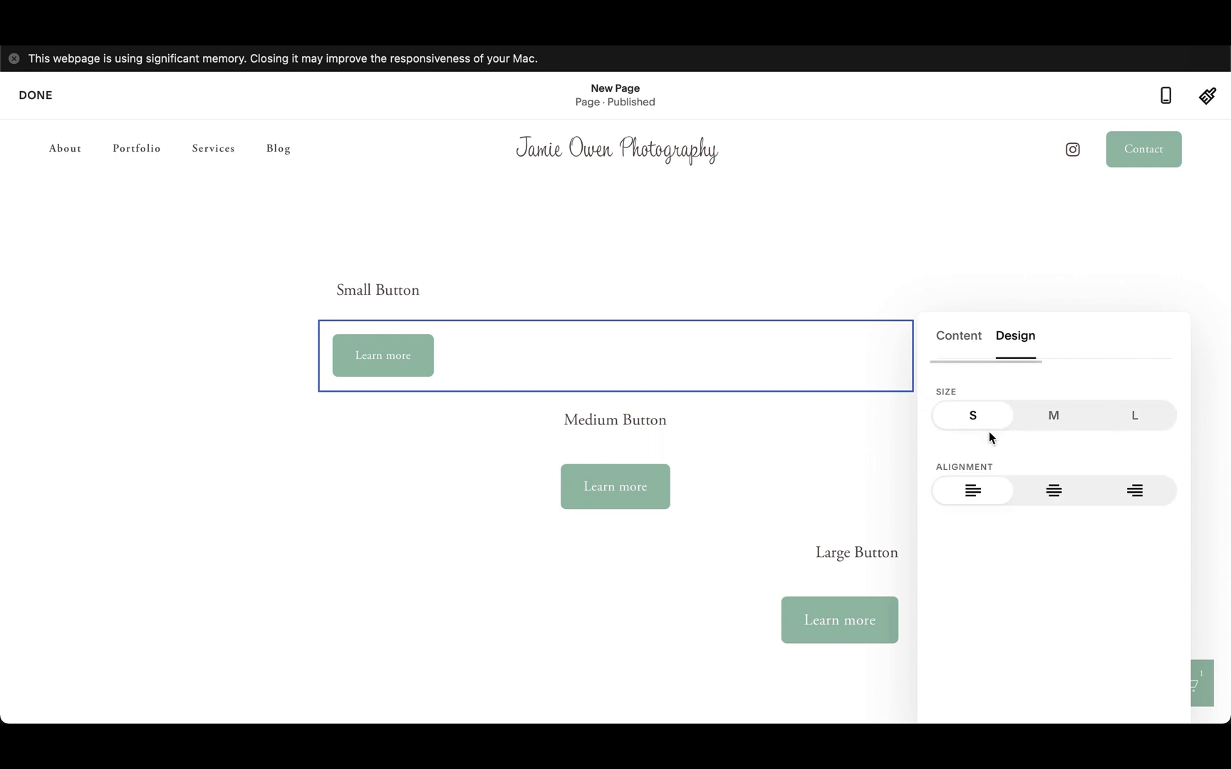
click(1057, 415)
click(1136, 423)
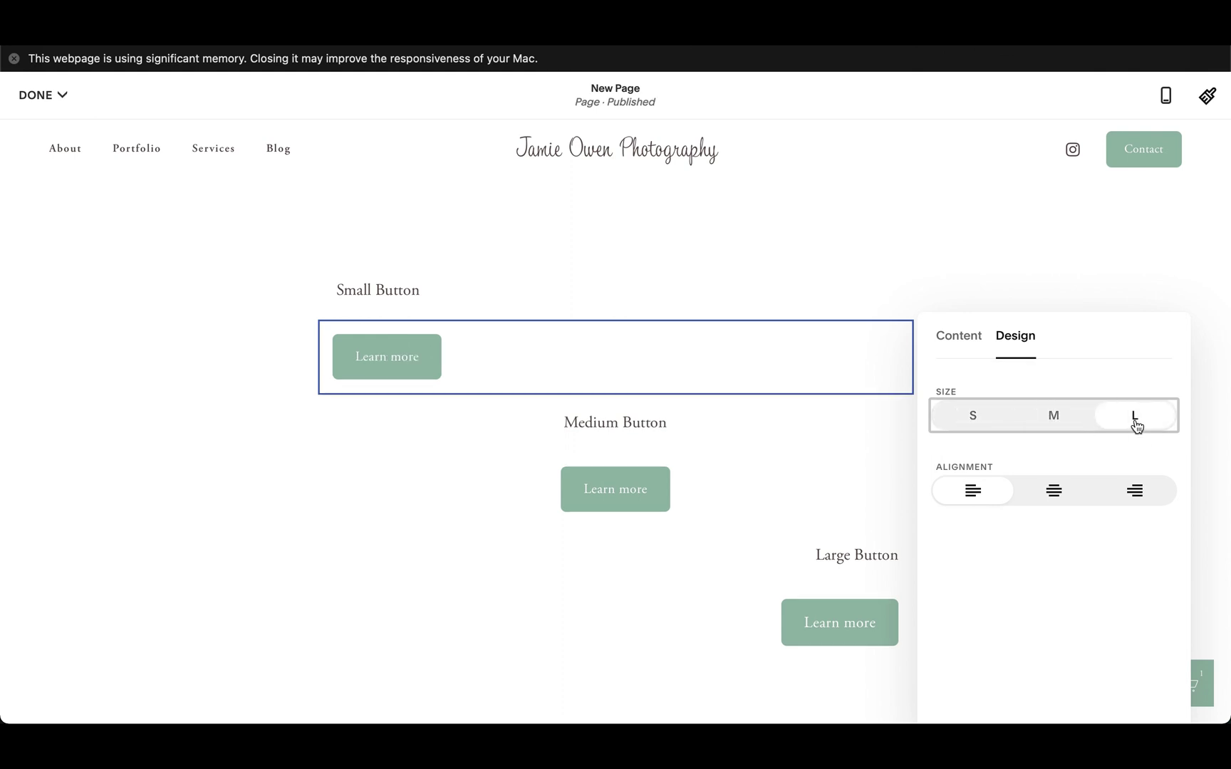
click(964, 420)
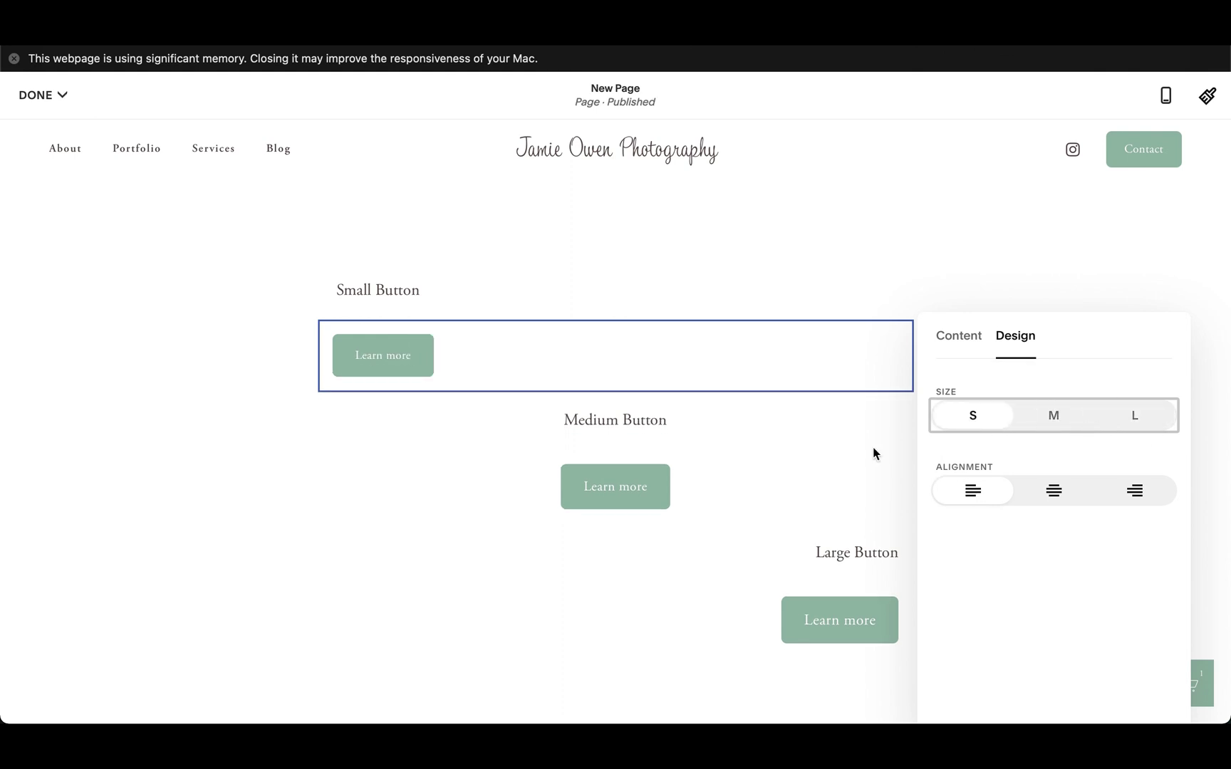
click(1054, 492)
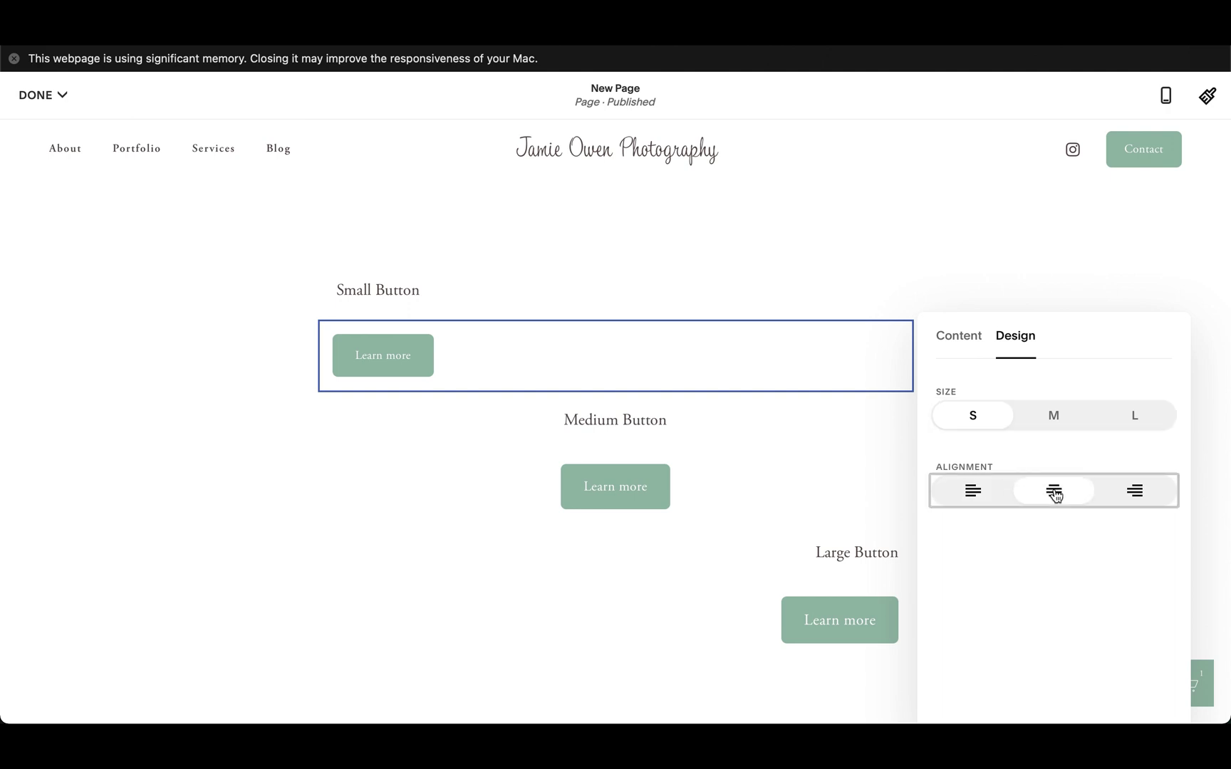
click(1146, 502)
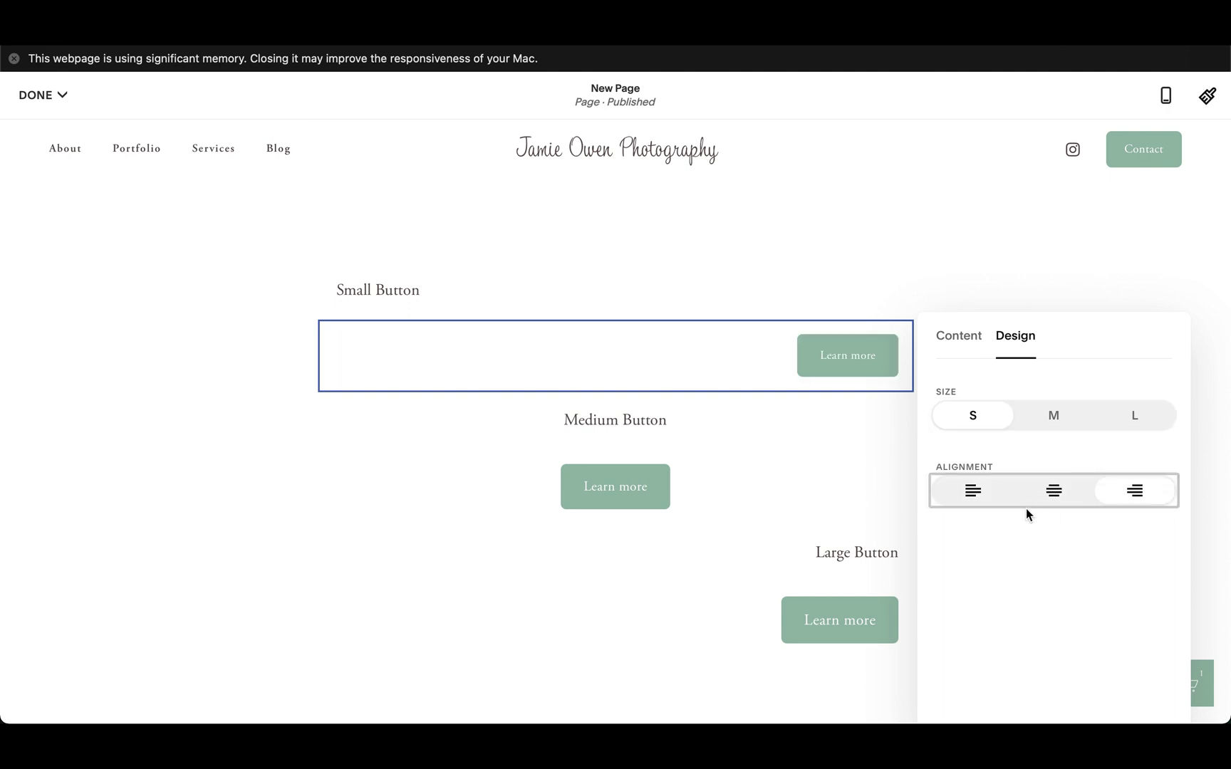
click(970, 498)
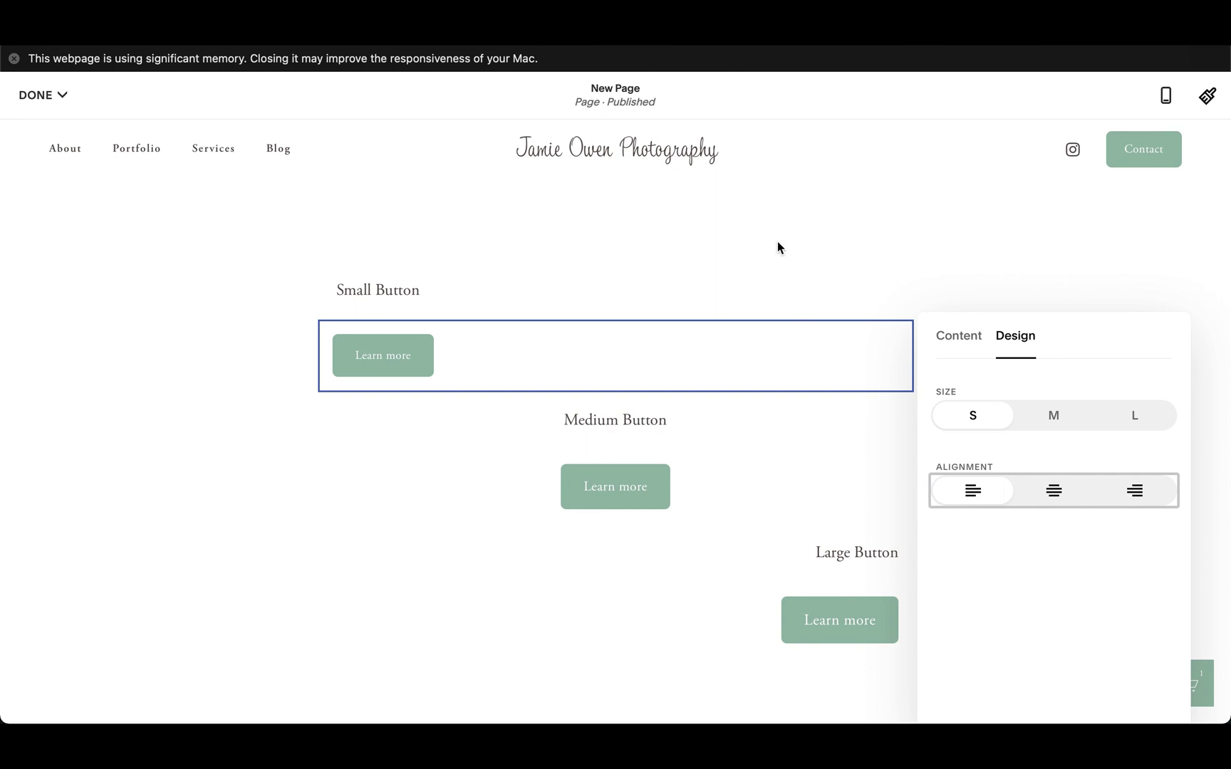
click(823, 282)
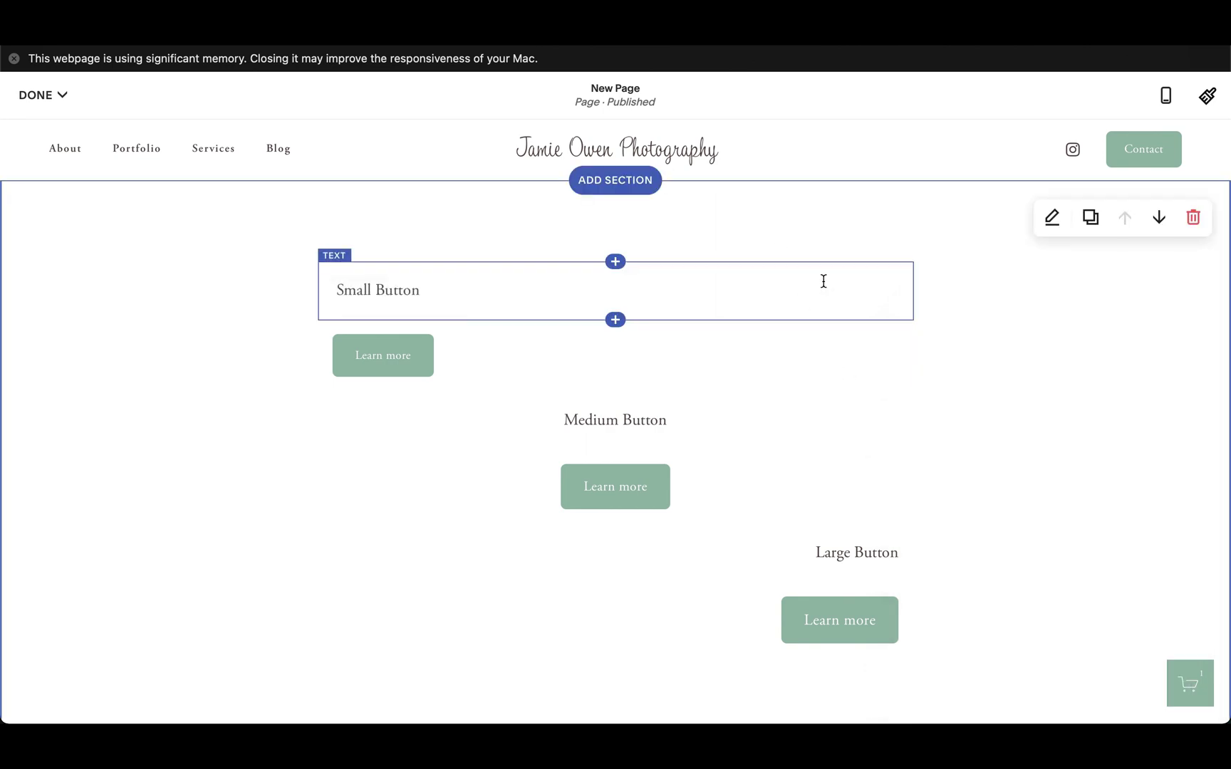
scroll(710, 577, down, 2)
scroll(710, 577, down, 7)
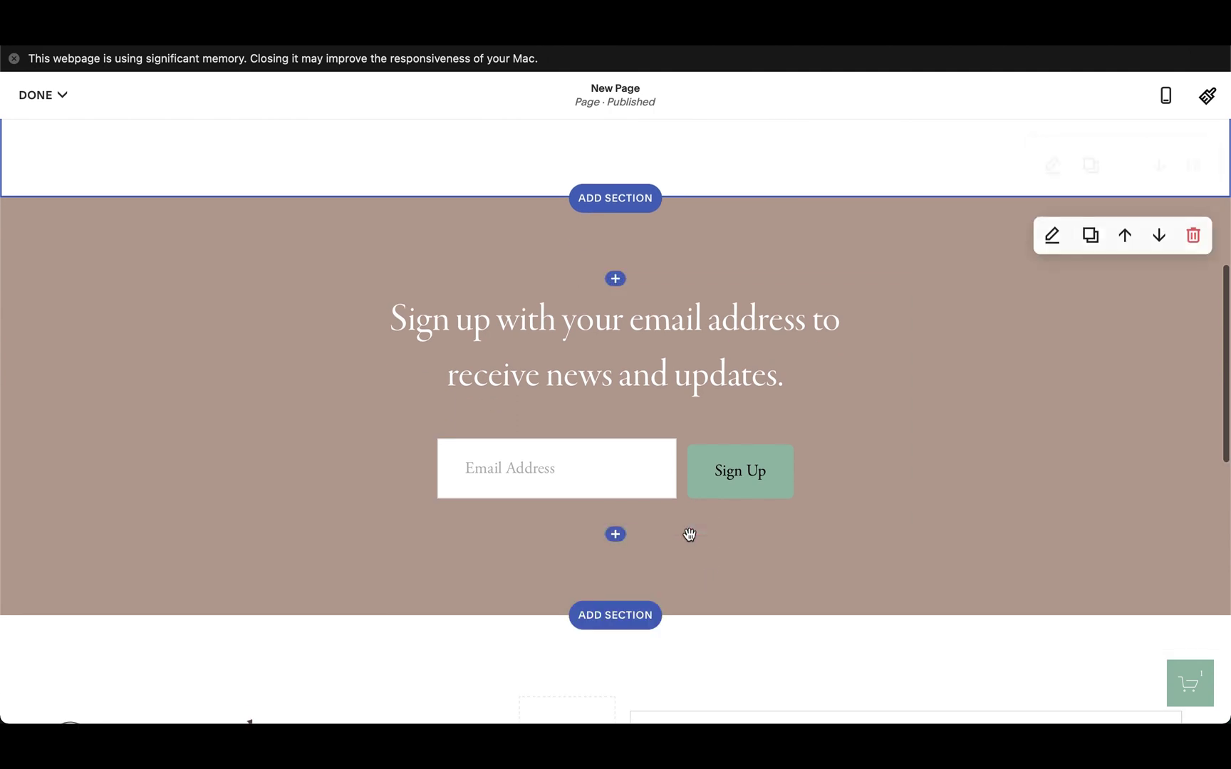
scroll(755, 484, down, 10)
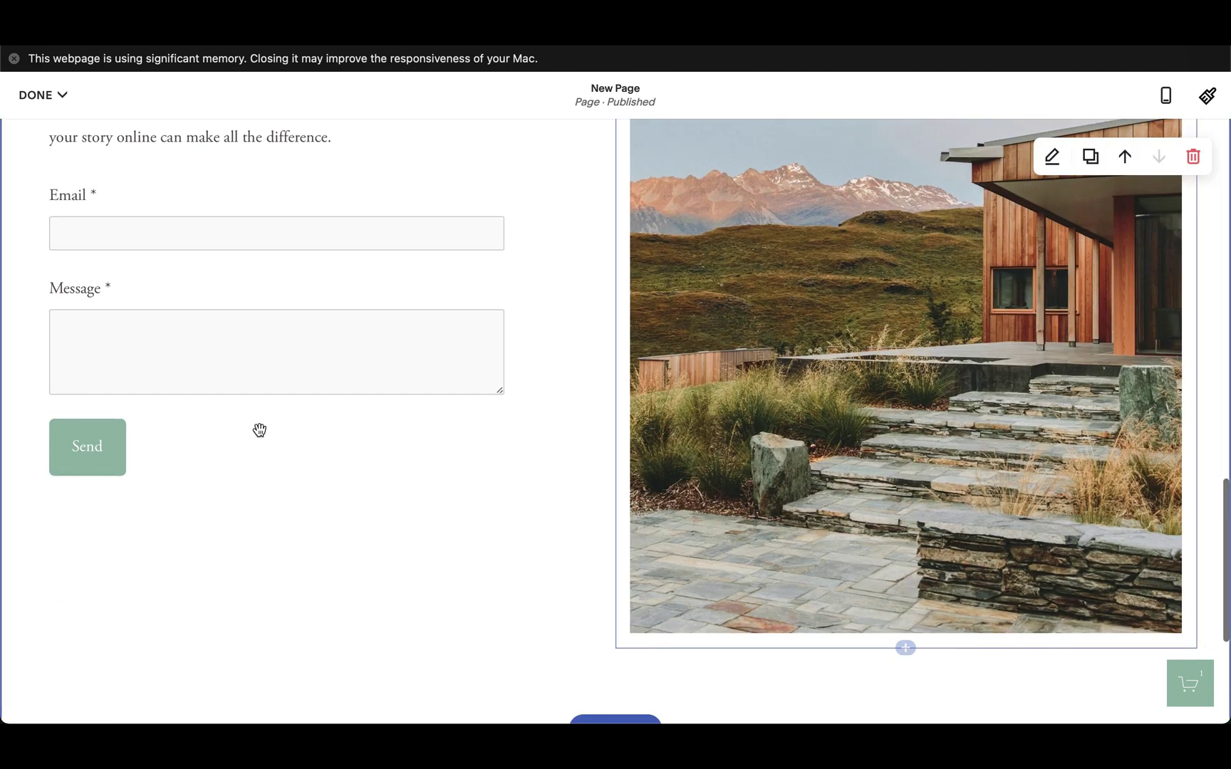
scroll(259, 428, up, 7)
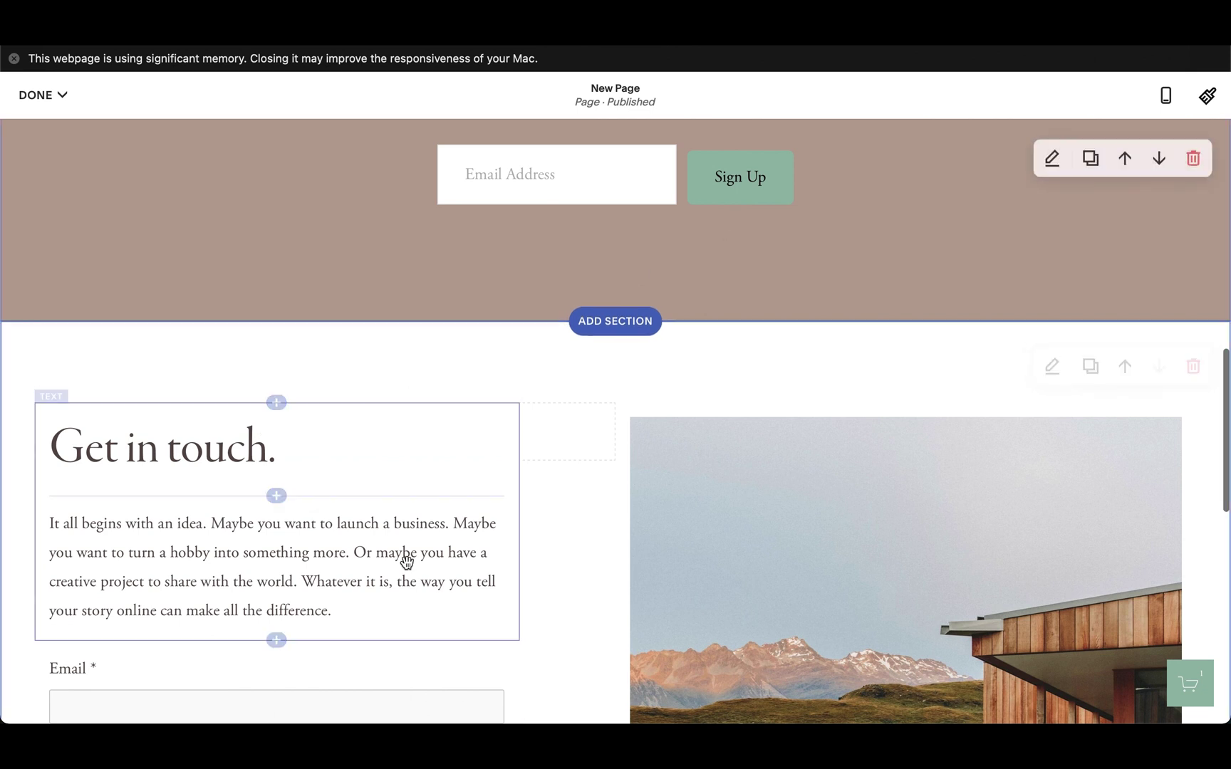
scroll(623, 435, up, 5)
scroll(624, 436, up, 8)
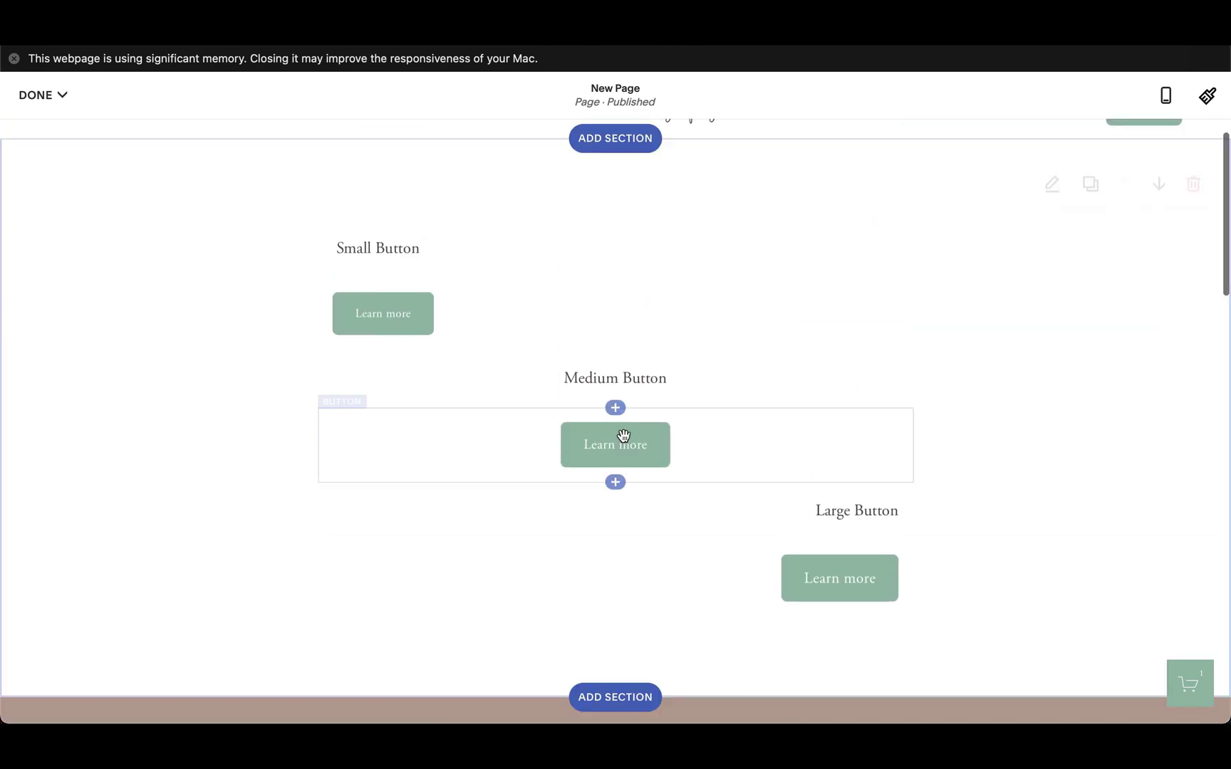
drag(623, 436, 1010, 511)
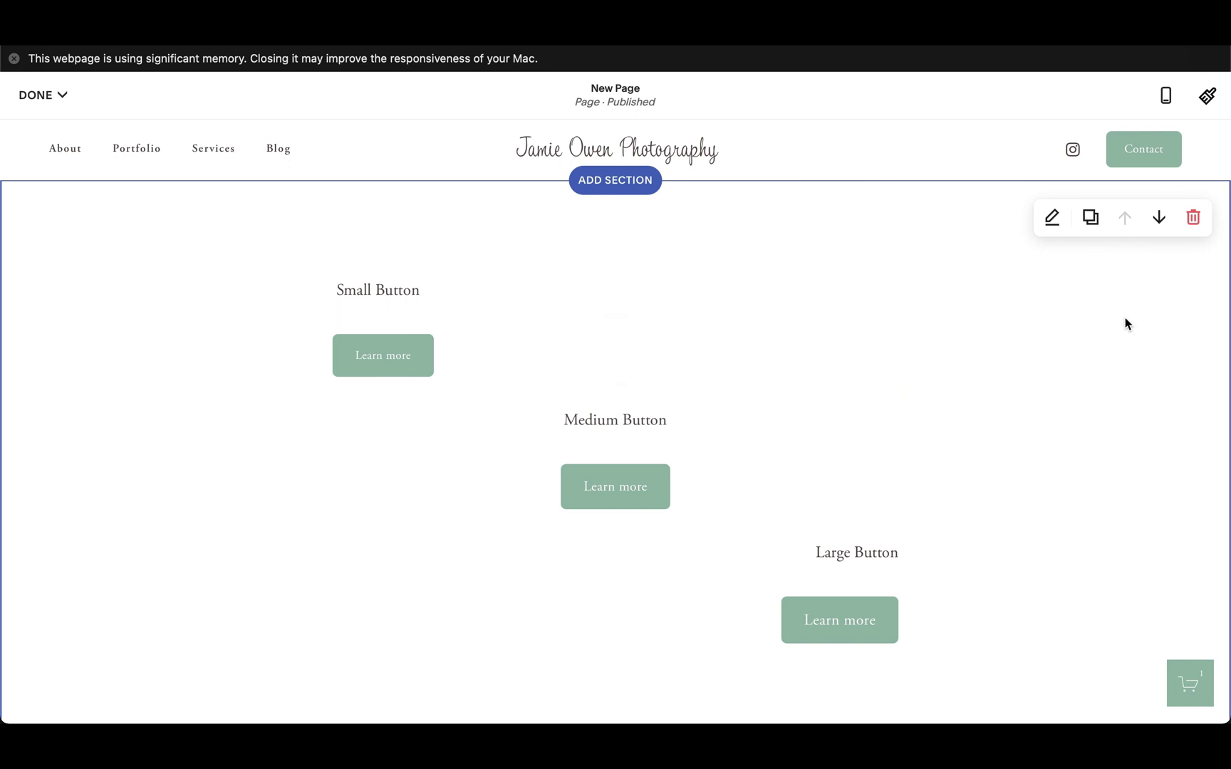
Step: Open the site-wide Buttons styles and preview the Outline button style
click(1208, 96)
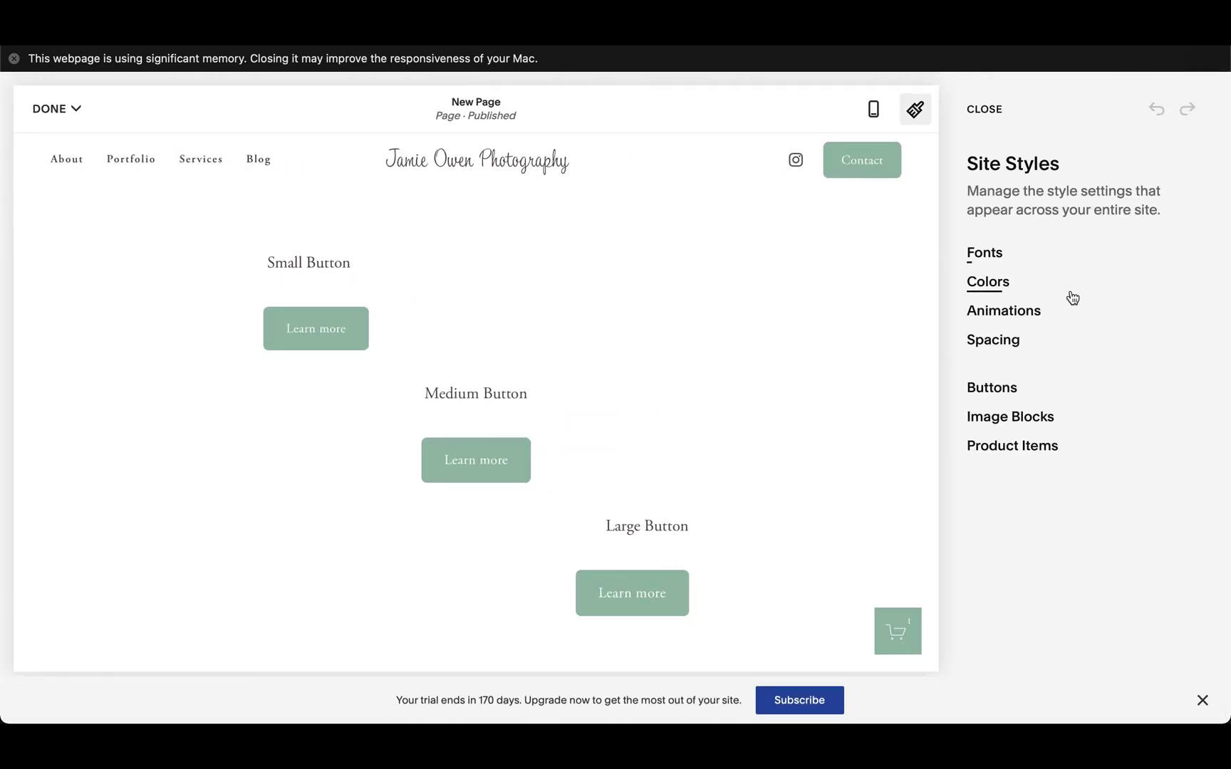
click(987, 389)
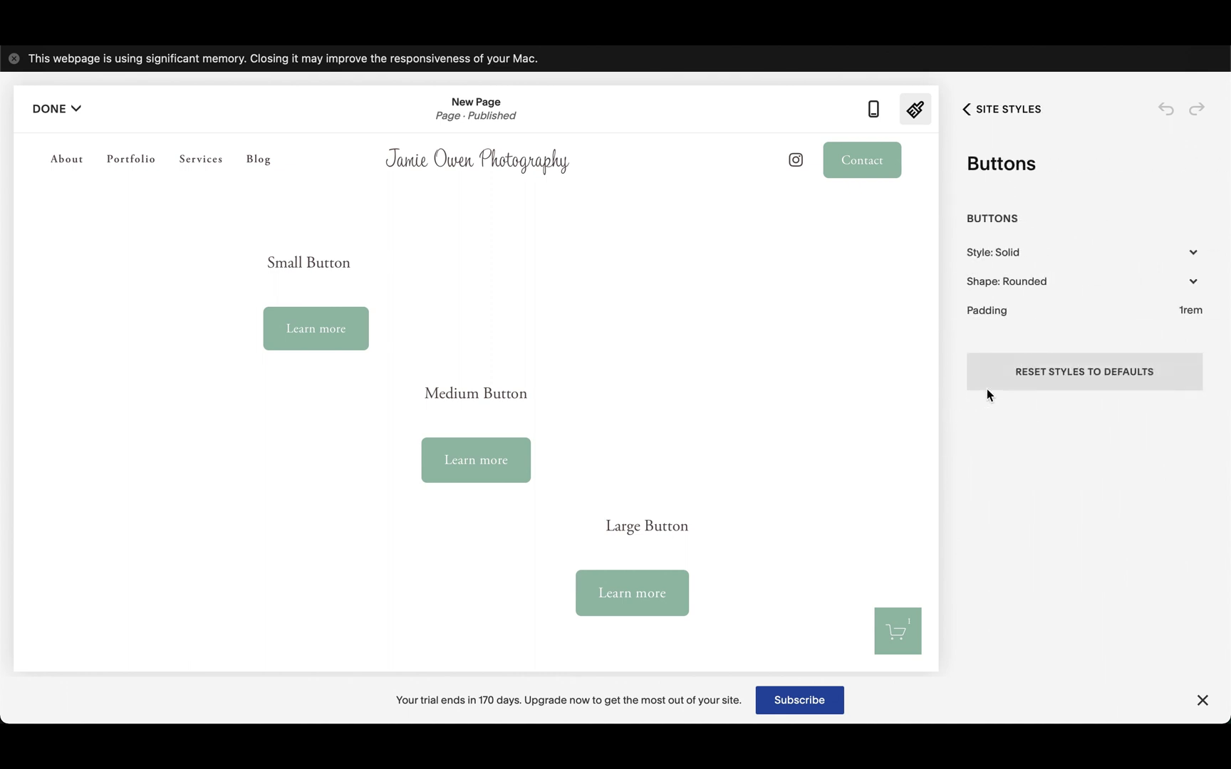
click(1021, 253)
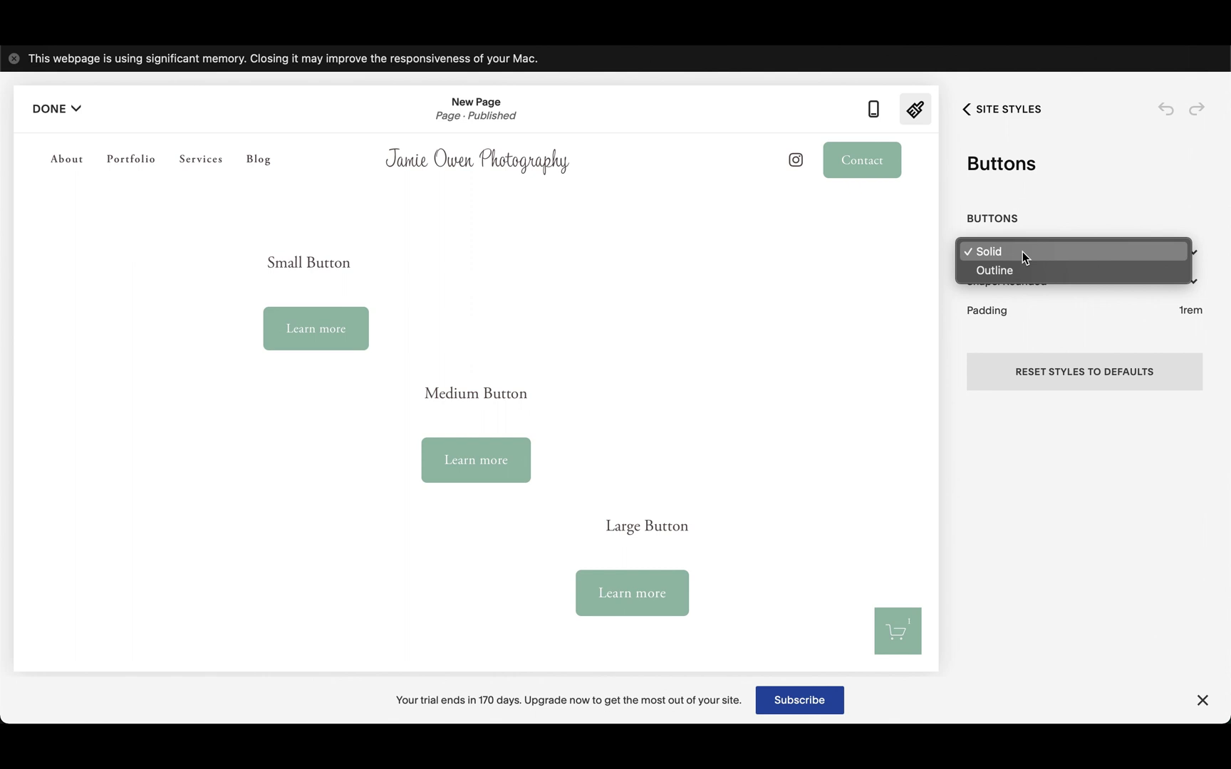
click(1014, 270)
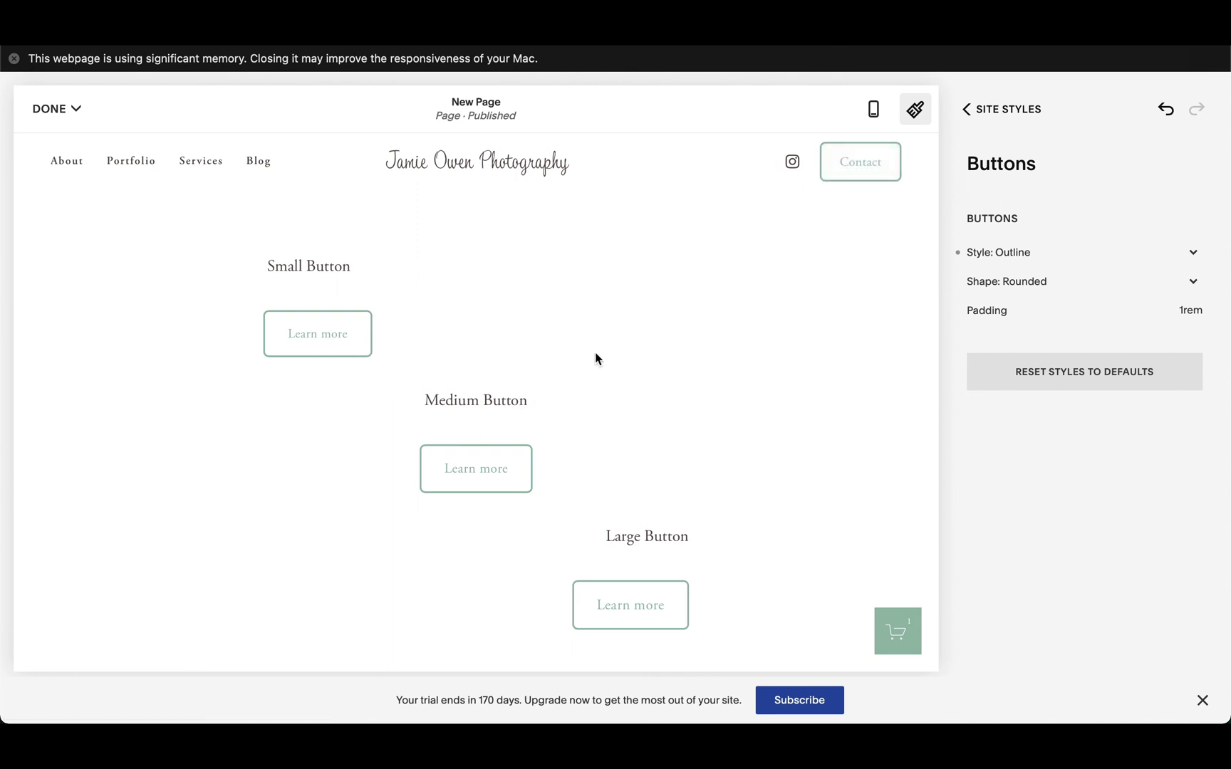
scroll(478, 552, down, 3)
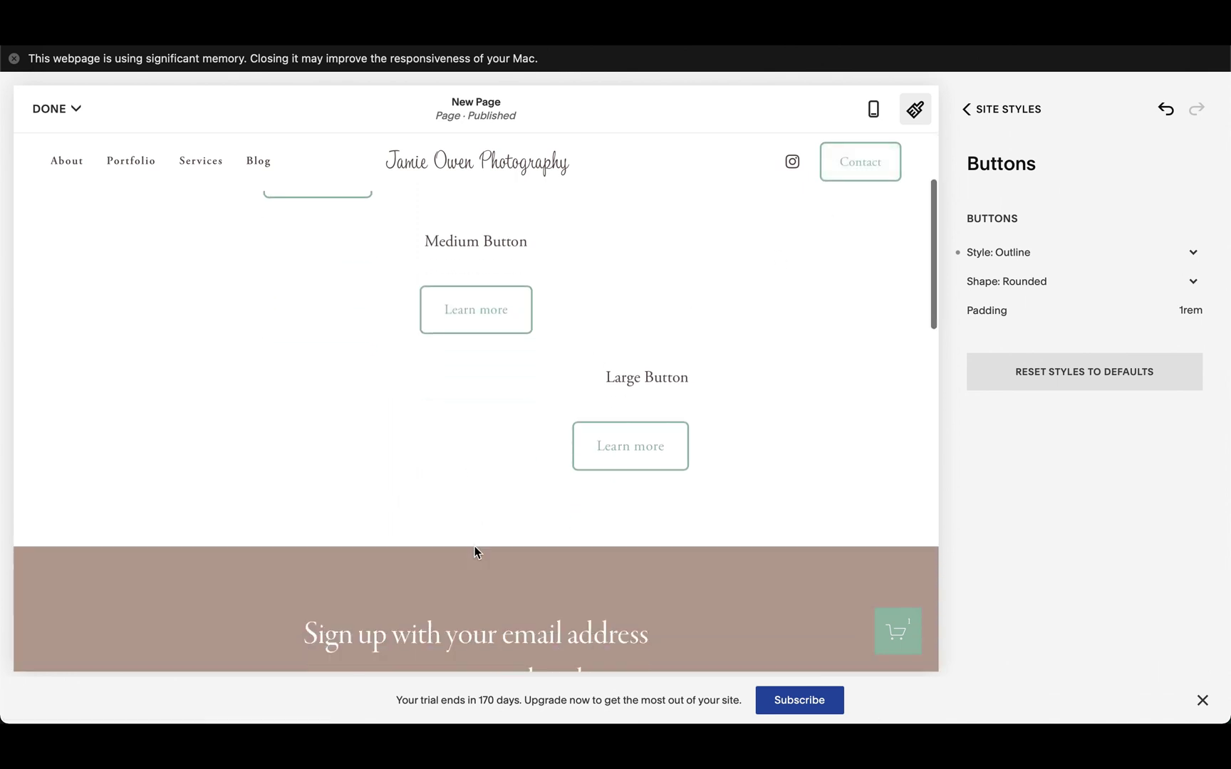
scroll(475, 553, down, 6)
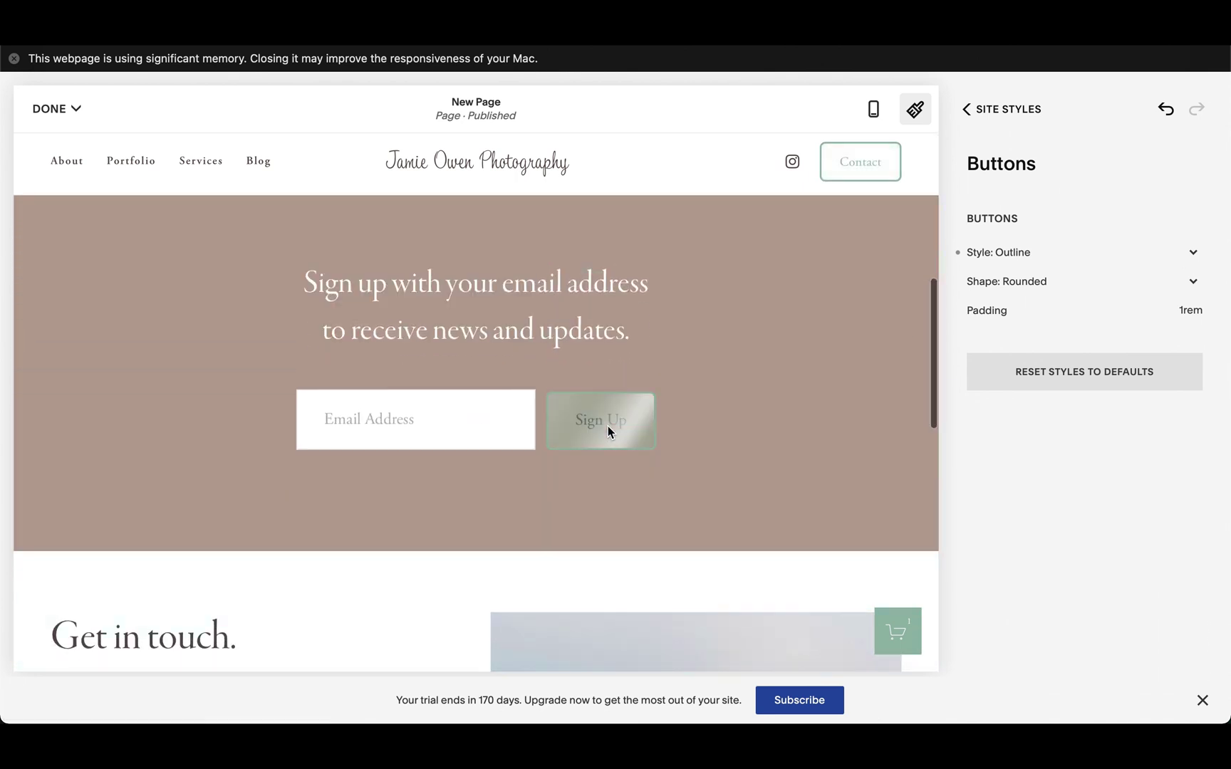
scroll(510, 543, down, 6)
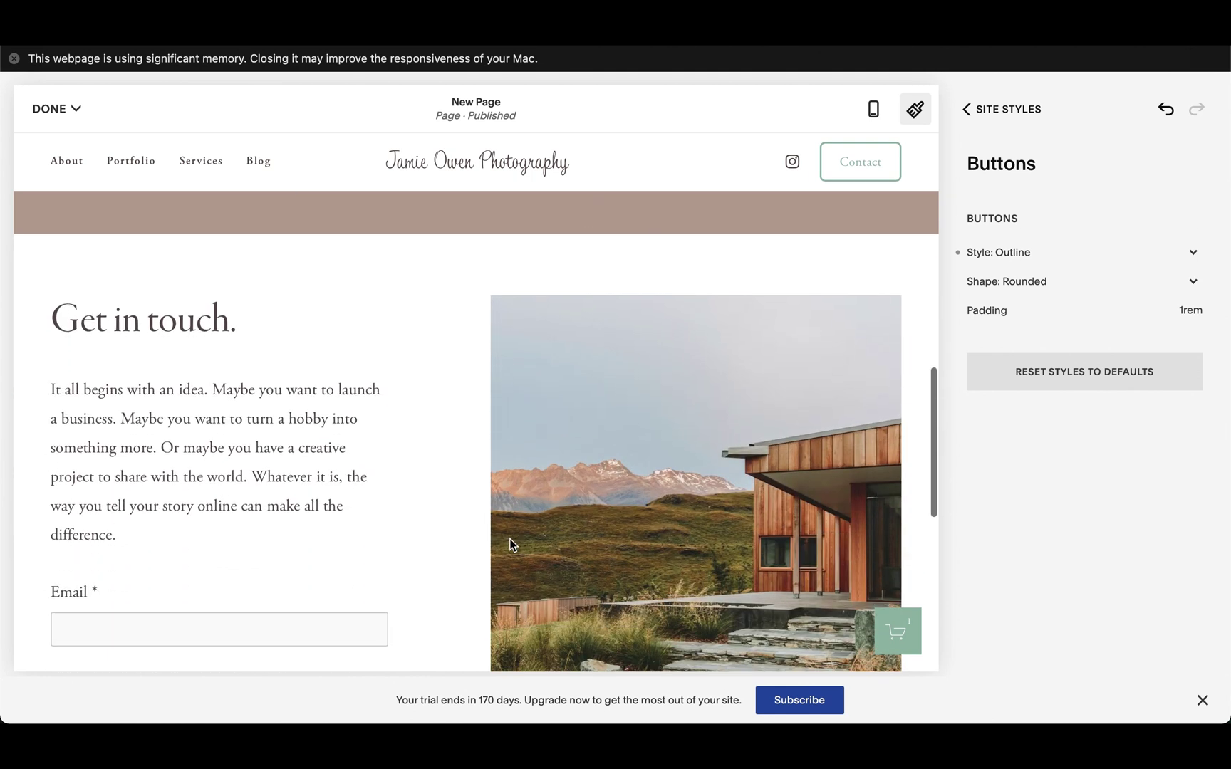
scroll(510, 539, down, 7)
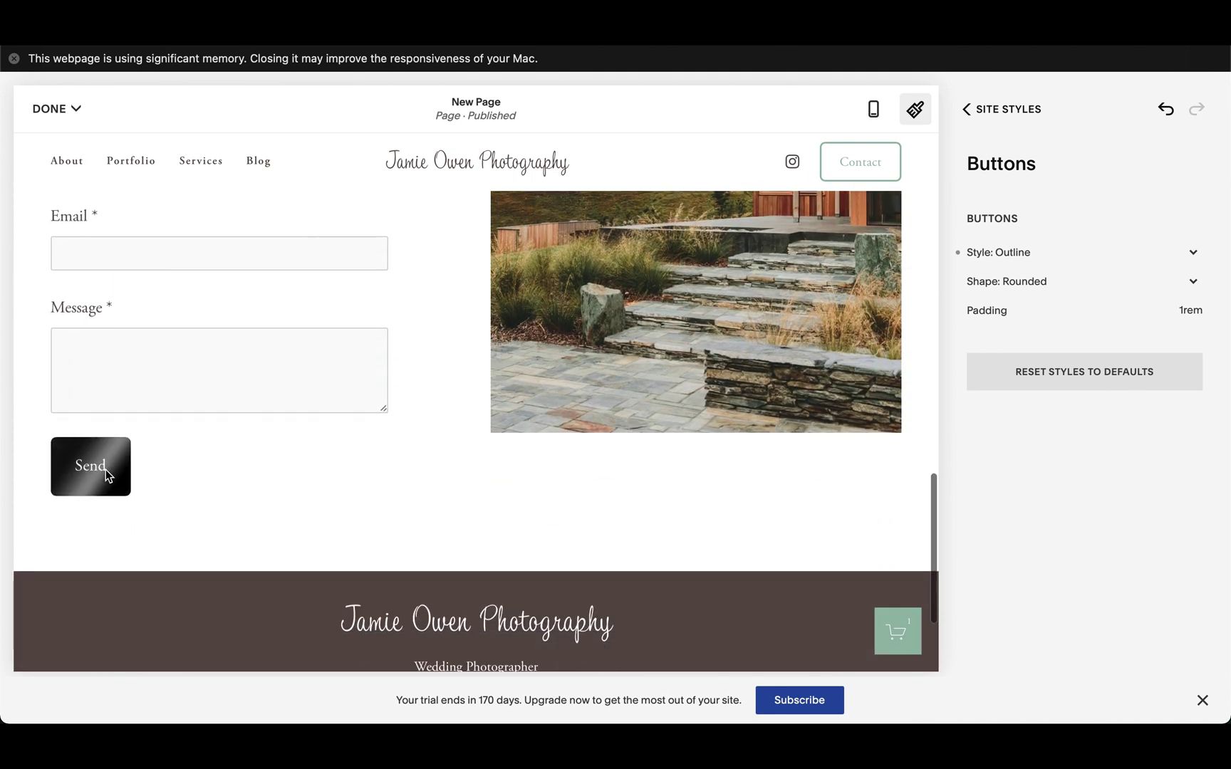
scroll(501, 341, up, 14)
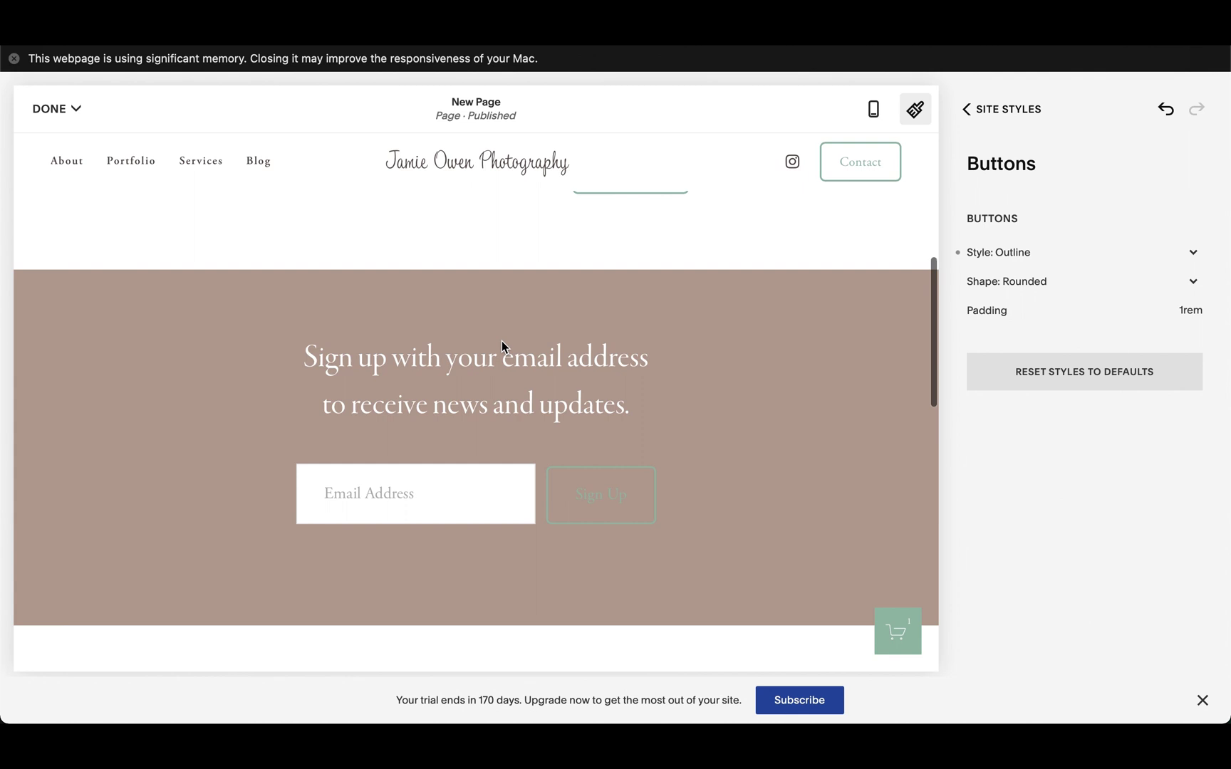
scroll(501, 346, up, 7)
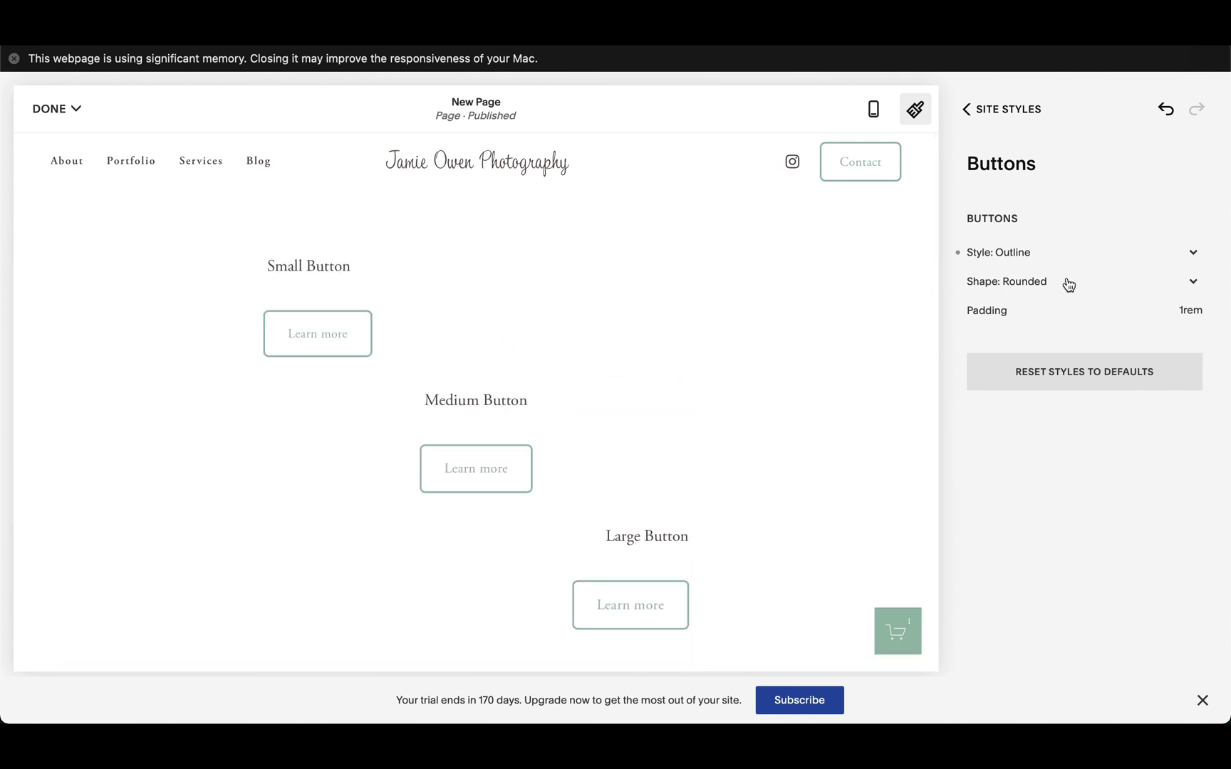
Step: Set buttons to Solid with Square shape, returning padding to 1rem after trying 1.4rem
click(1039, 251)
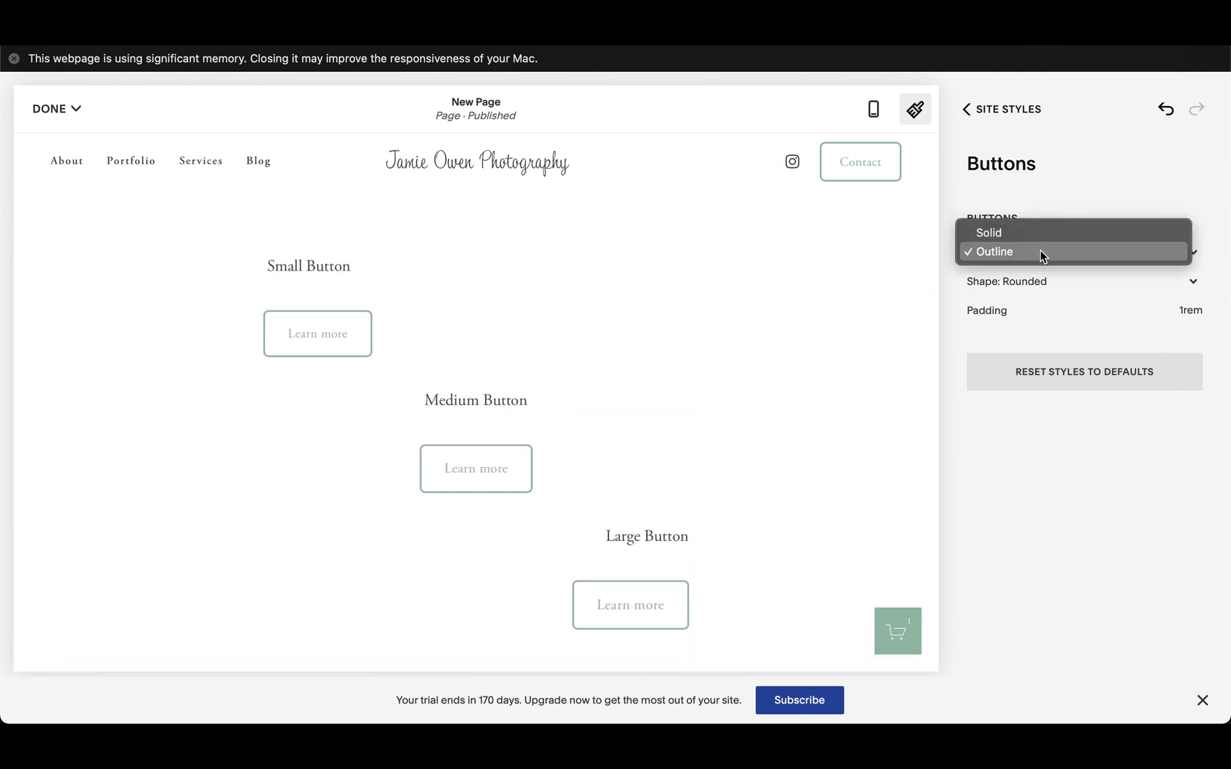
click(1041, 227)
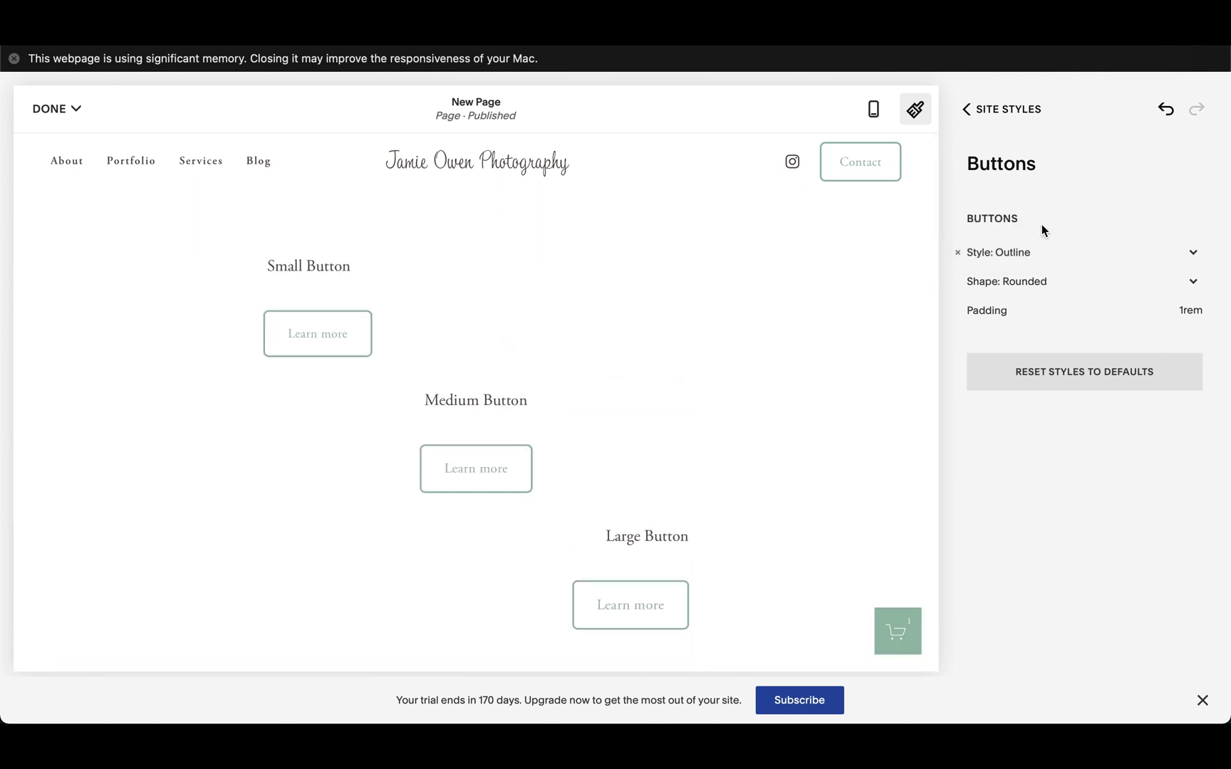
click(1025, 282)
click(1012, 300)
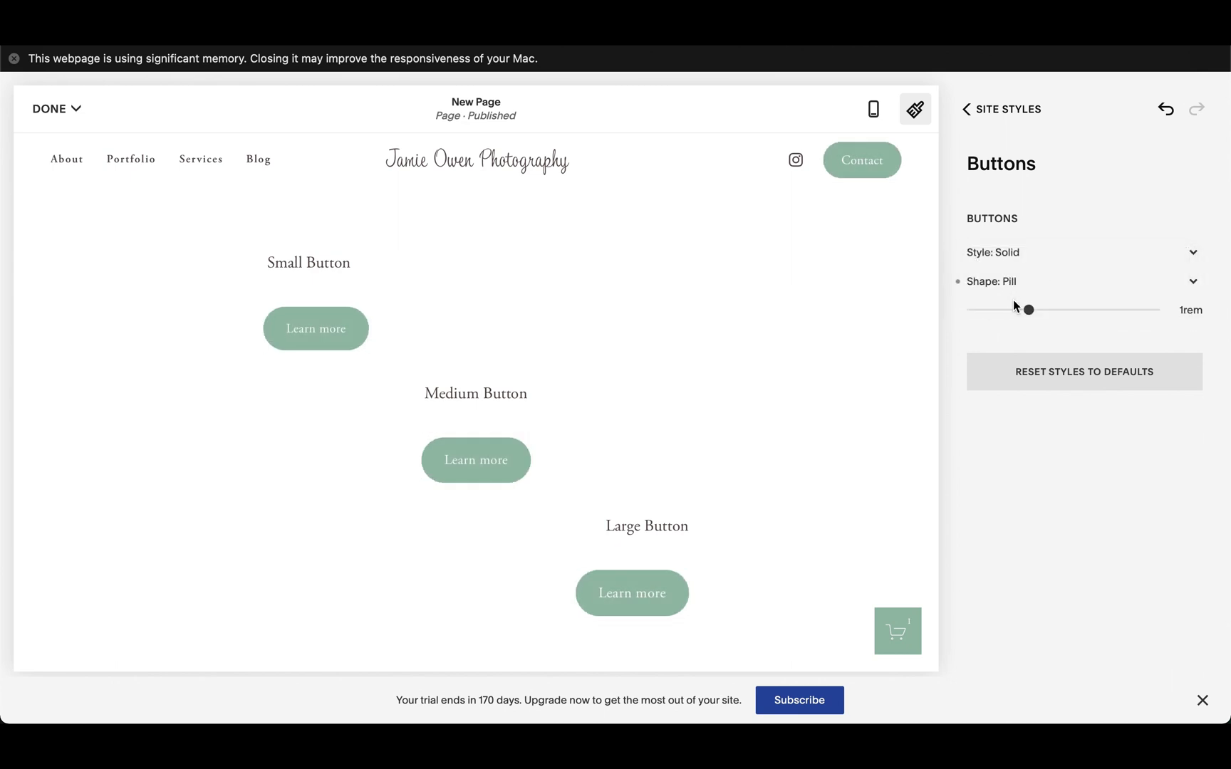
click(1012, 283)
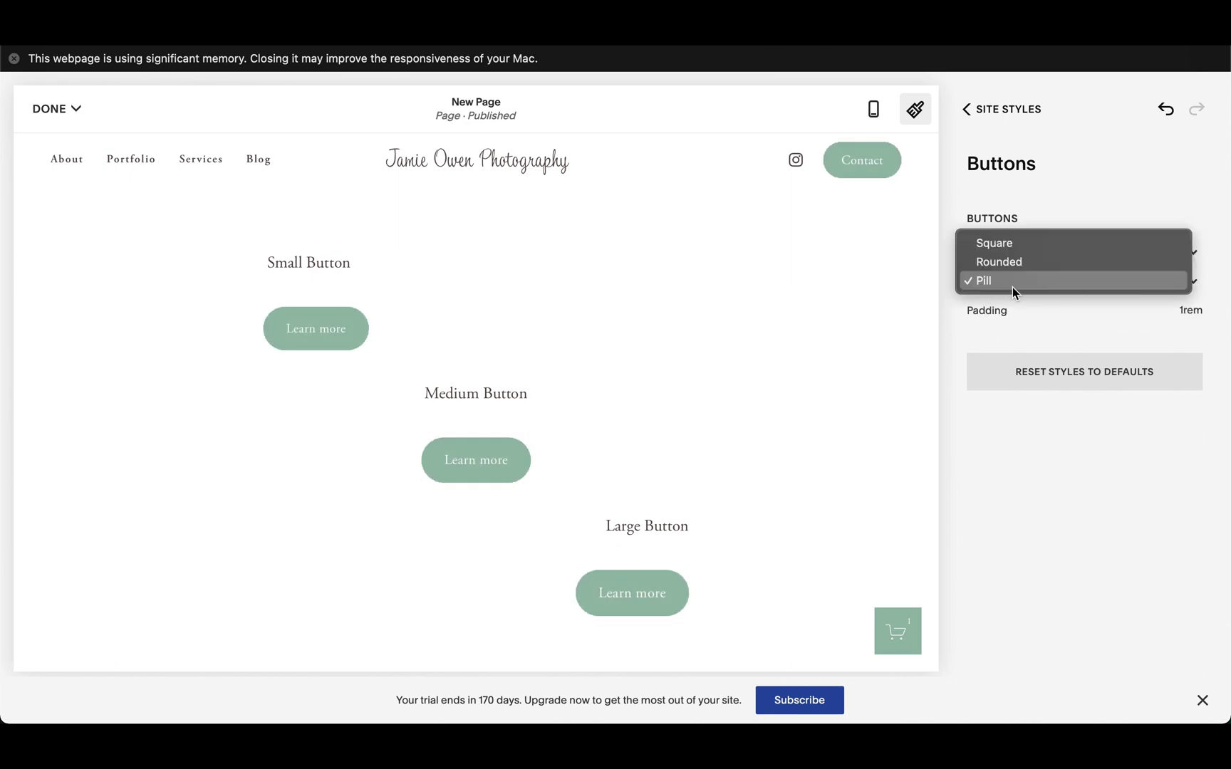
click(1005, 244)
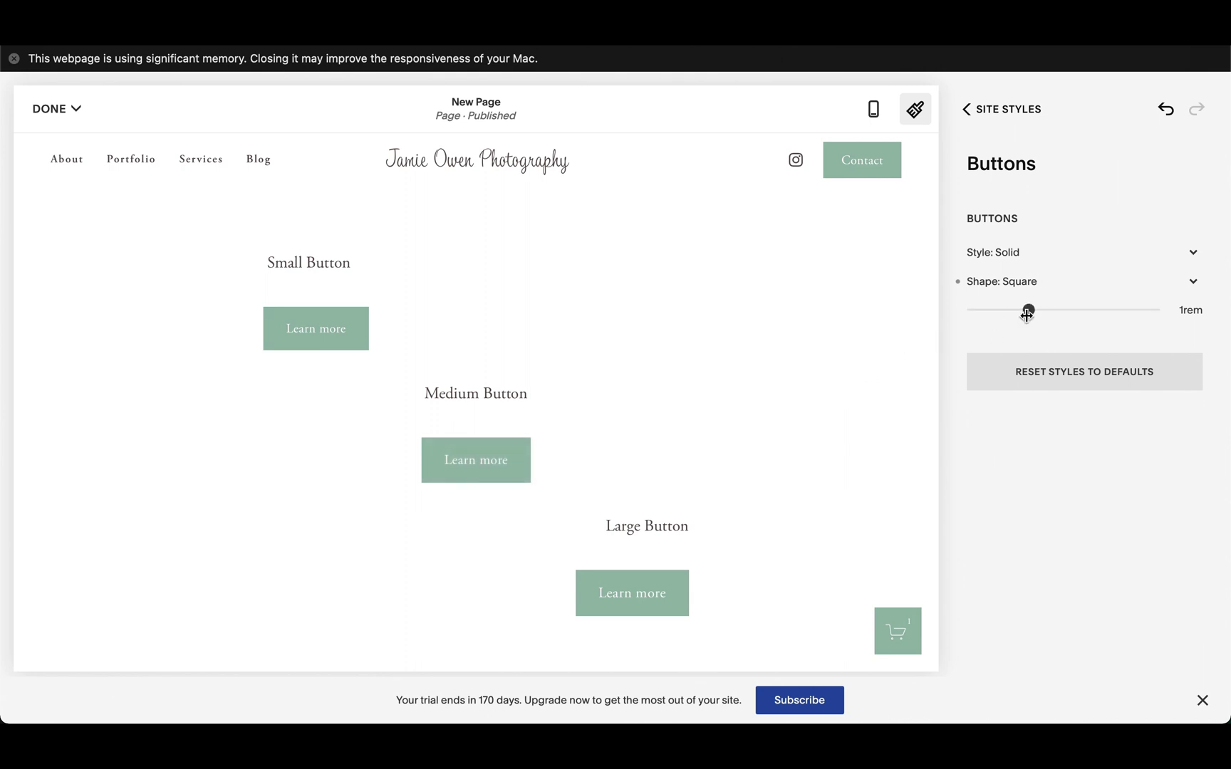
click(1054, 311)
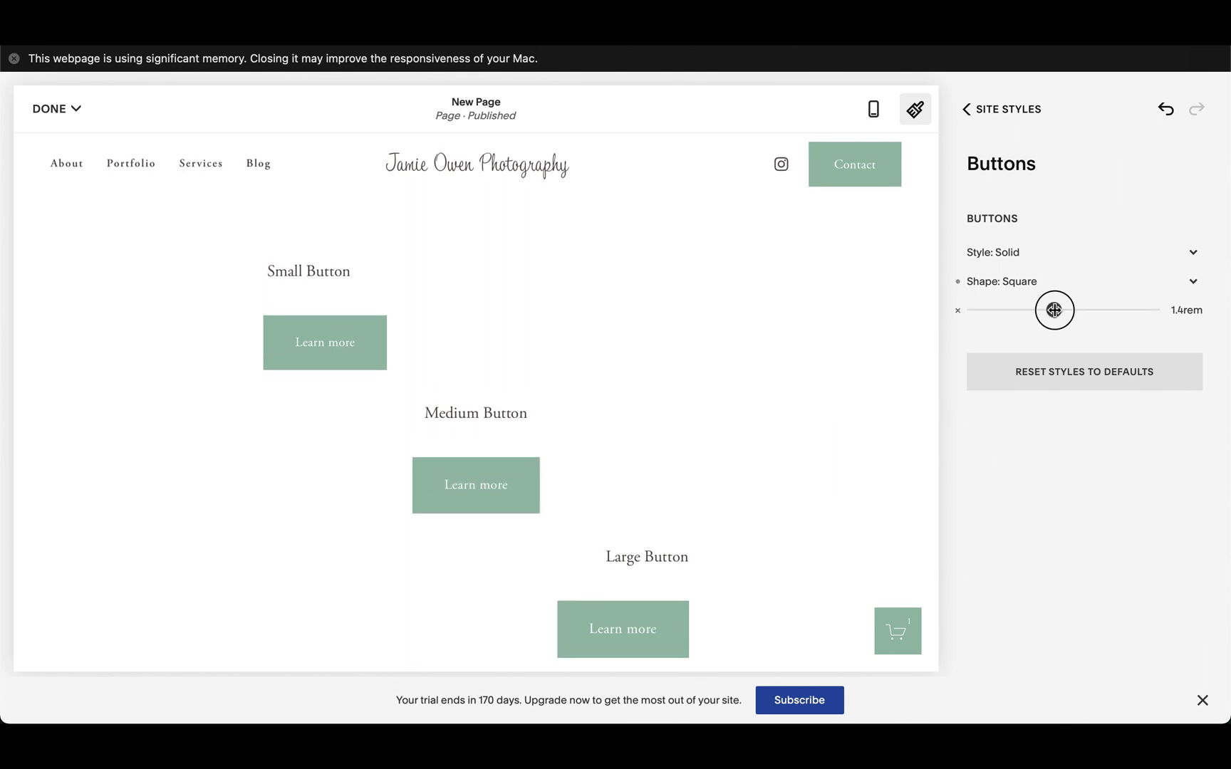
drag(1054, 310, 1030, 310)
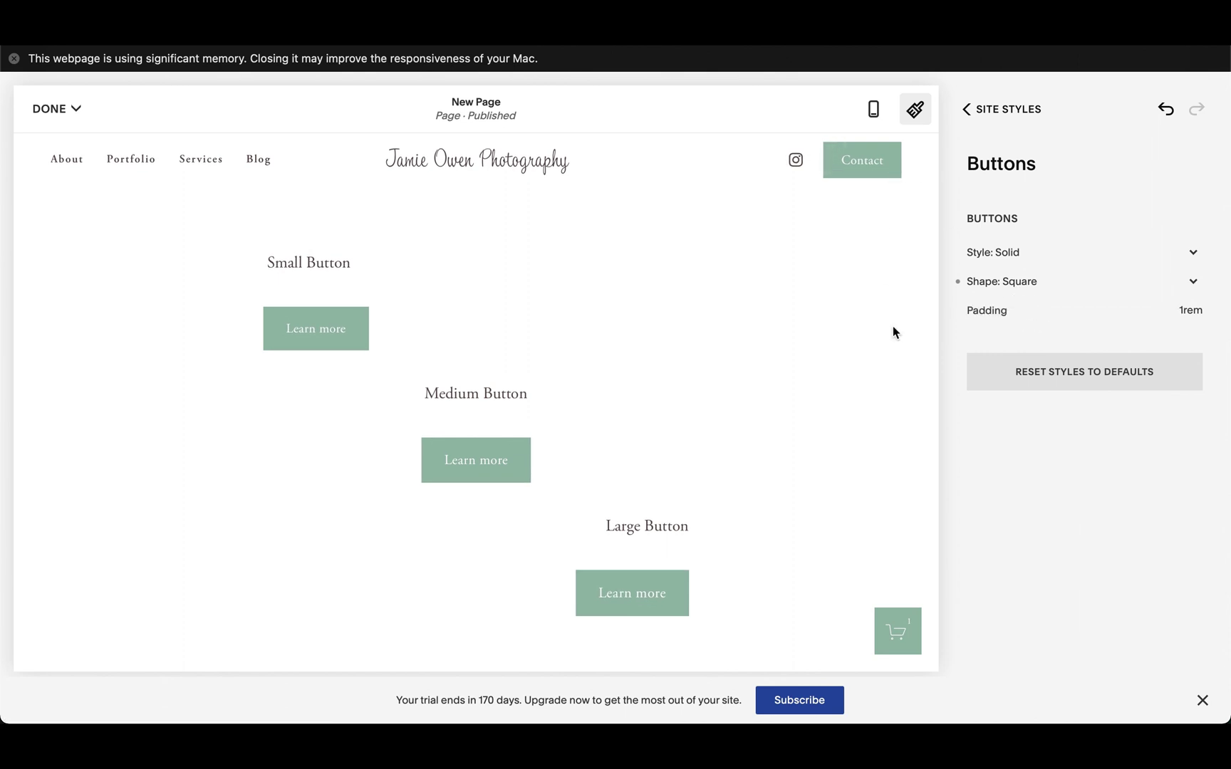
Step: In Fonts > Buttons, set Weight to 700 and Text Transform to Uppercase
click(988, 110)
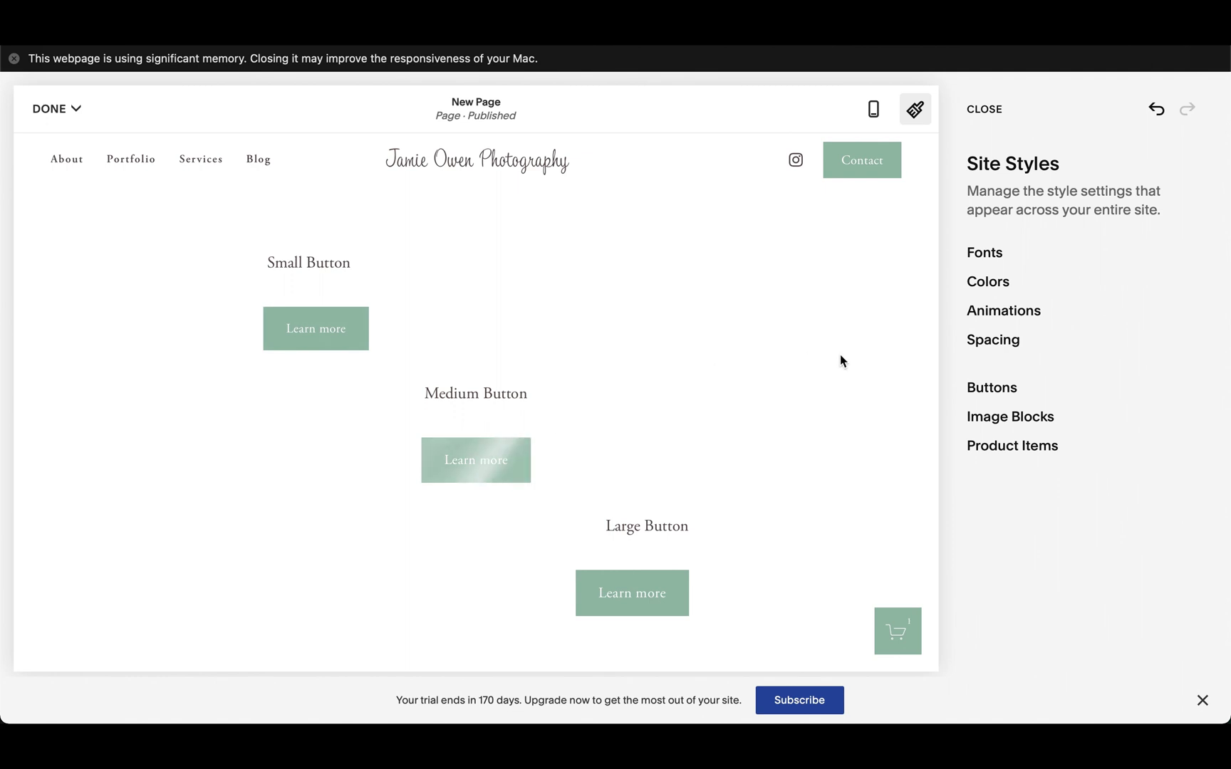
click(997, 253)
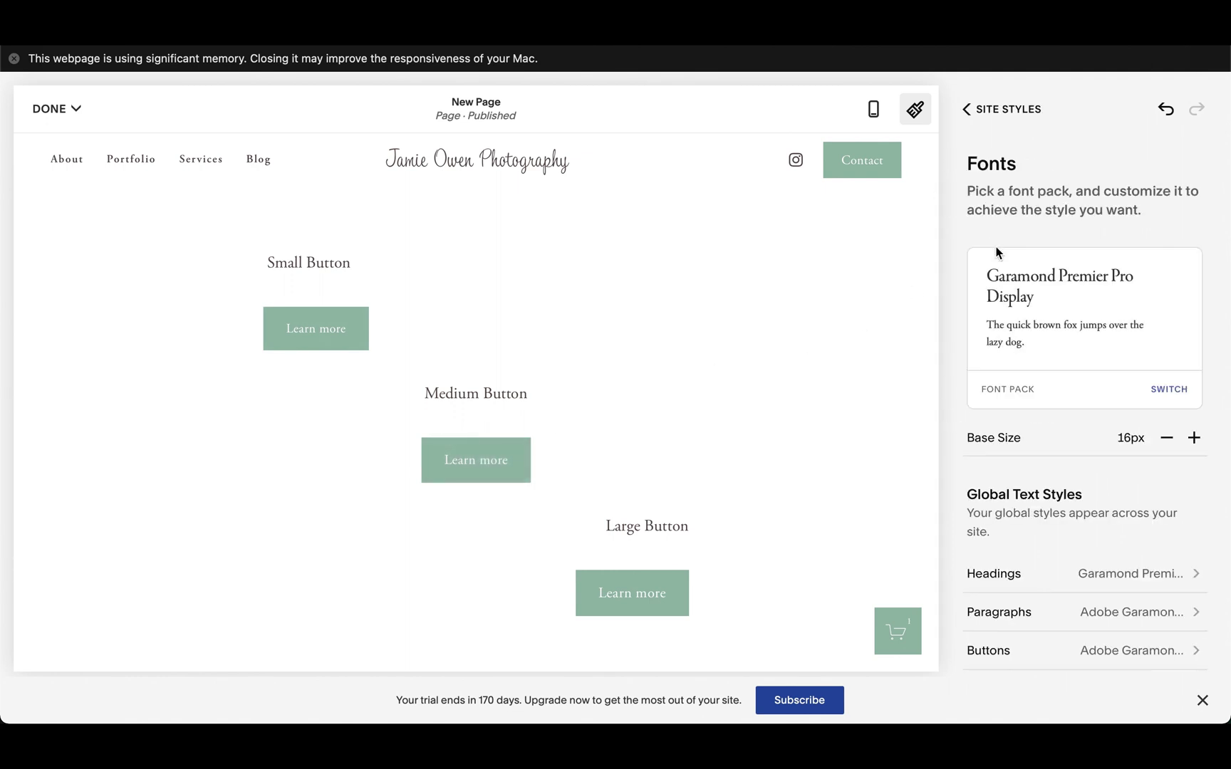
scroll(1032, 464, down, 4)
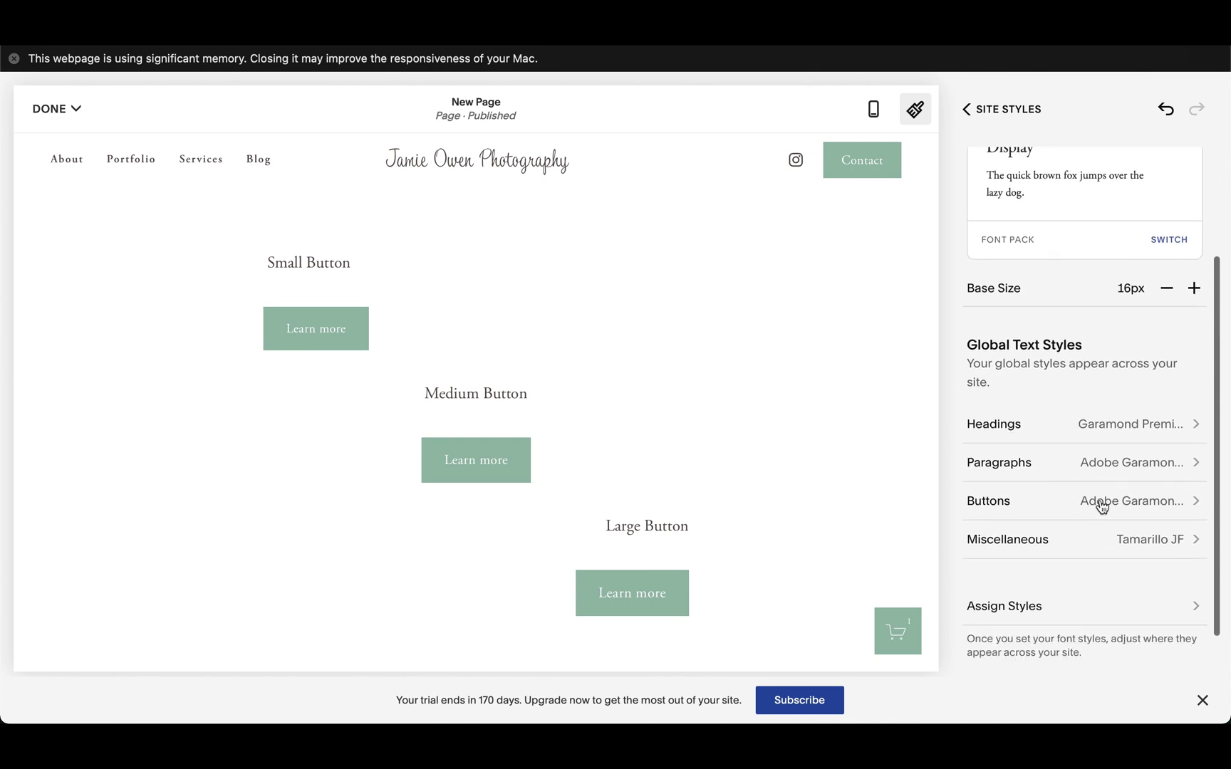
click(1101, 504)
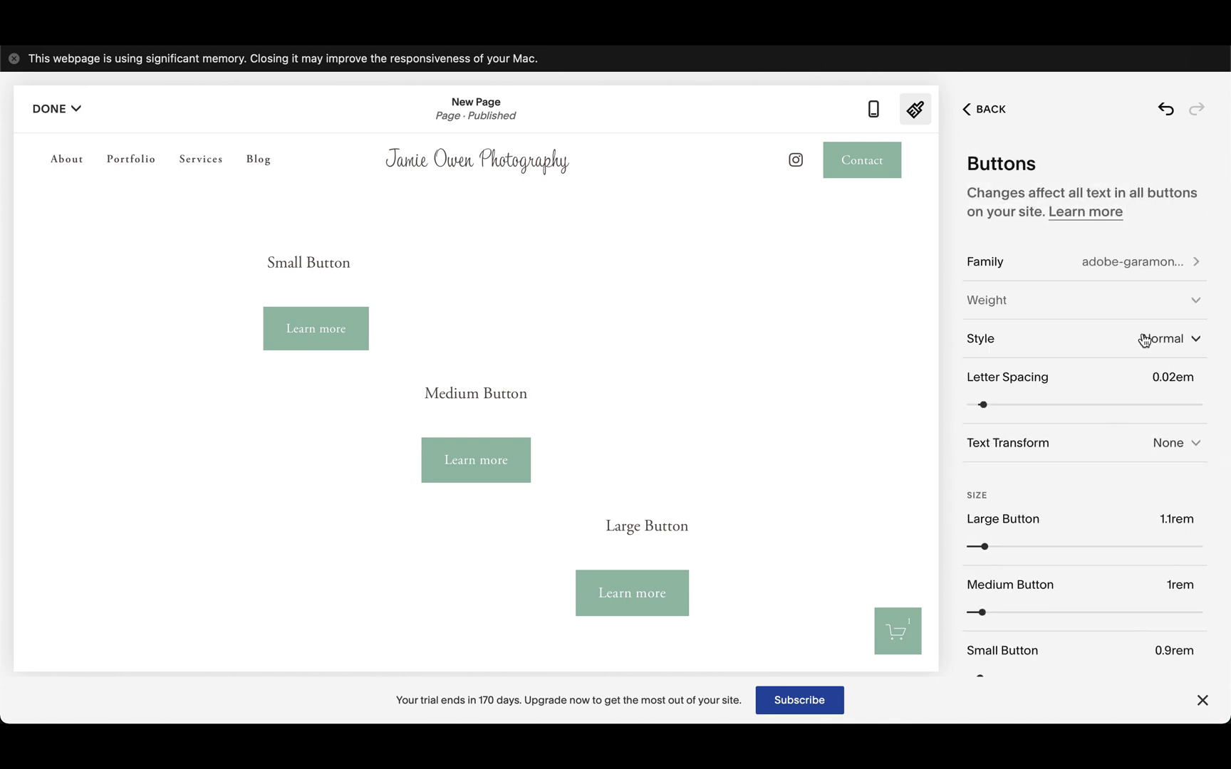
click(1180, 307)
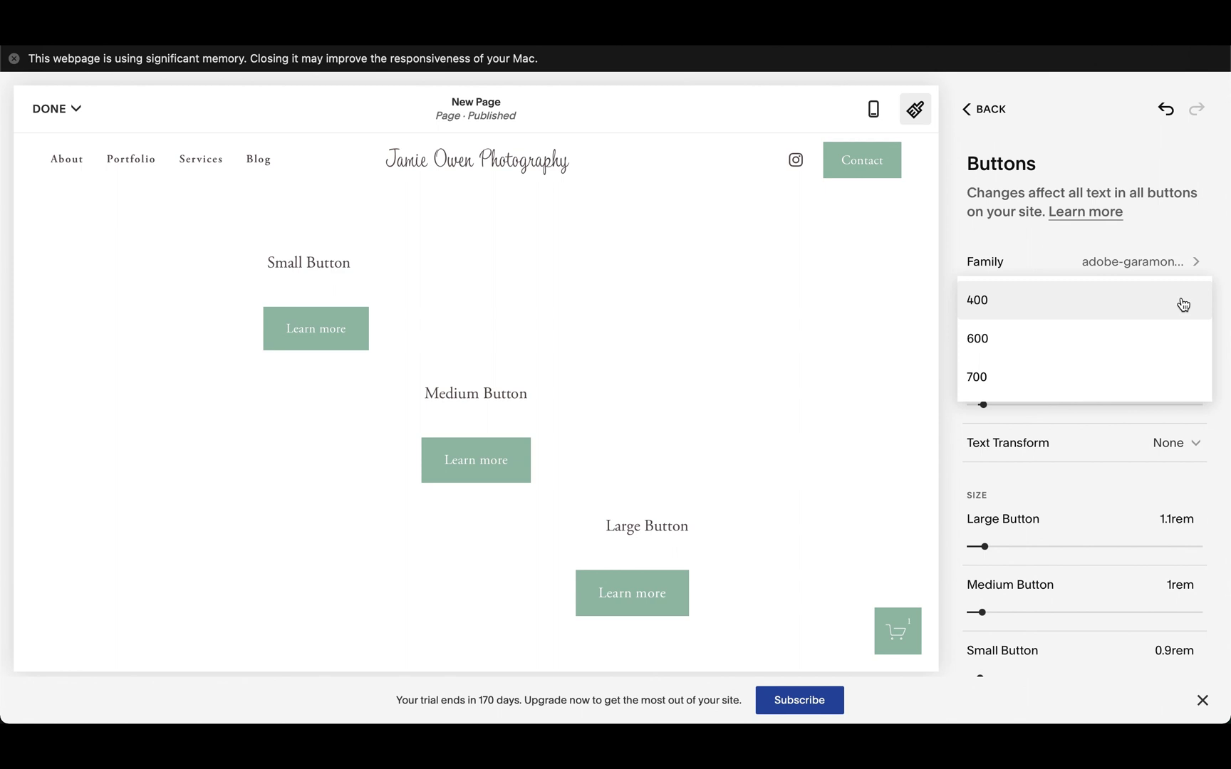
click(1121, 374)
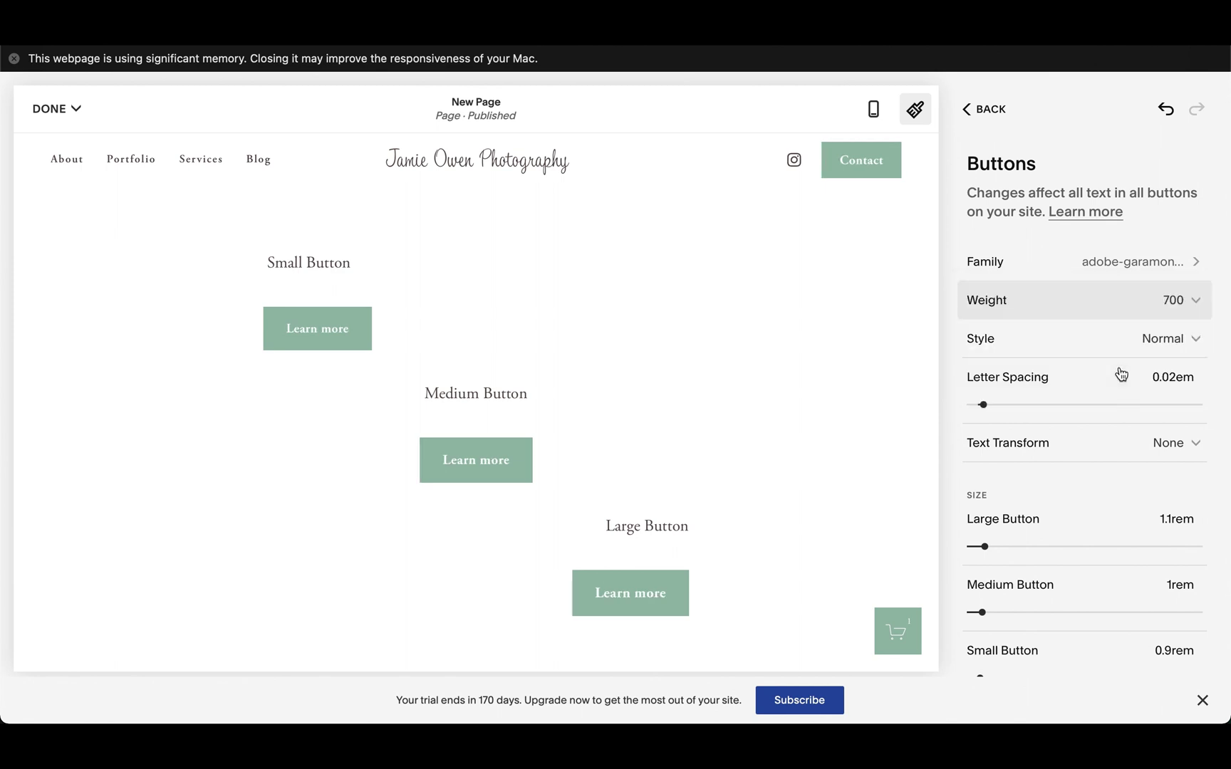
scroll(1113, 398, down, 1)
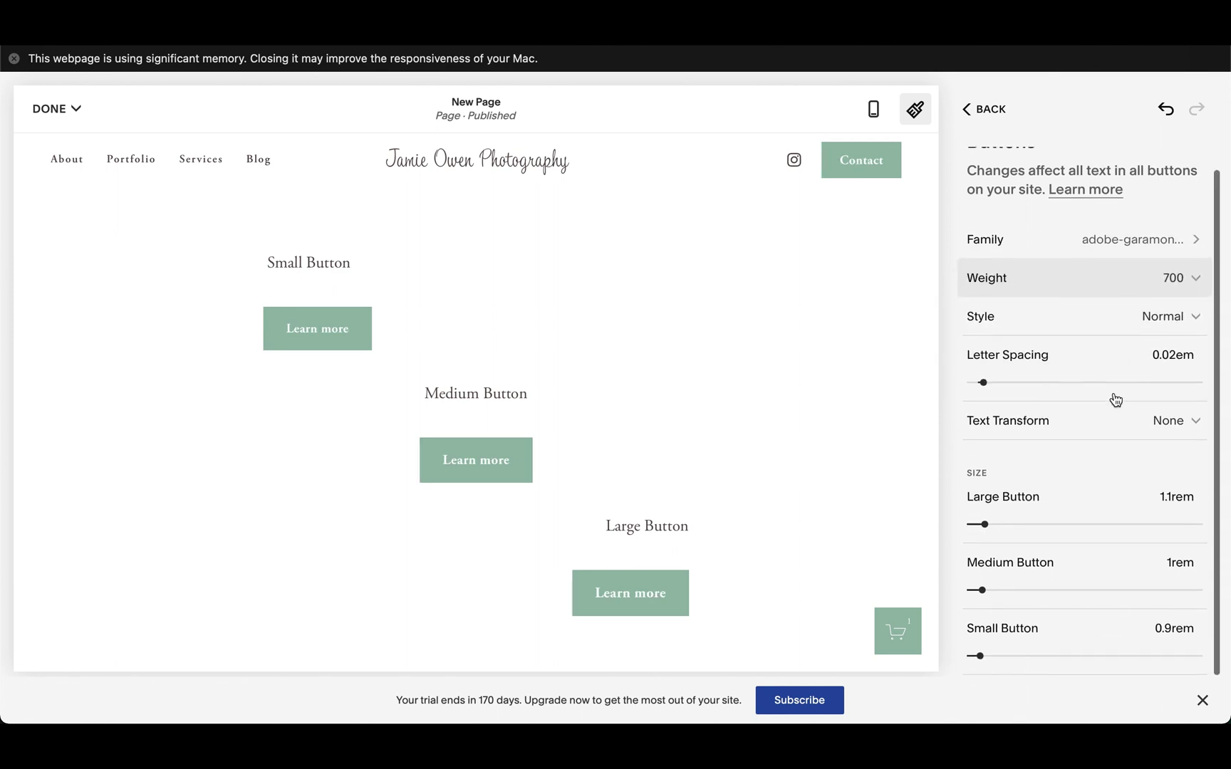
click(1090, 428)
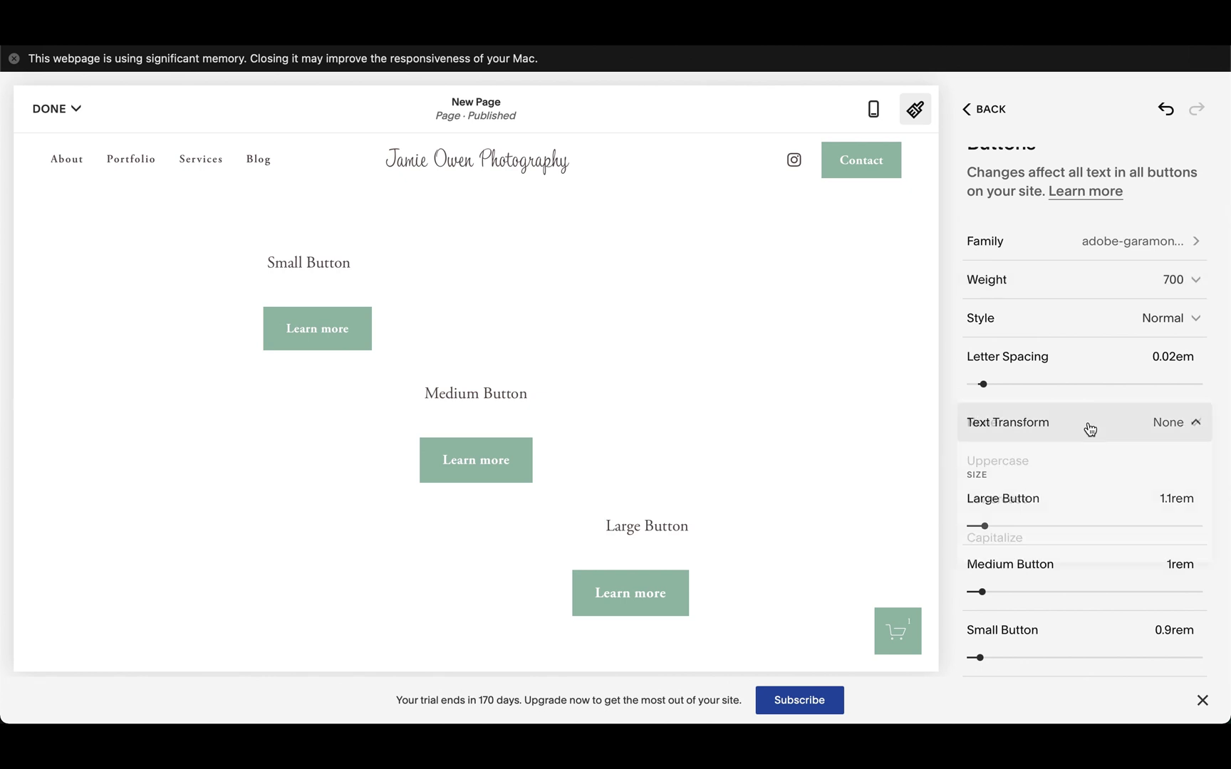
click(1063, 467)
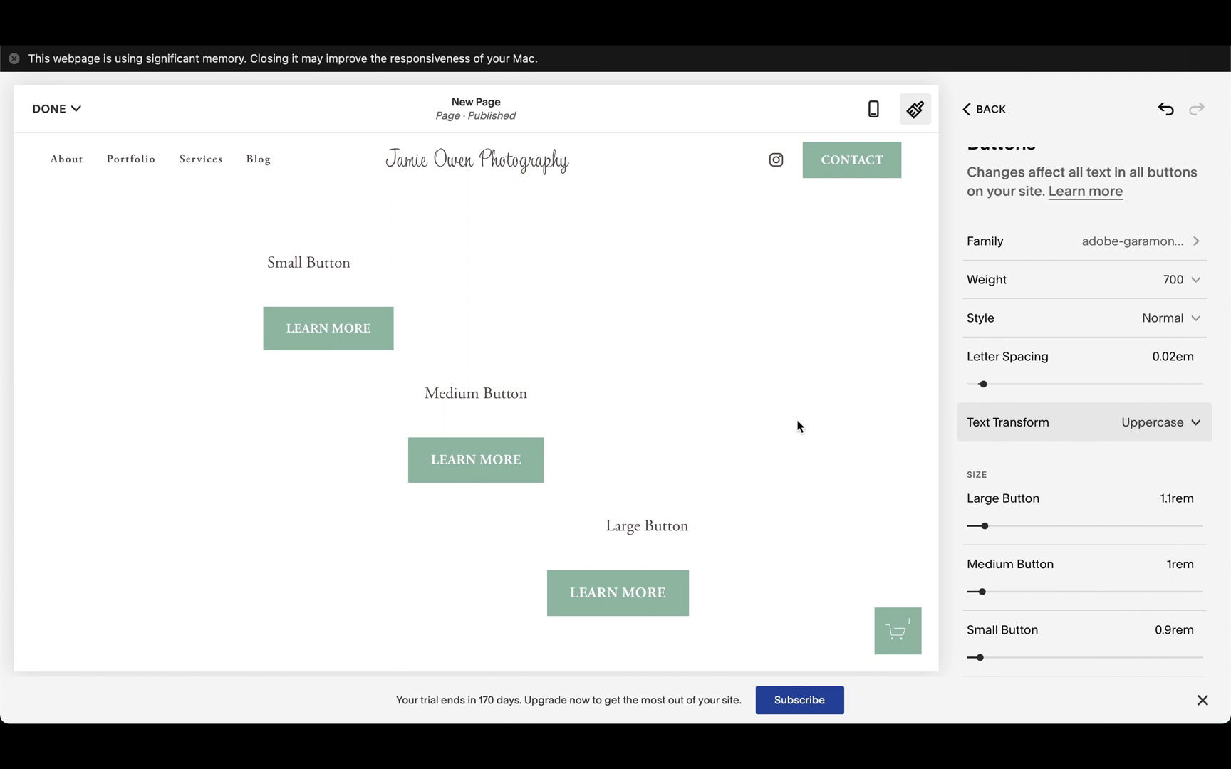
scroll(758, 462, down, 5)
scroll(756, 456, down, 10)
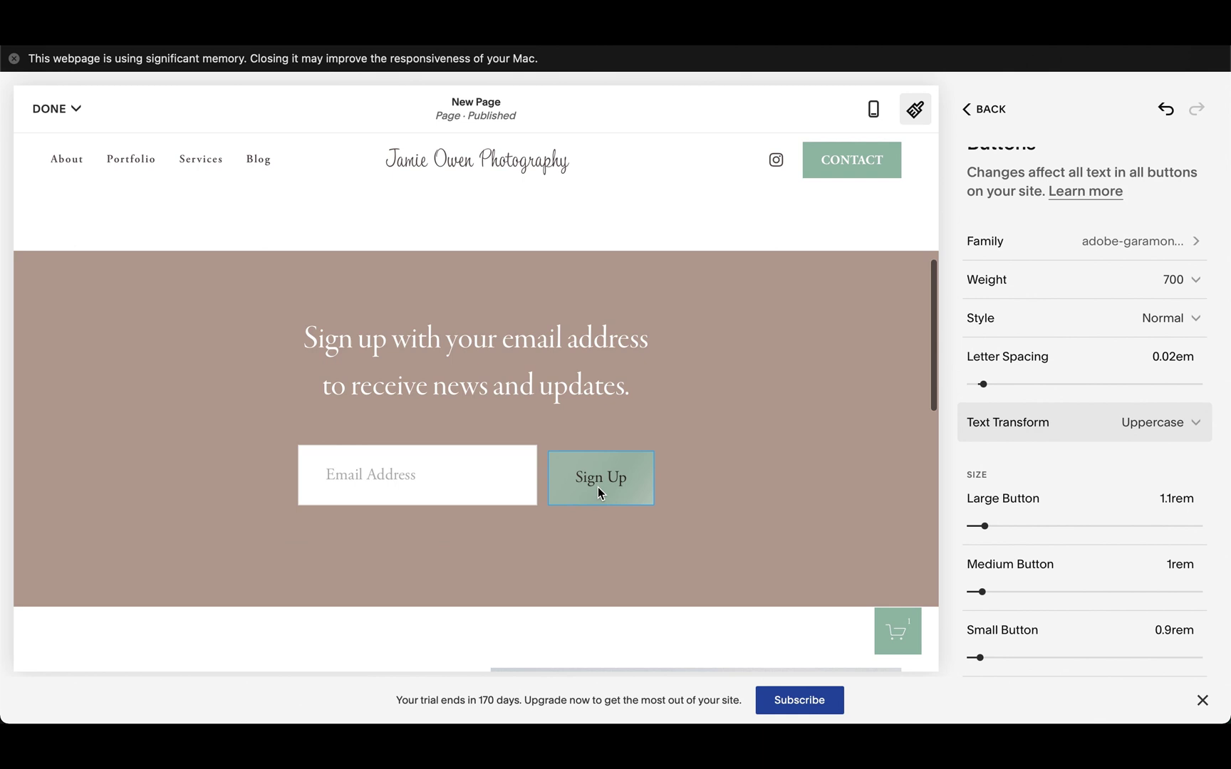
scroll(535, 554, down, 8)
scroll(535, 554, down, 15)
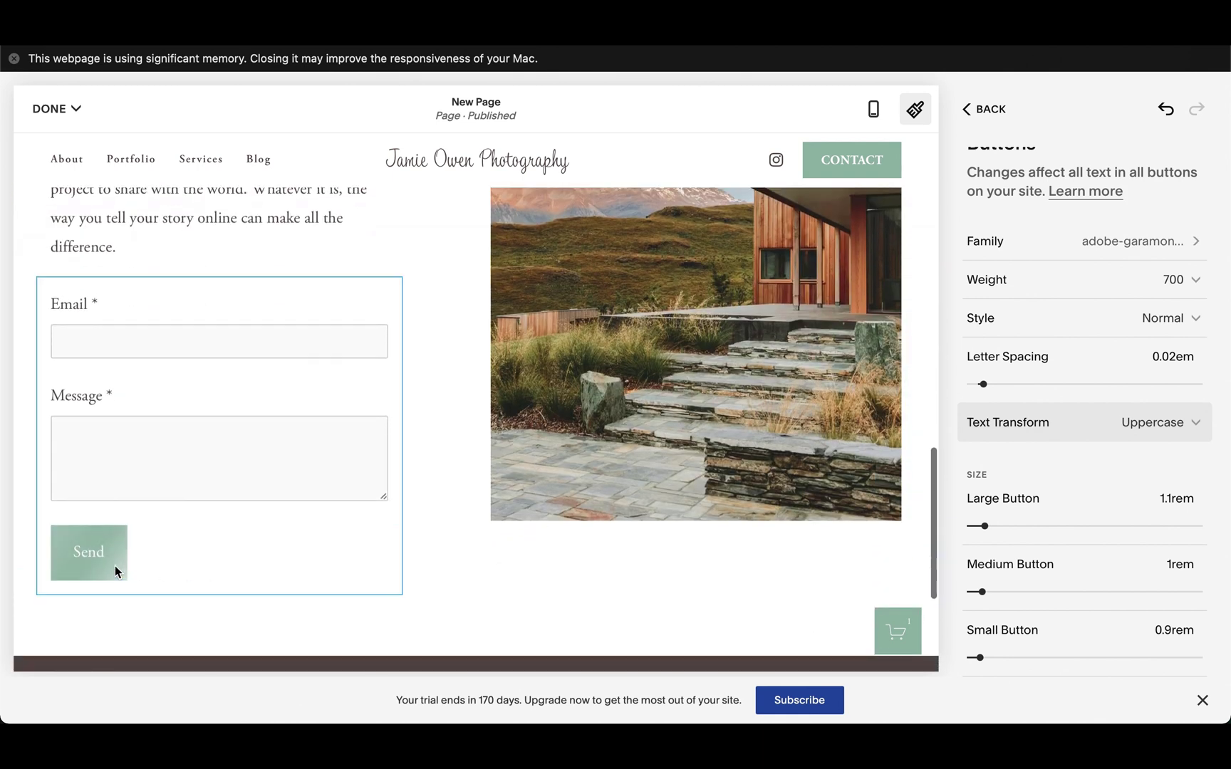
scroll(644, 502, up, 17)
scroll(645, 503, up, 5)
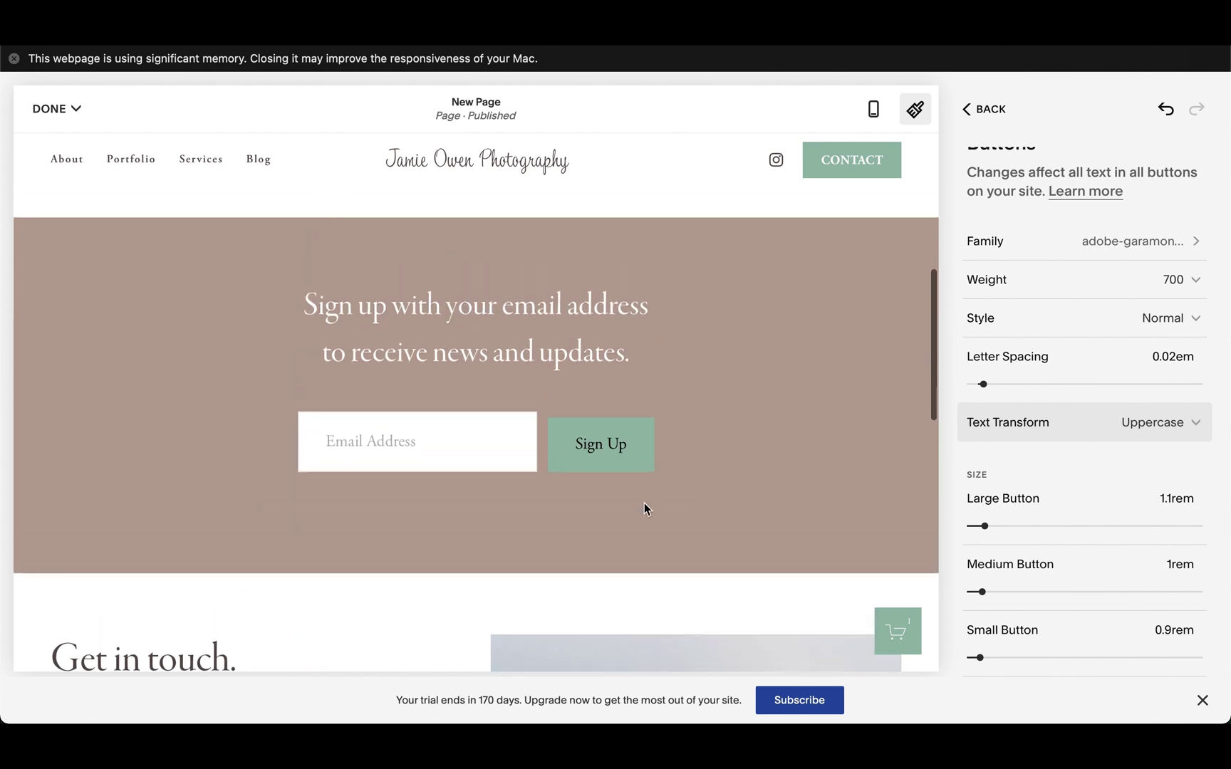
Step: Open the Newsletter Block button entry under Assign Styles
click(990, 110)
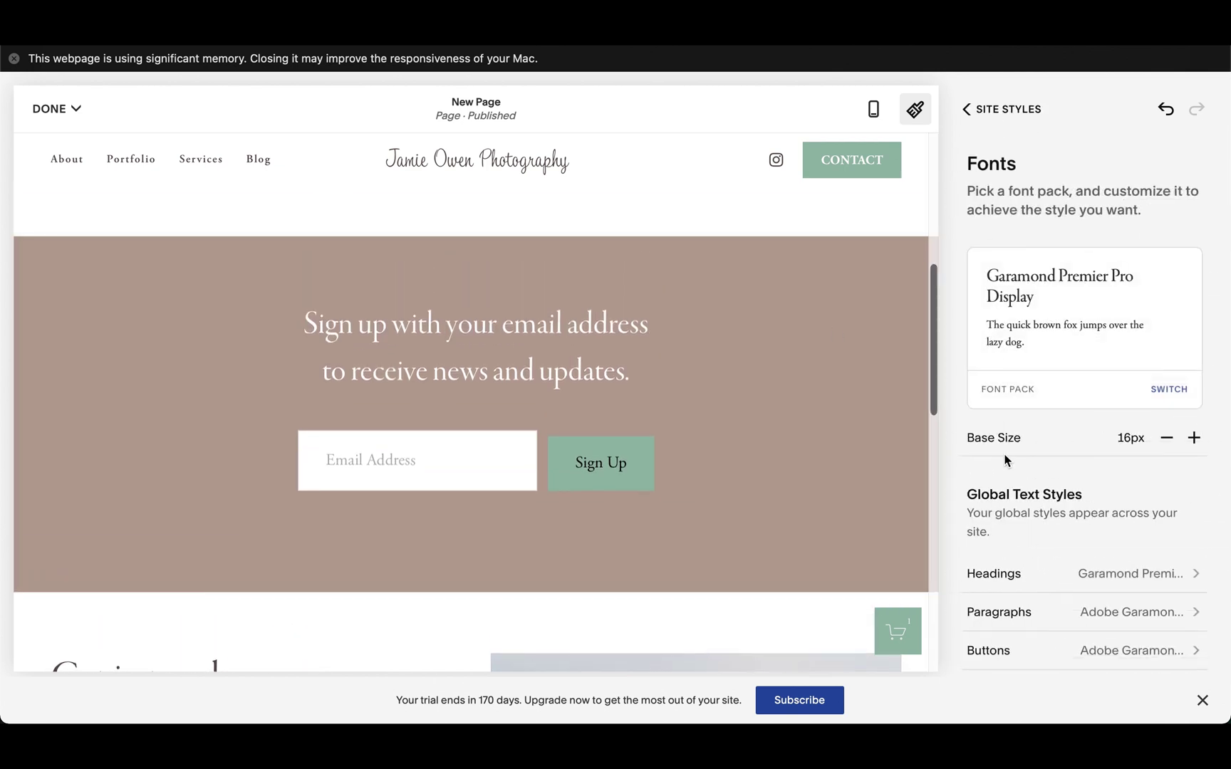
scroll(1005, 460, down, 5)
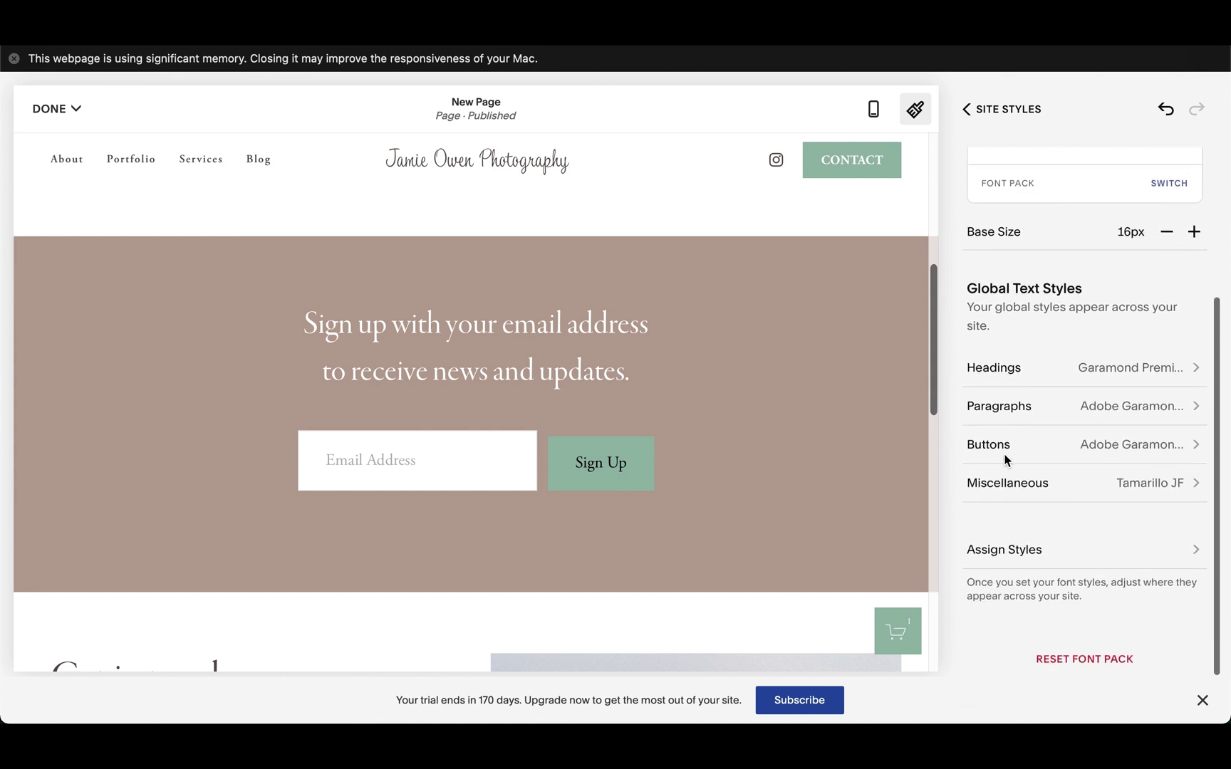
click(1006, 552)
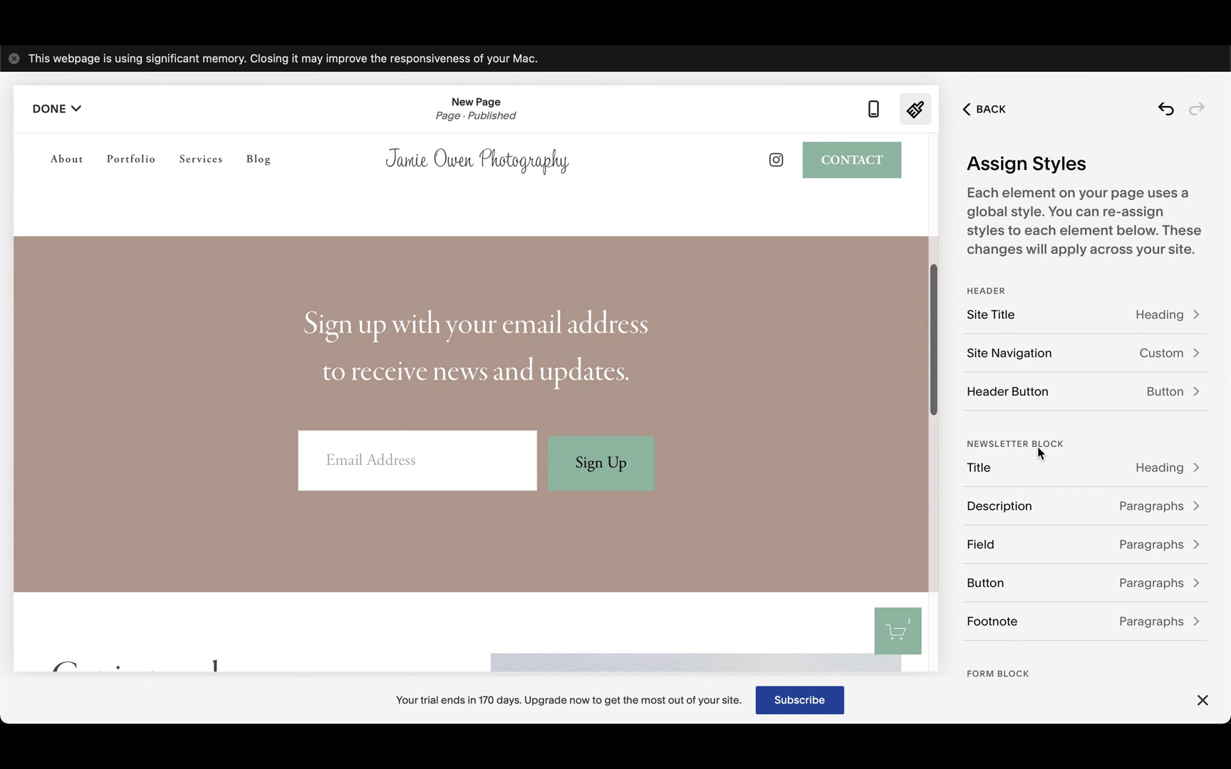
scroll(1038, 452, down, 3)
scroll(1025, 500, down, 3)
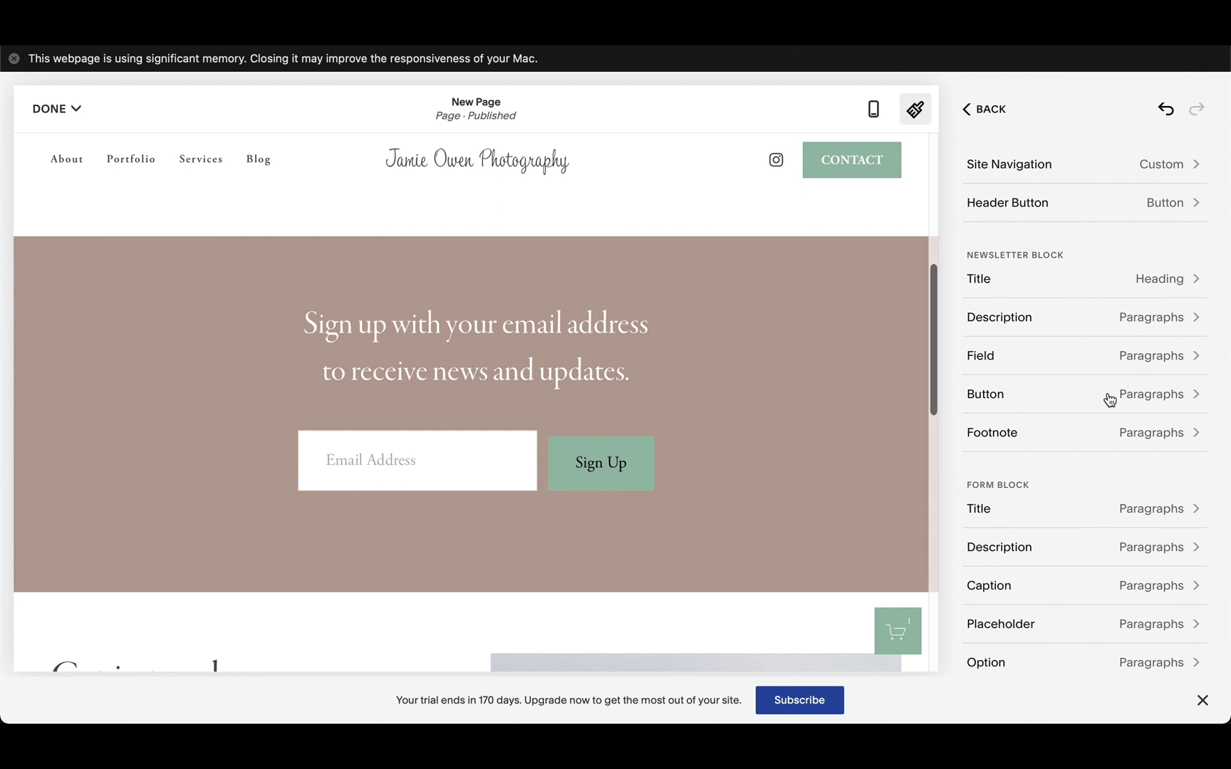
click(1147, 399)
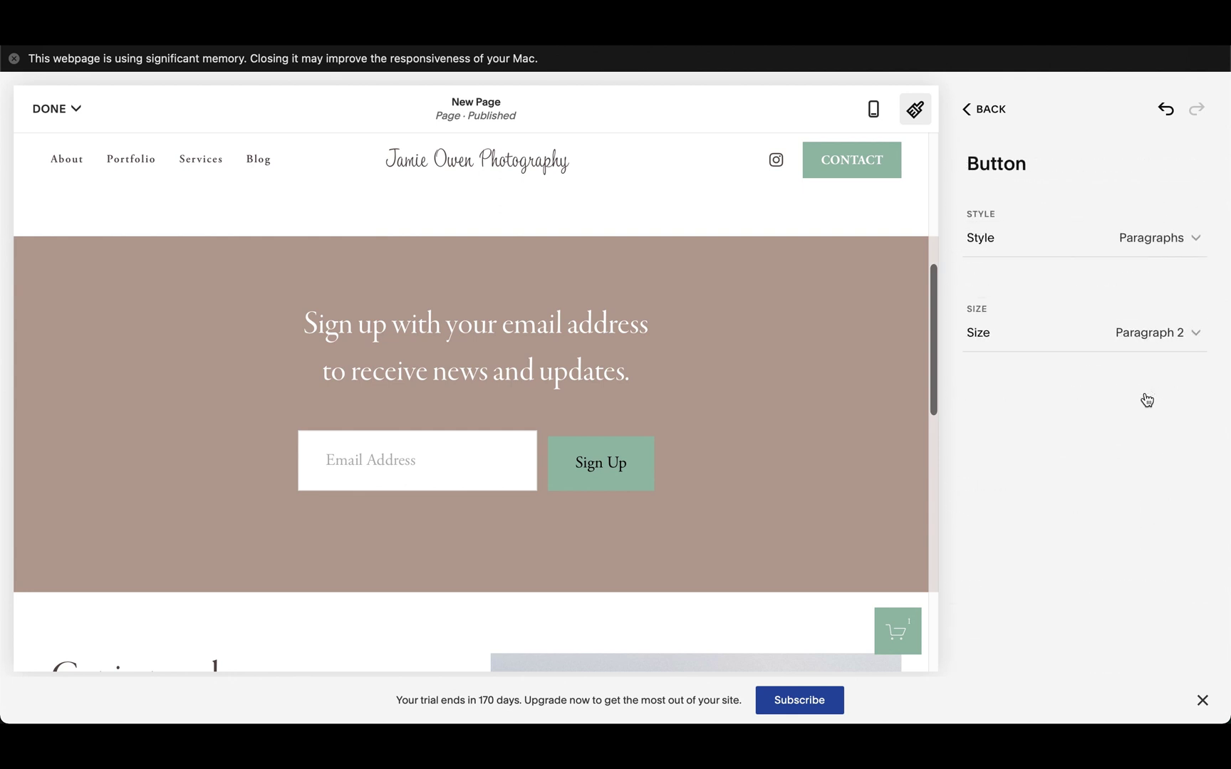
Step: Set the Sign Up button text to Custom style, weight 700, Uppercase
click(1180, 248)
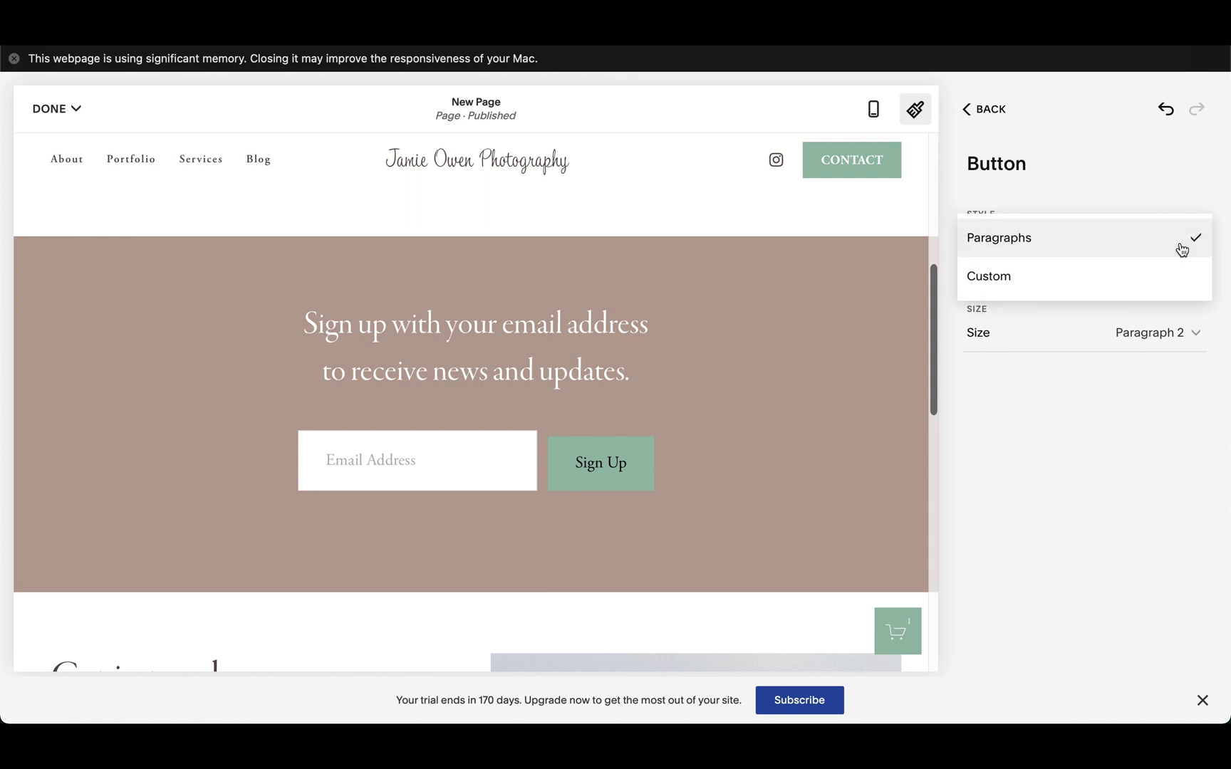
click(1142, 277)
click(1140, 331)
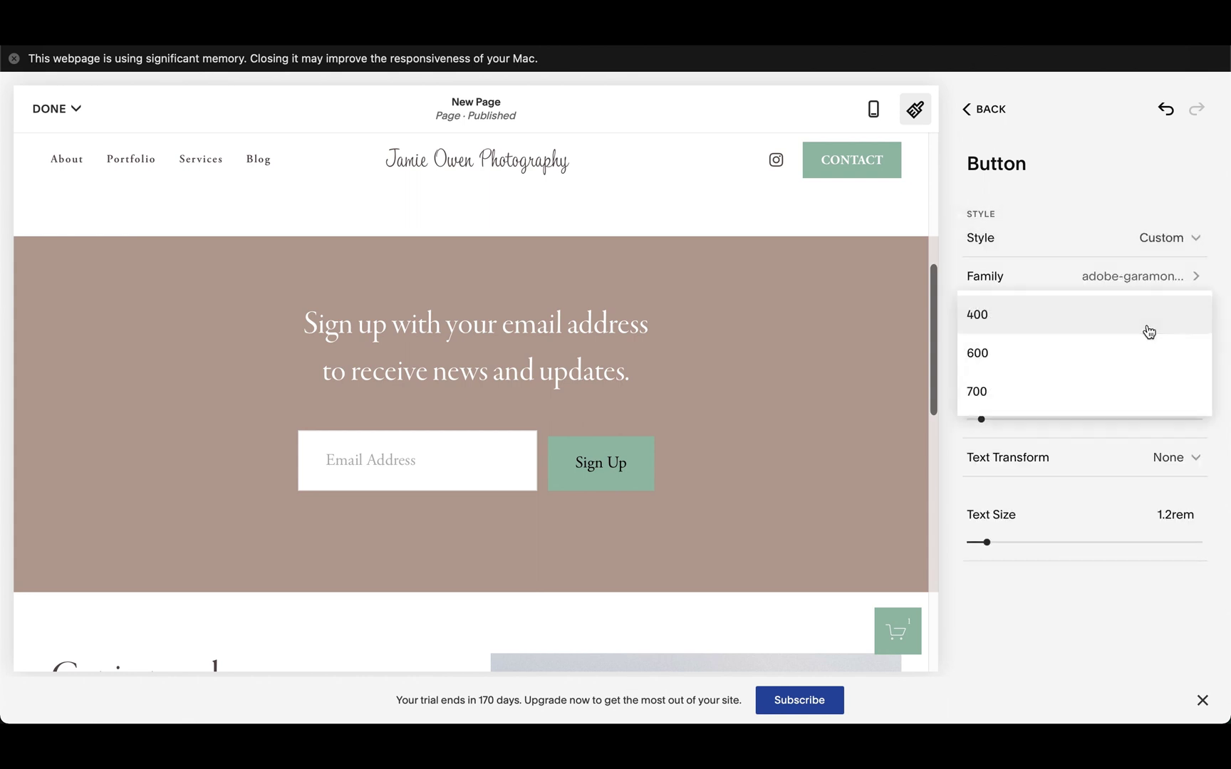
click(1095, 394)
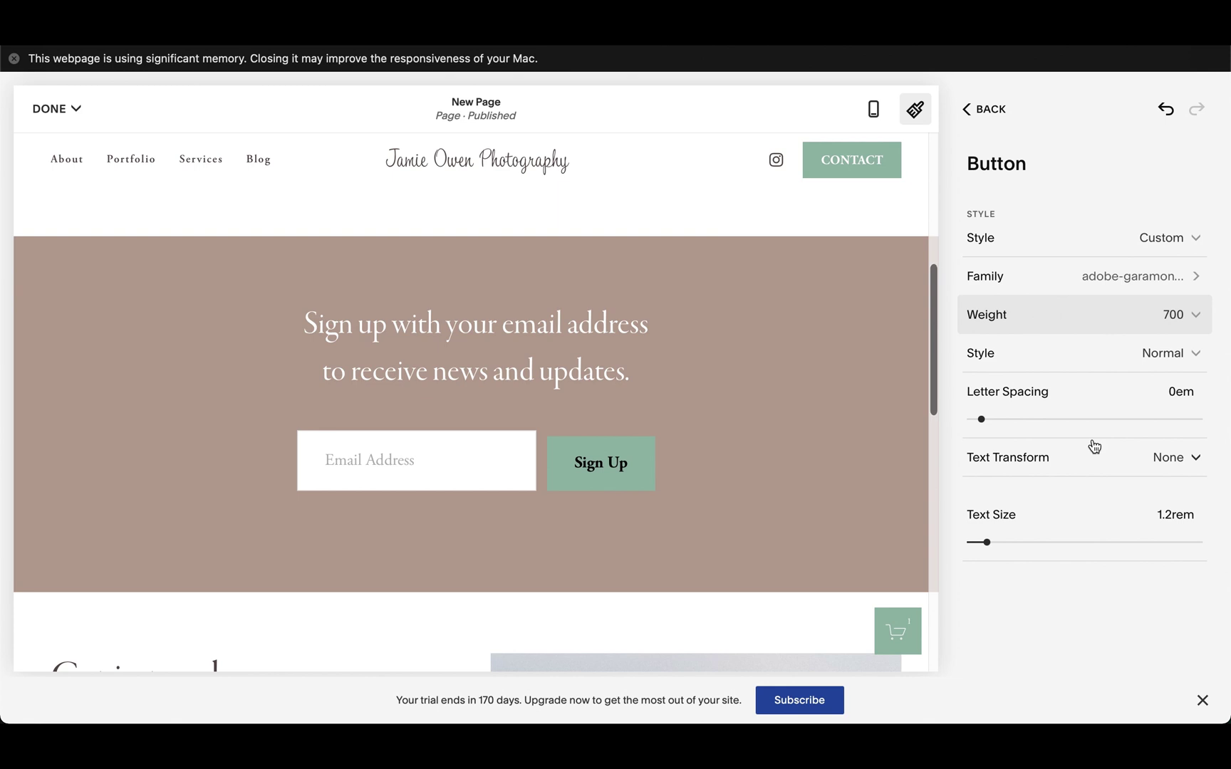
click(1115, 466)
click(1081, 502)
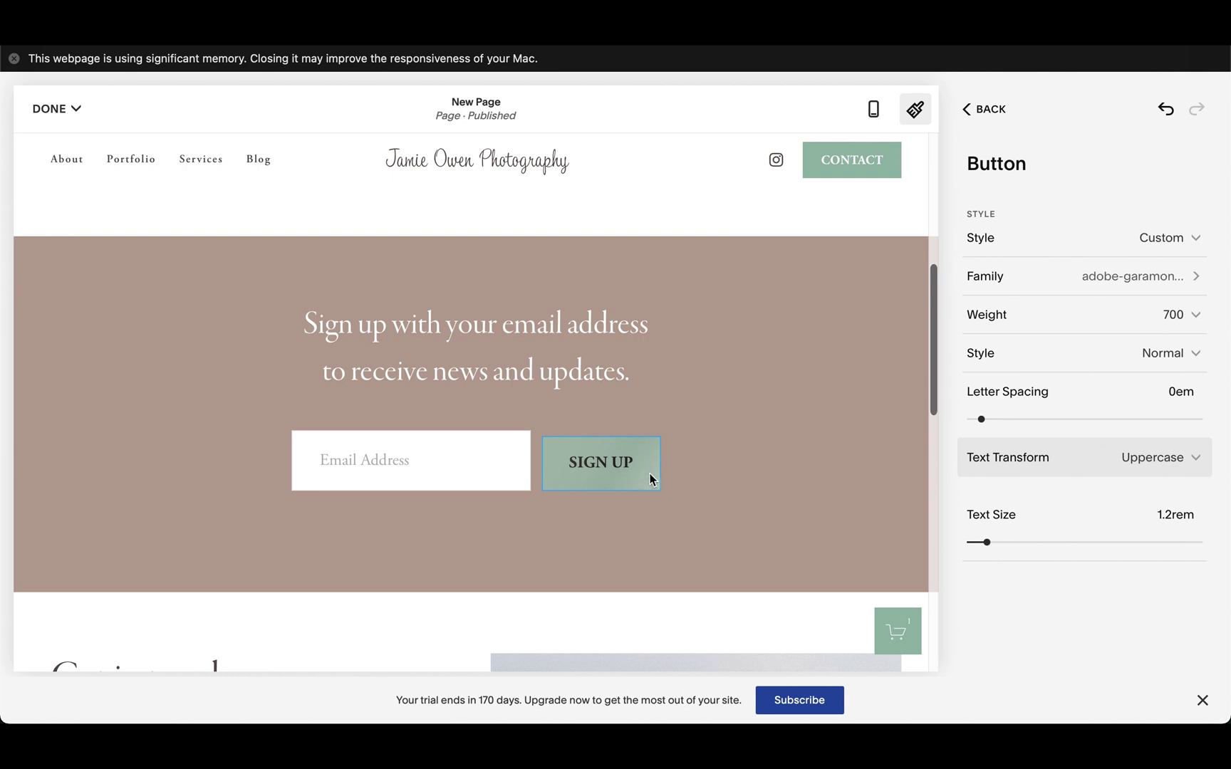
Step: Open the Form Block Button Text entry in Assign Styles
click(987, 113)
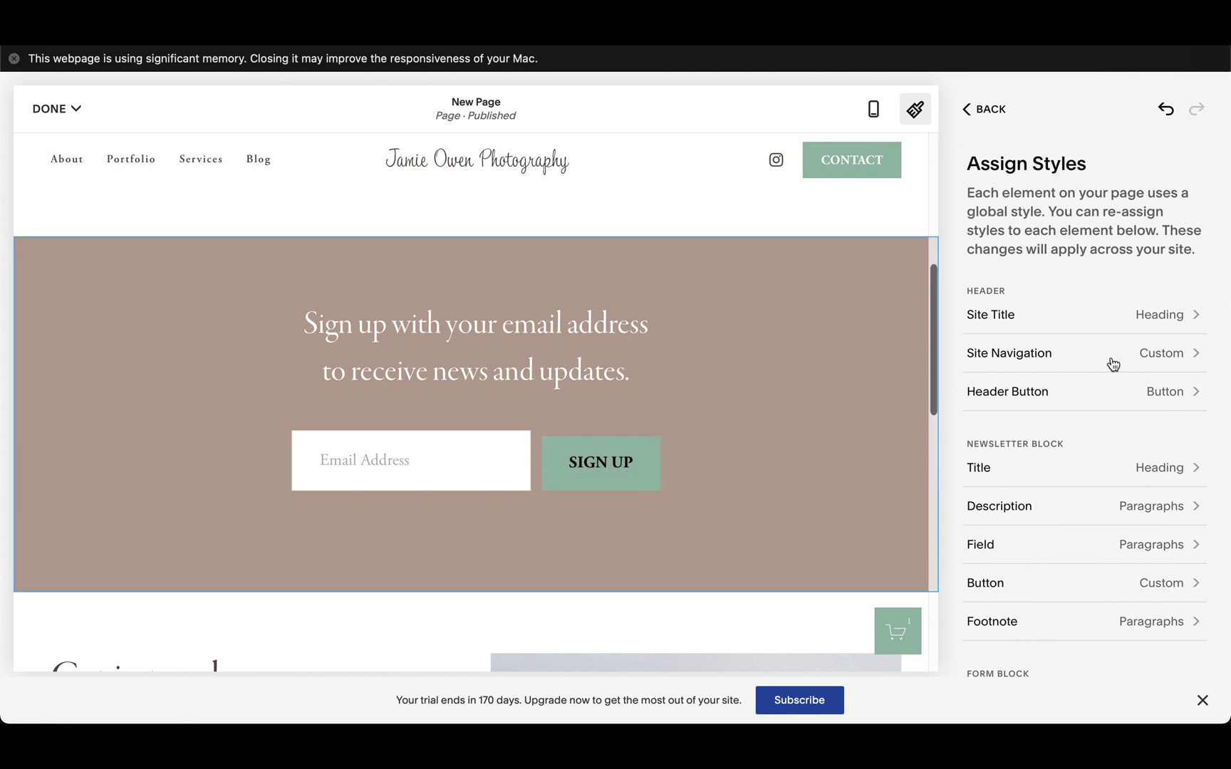
scroll(1112, 364, down, 3)
scroll(792, 497, down, 4)
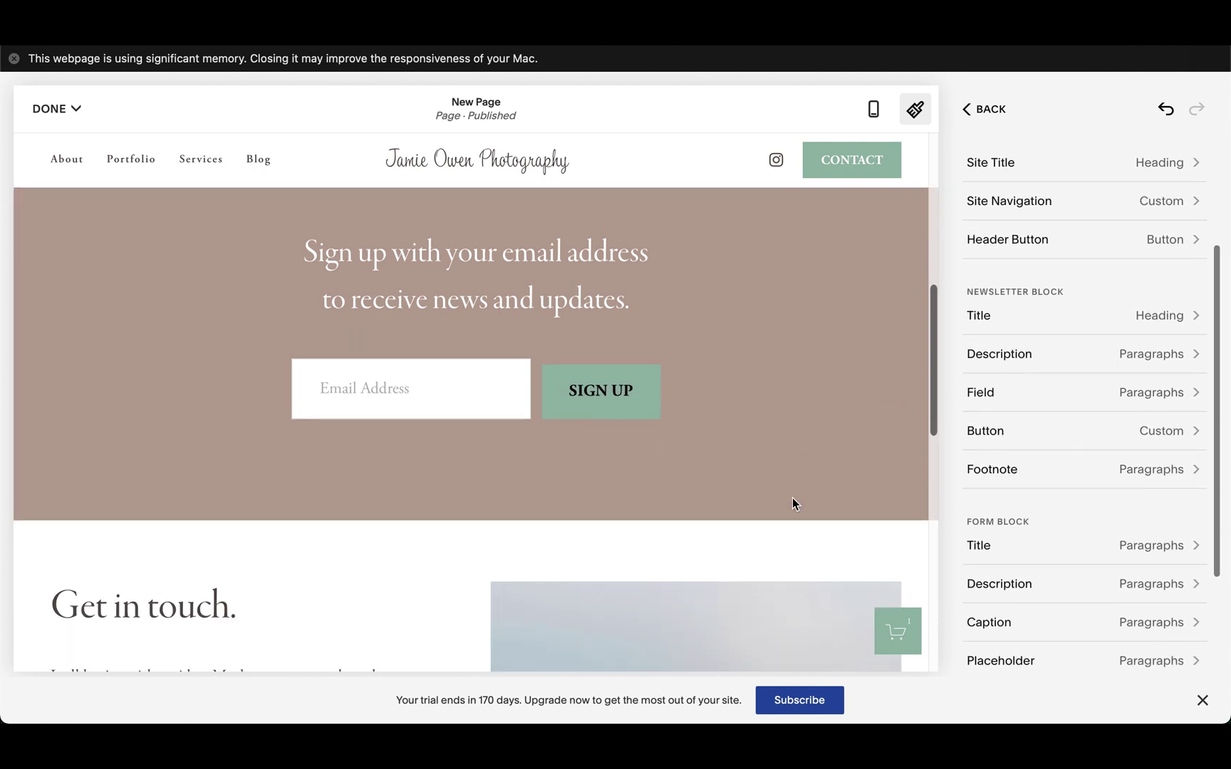
scroll(792, 498, down, 6)
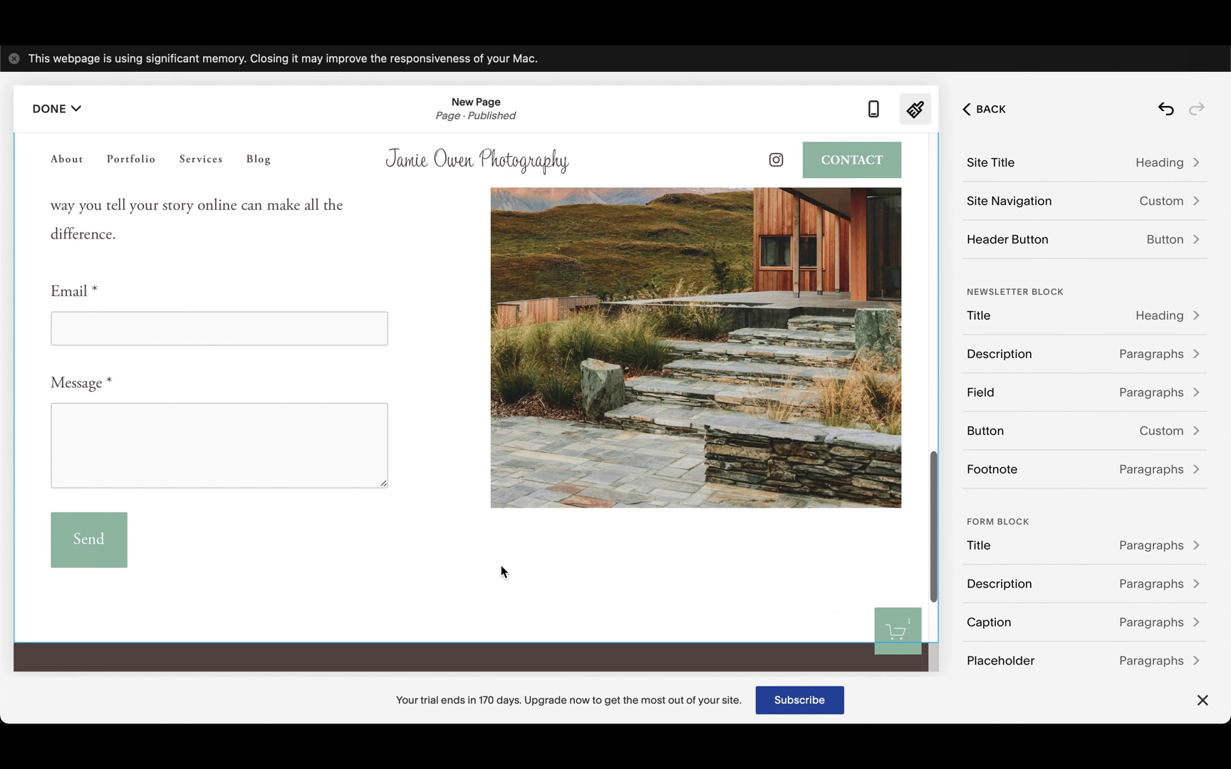
scroll(1069, 500, down, 3)
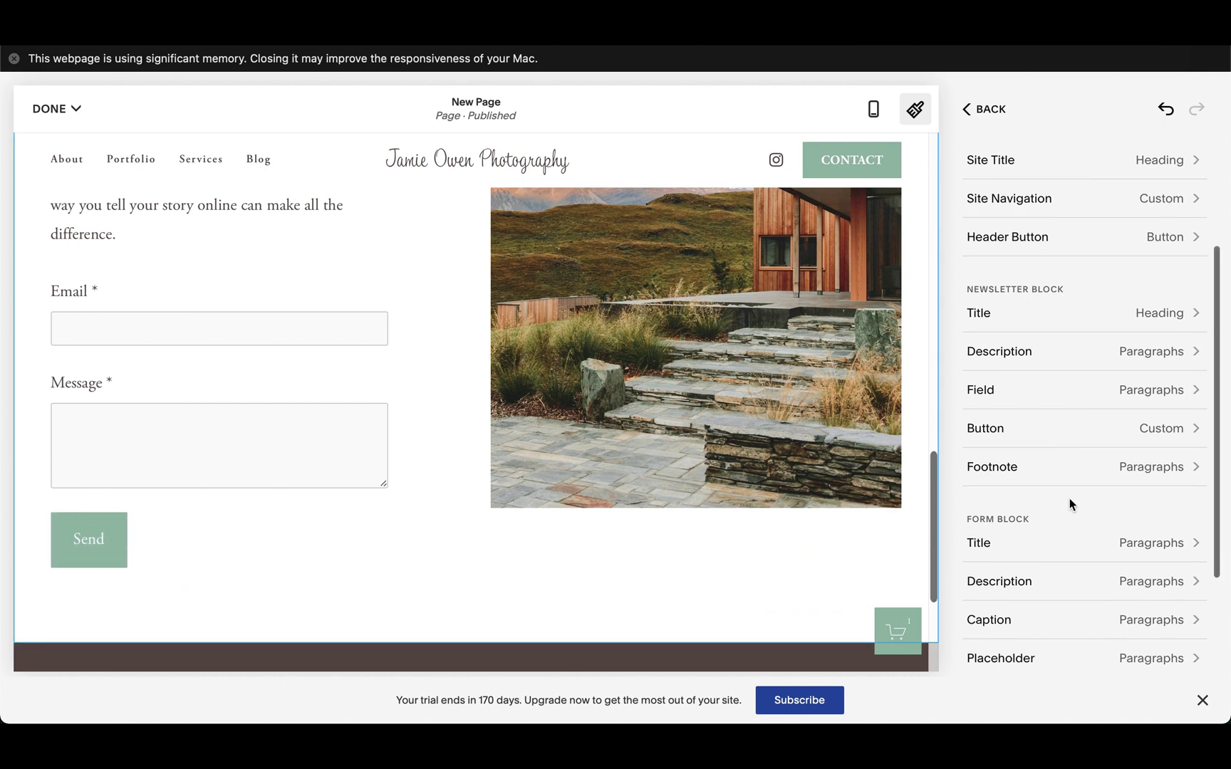
scroll(1069, 500, down, 1)
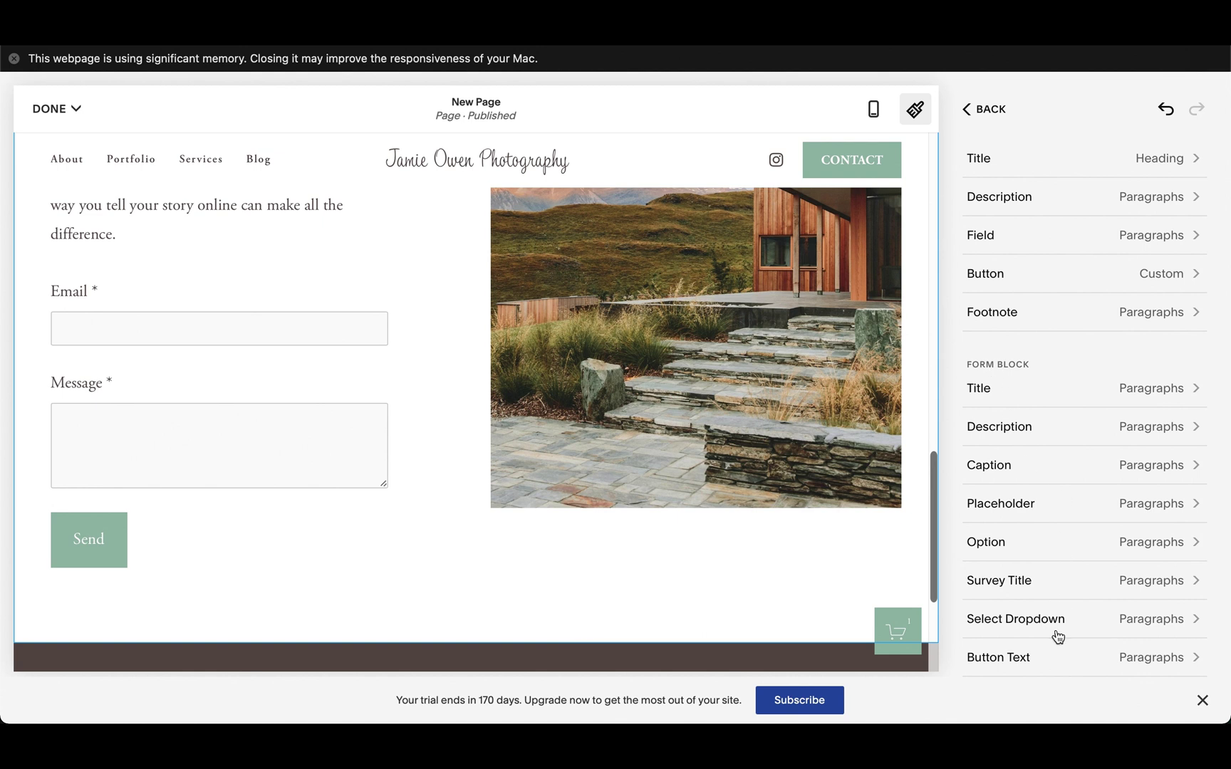
click(1134, 661)
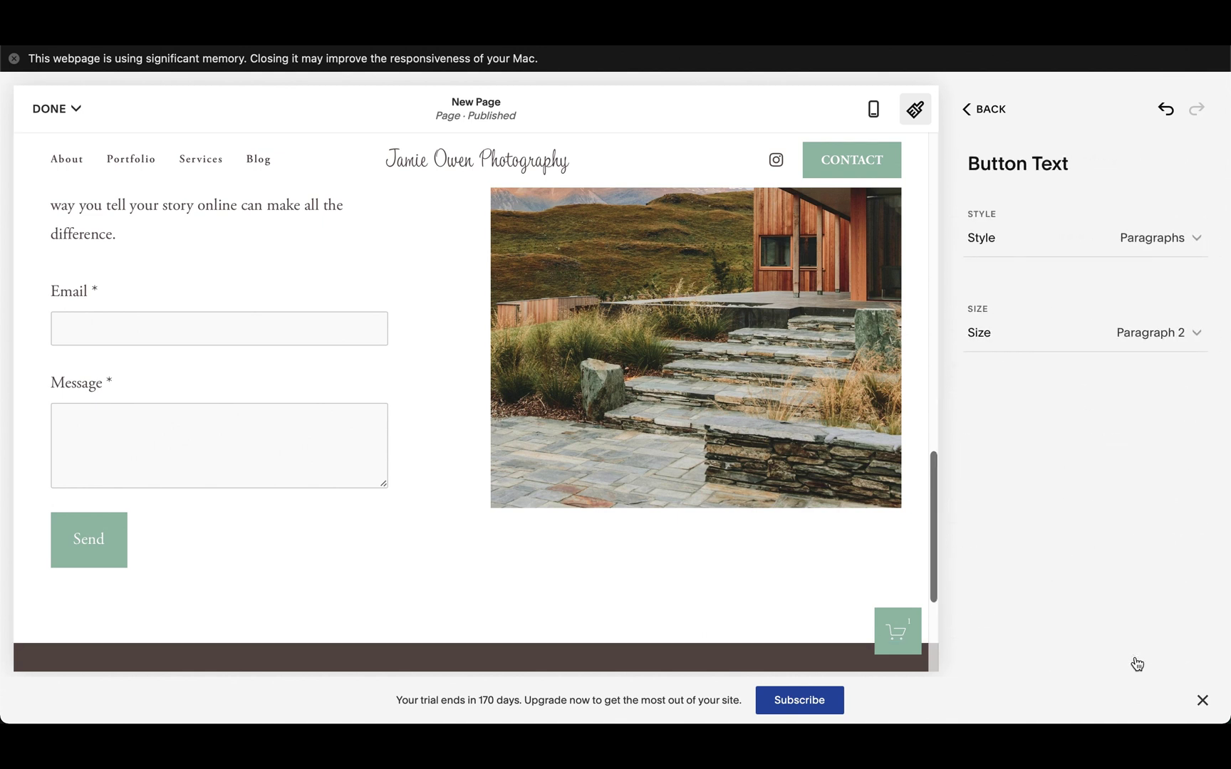
Step: Set the Send button text to Custom style, weight 700, Uppercase
click(1175, 237)
click(1140, 281)
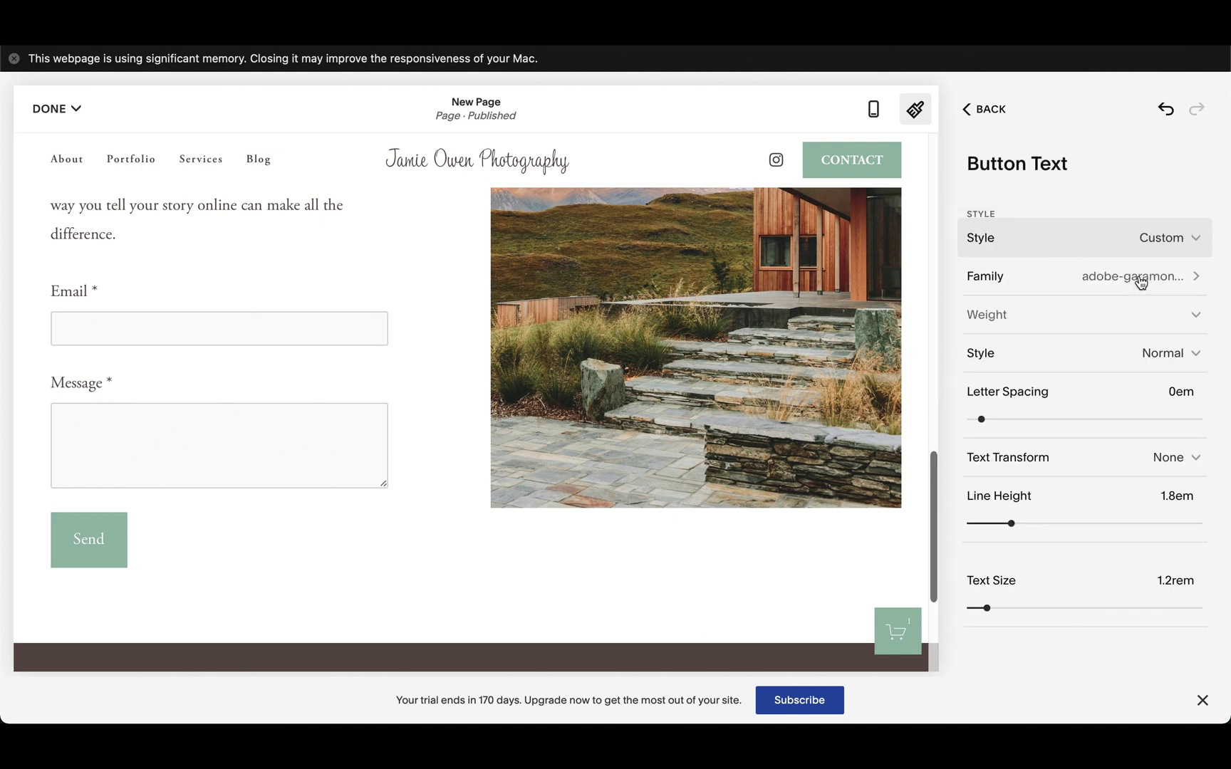
click(1182, 321)
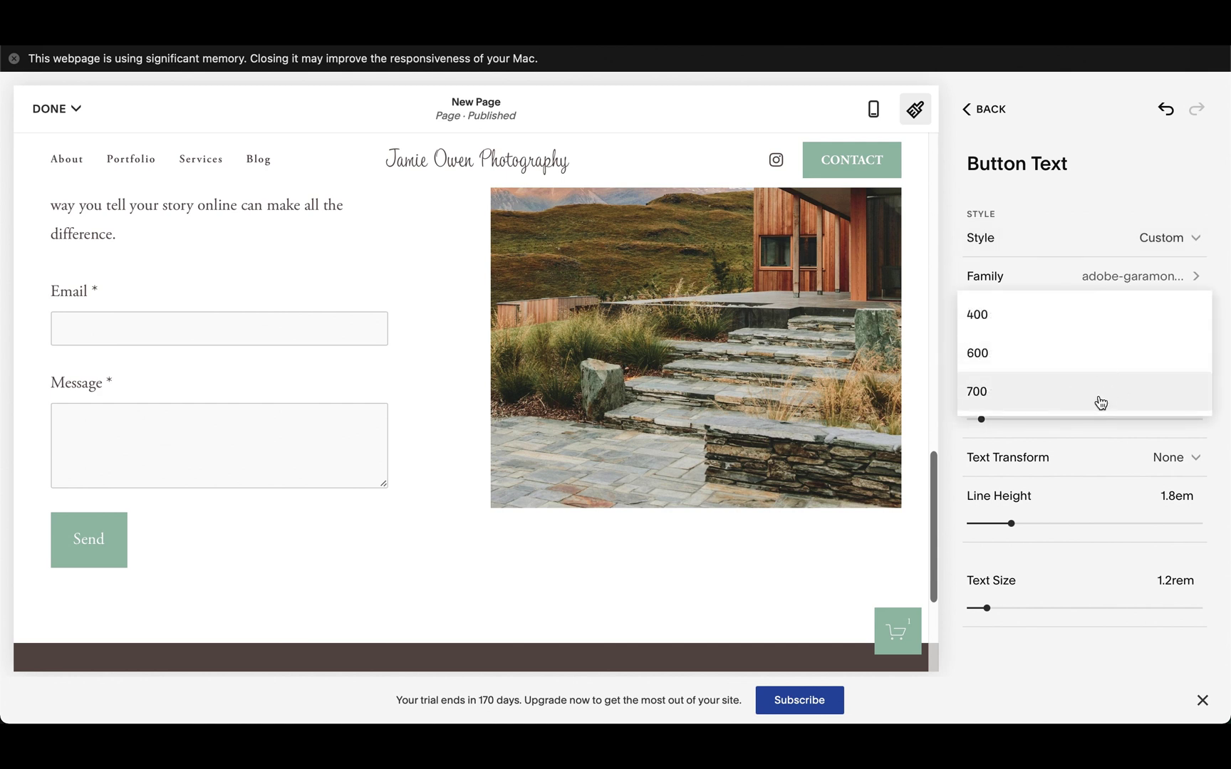
click(1100, 402)
click(1060, 457)
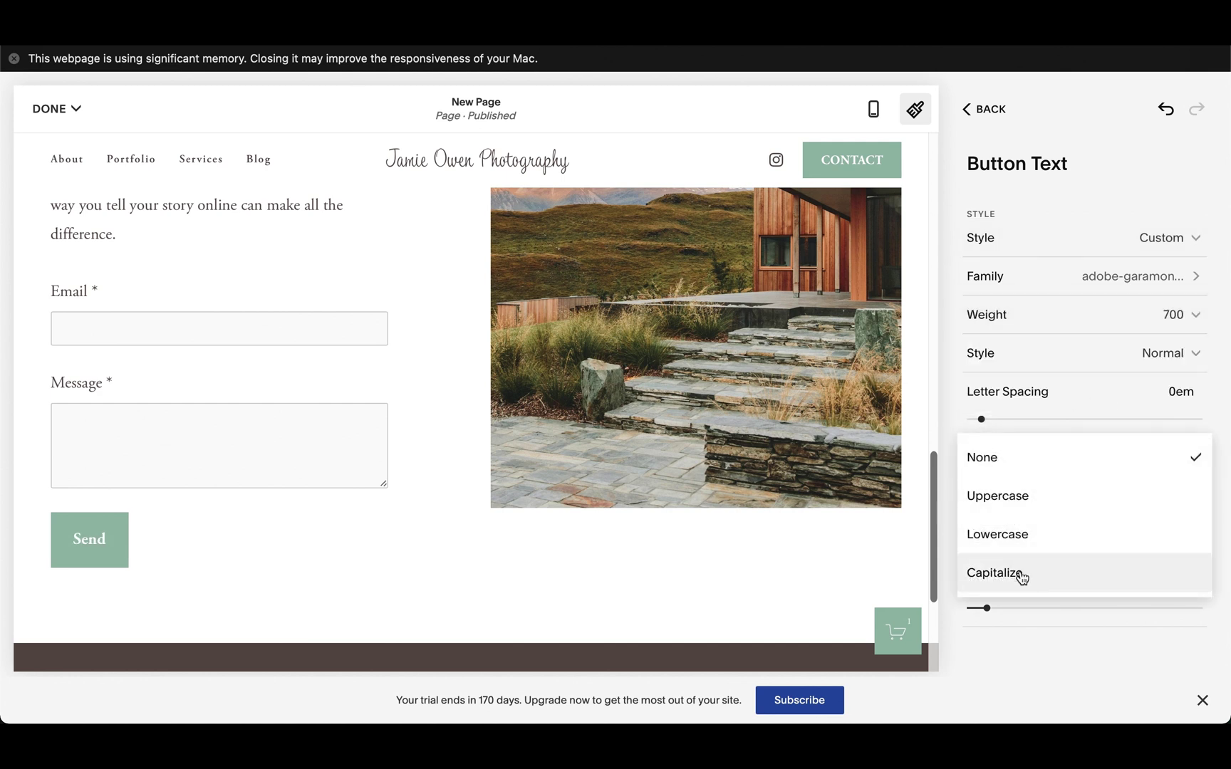
click(1040, 500)
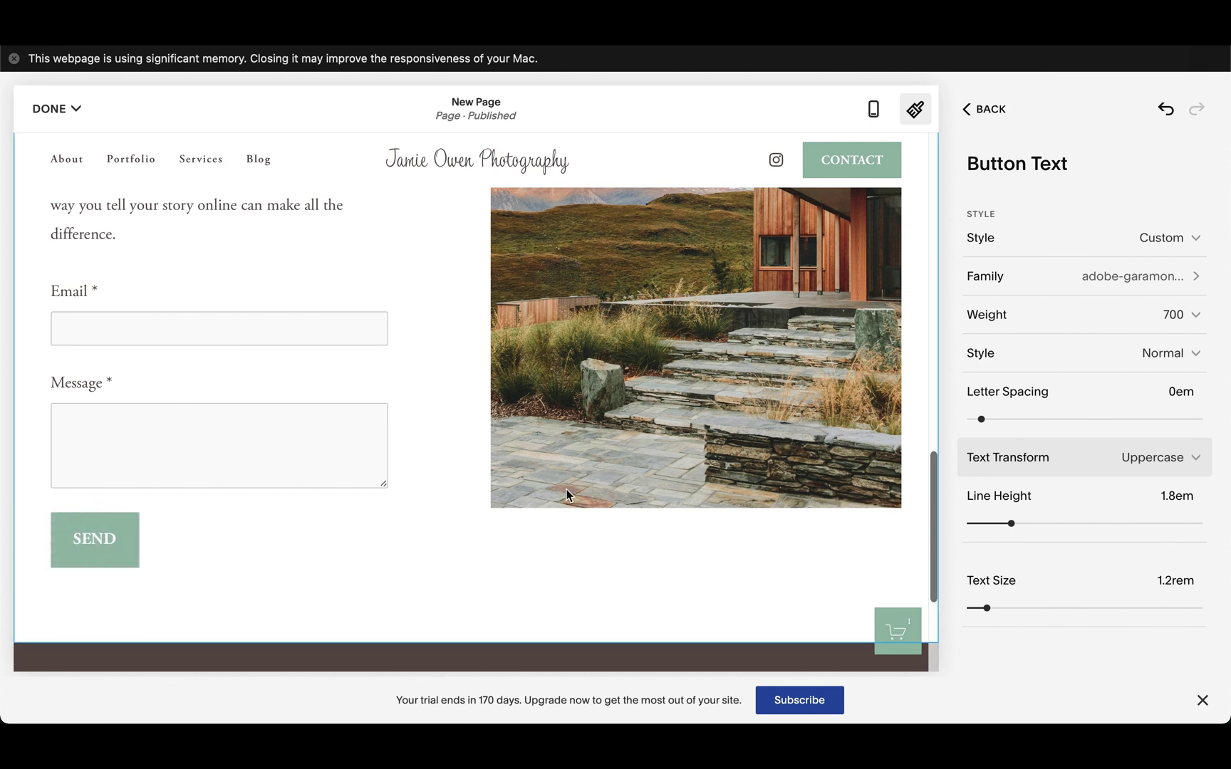
scroll(567, 489, up, 10)
scroll(566, 489, down, 2)
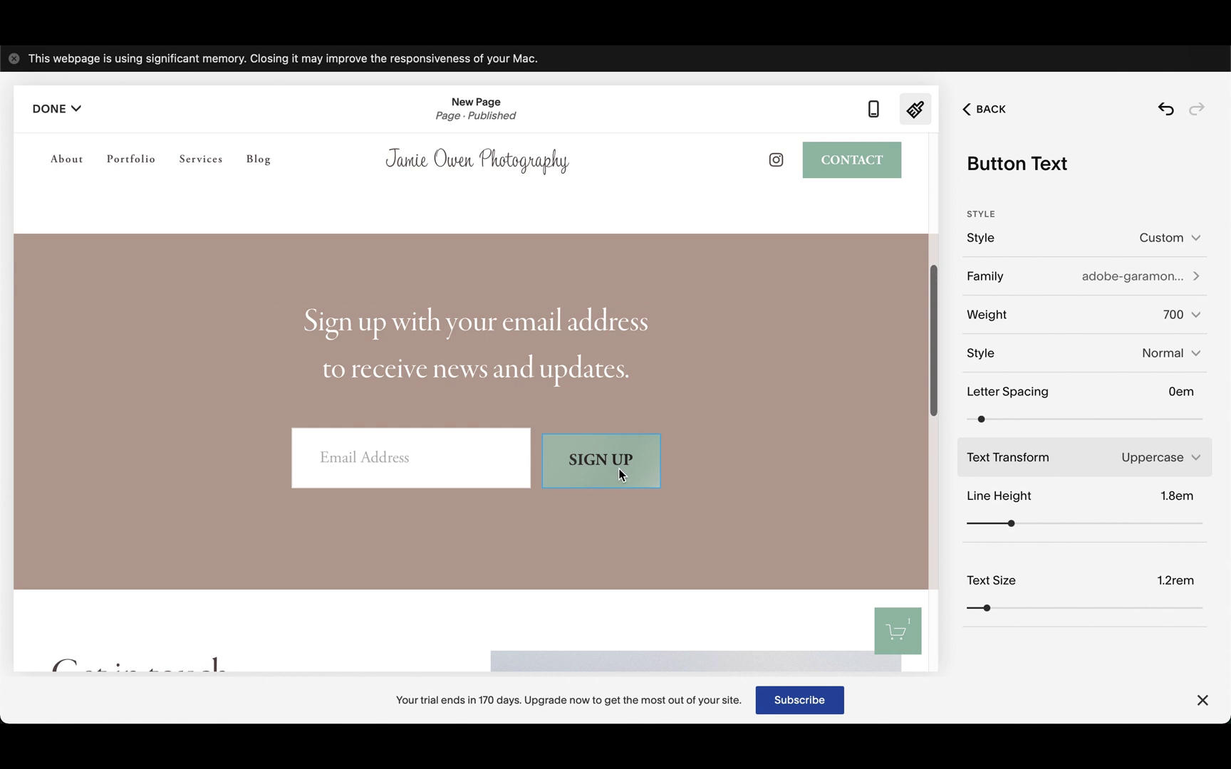
Step: Open the site Colors settings and edit the Dark 1 theme
click(1001, 126)
click(994, 118)
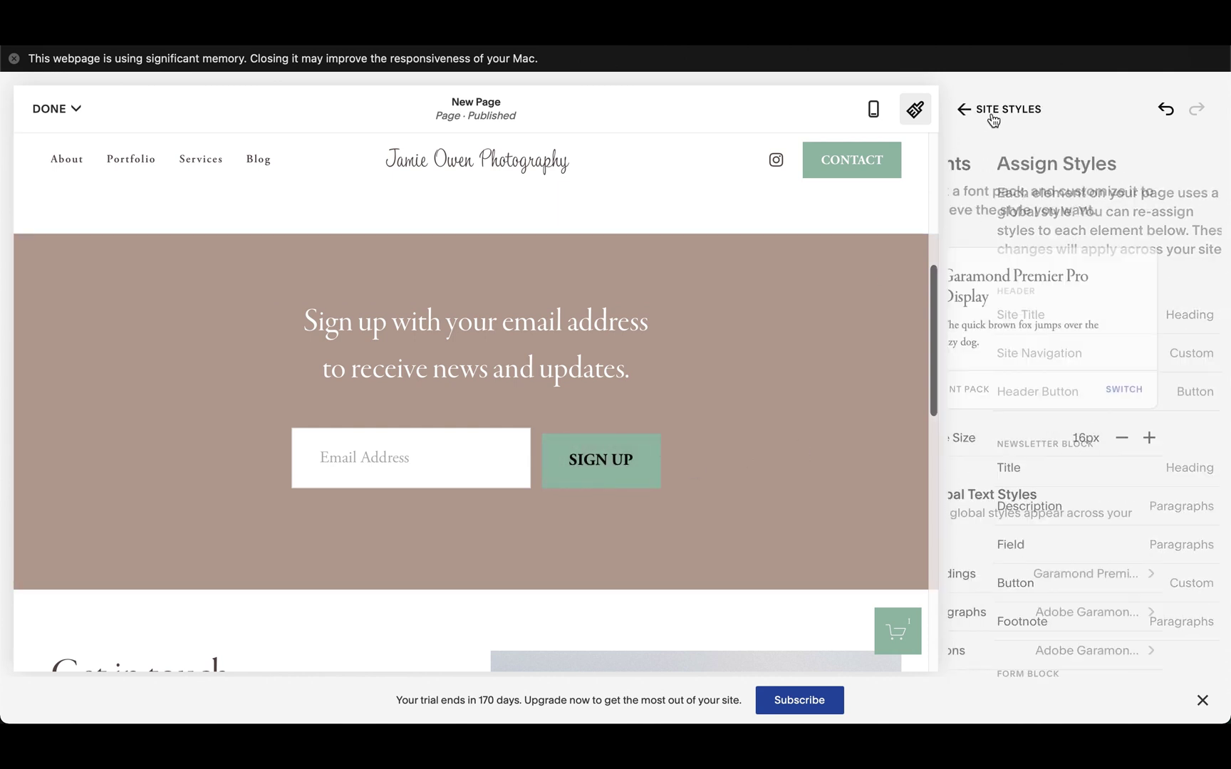
click(993, 116)
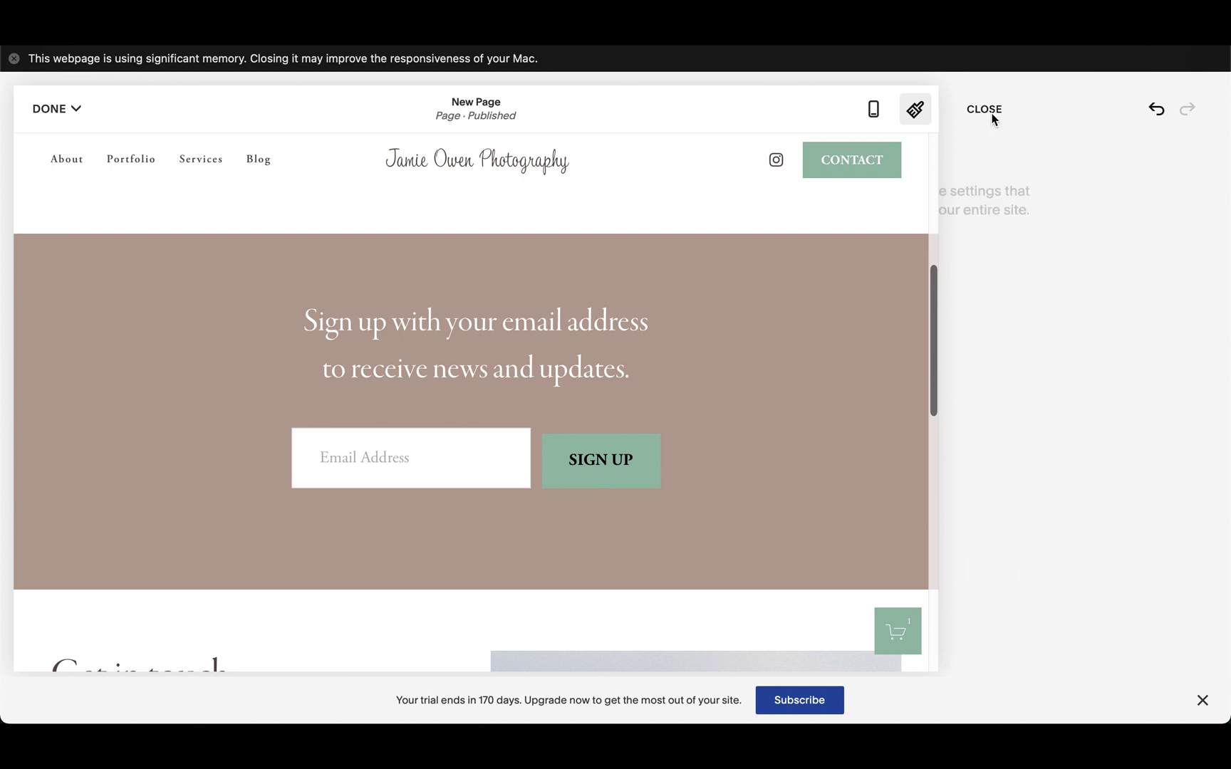
click(1009, 284)
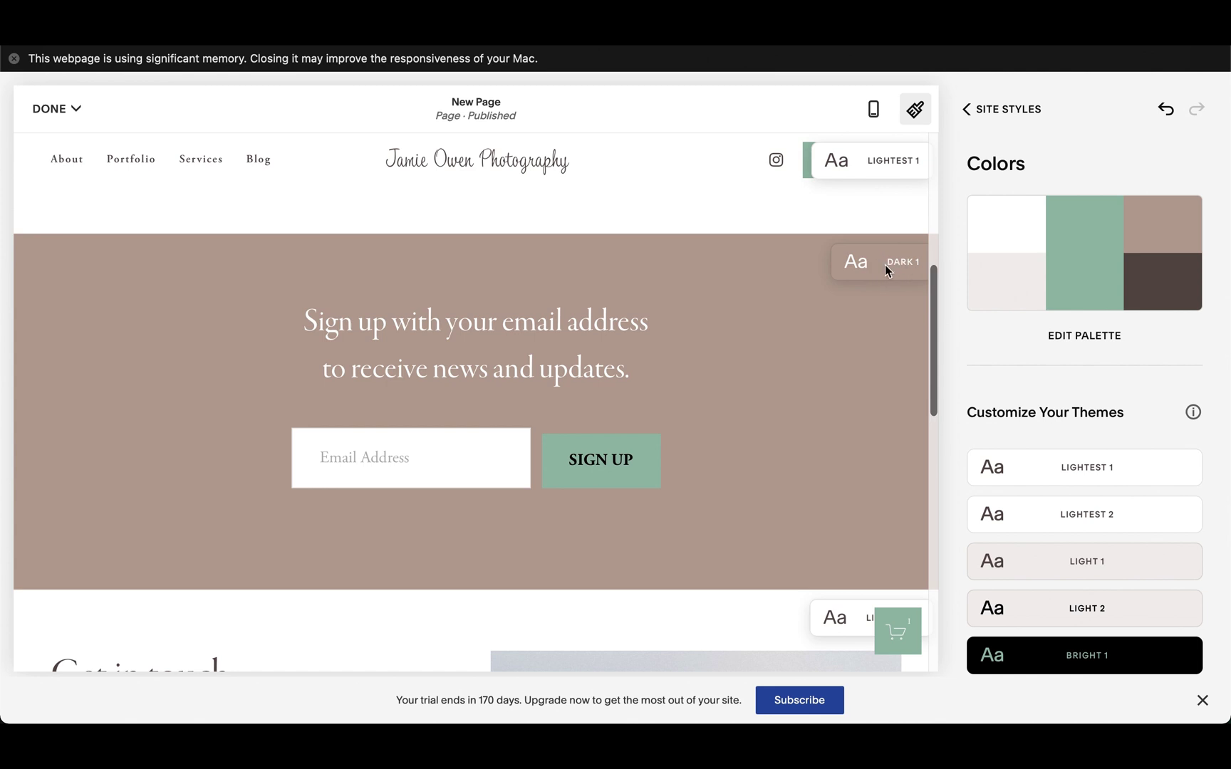
click(885, 264)
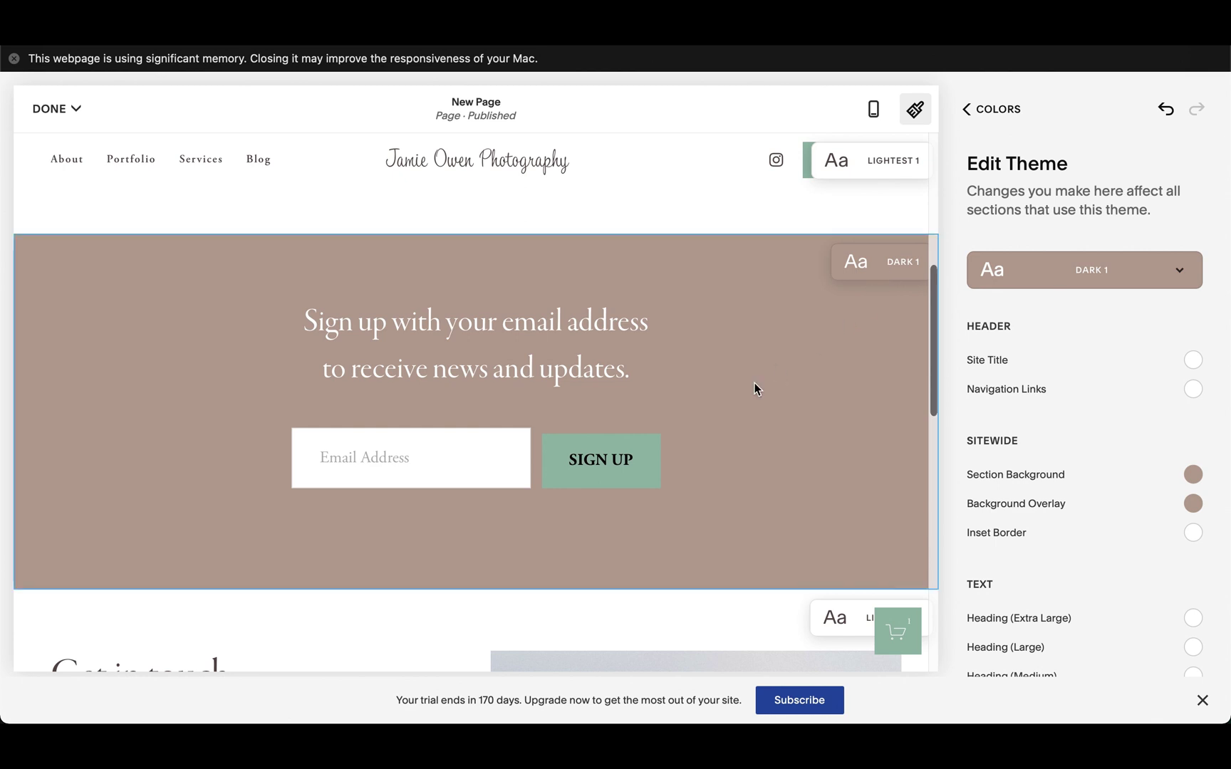
Step: Set the newsletter button's text color to the palette's Lightest (white) swatch
click(621, 470)
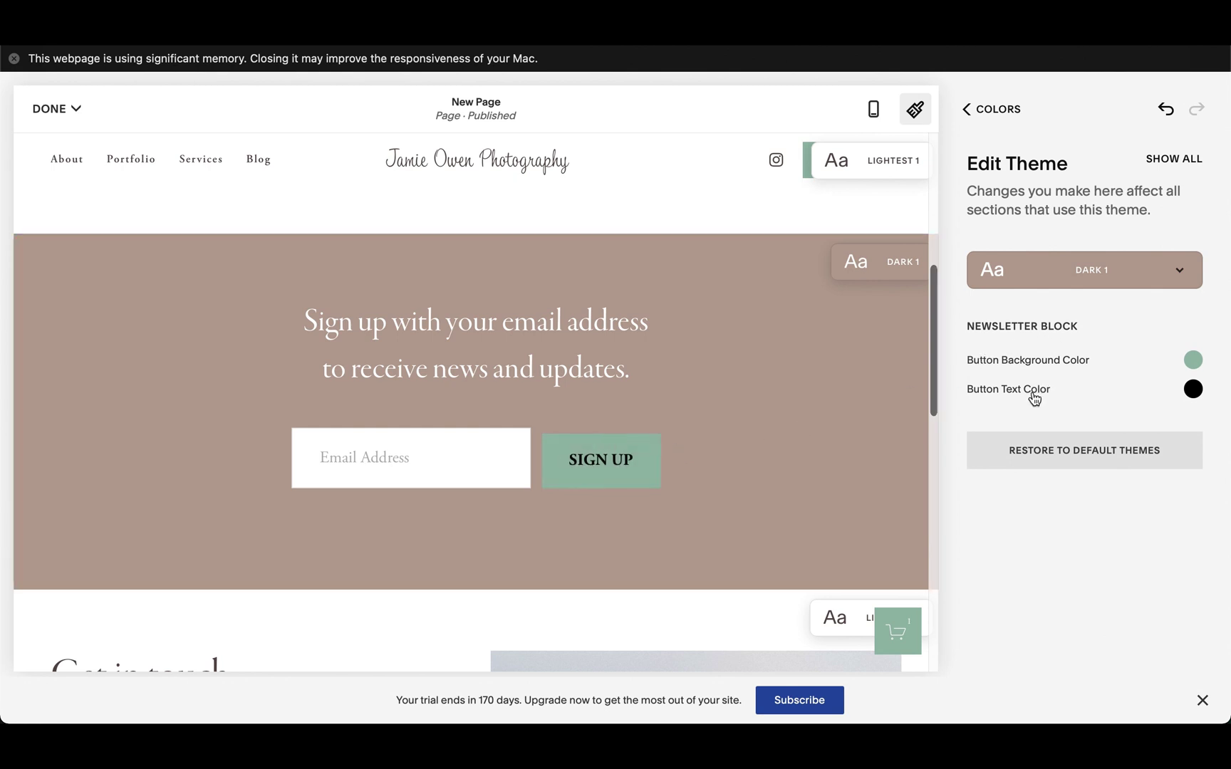
click(1194, 394)
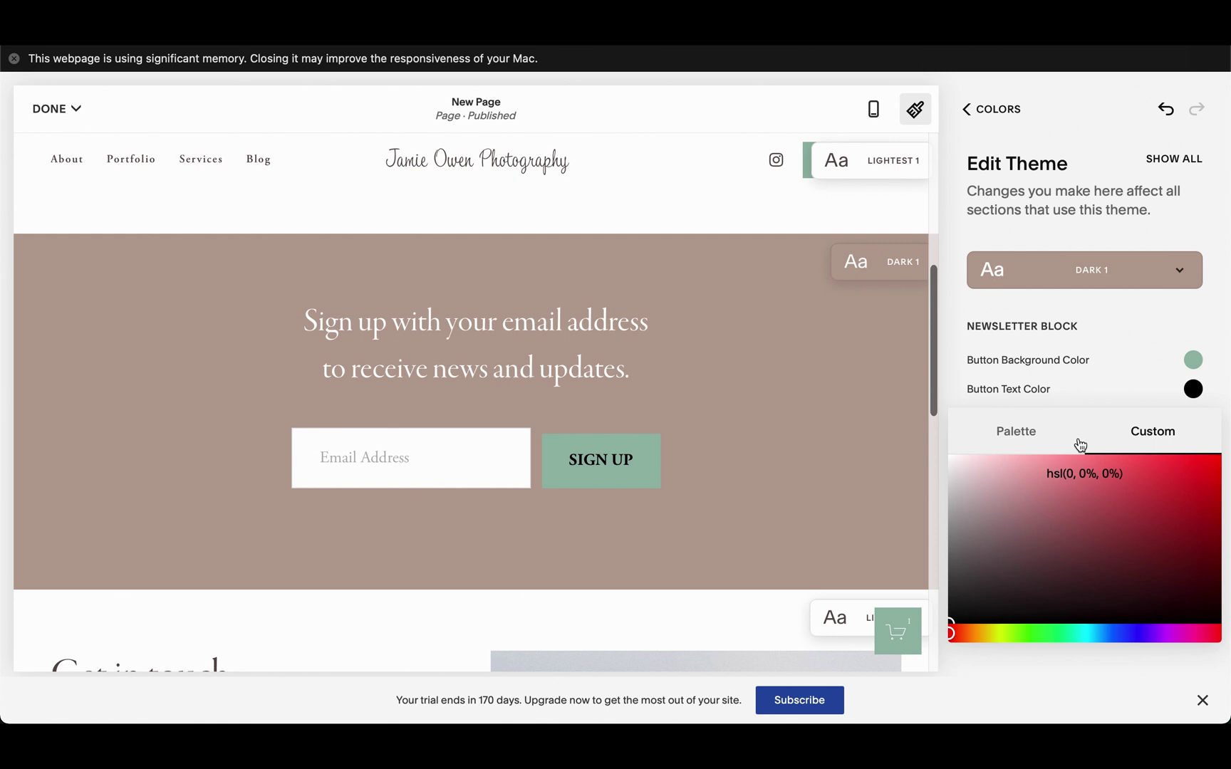
click(1017, 437)
click(993, 486)
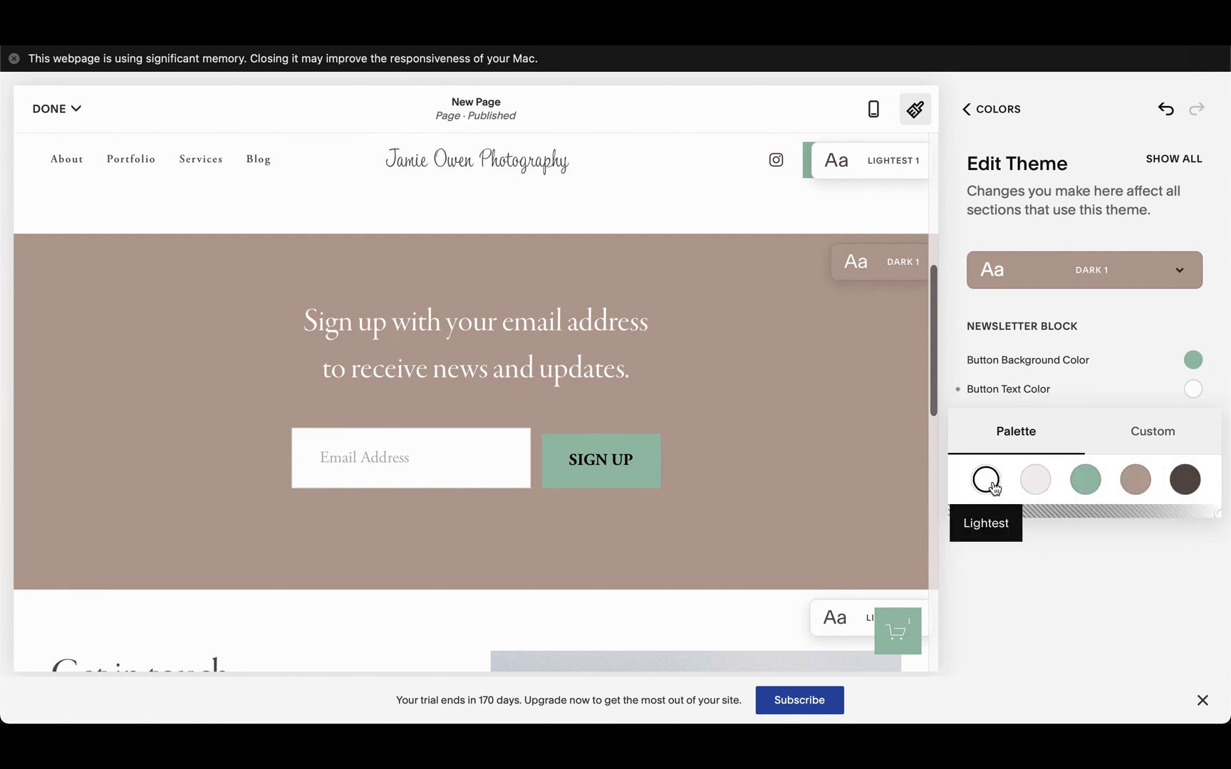
click(689, 492)
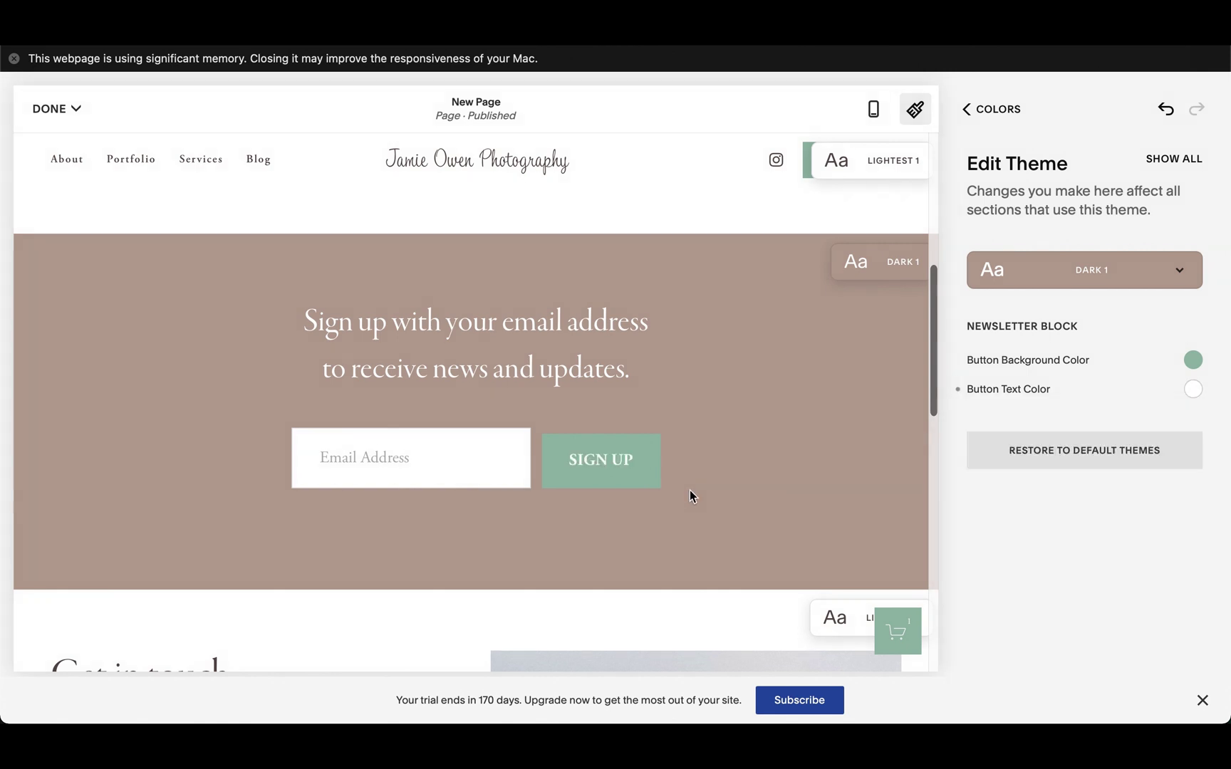
scroll(636, 442, down, 6)
scroll(636, 446, down, 5)
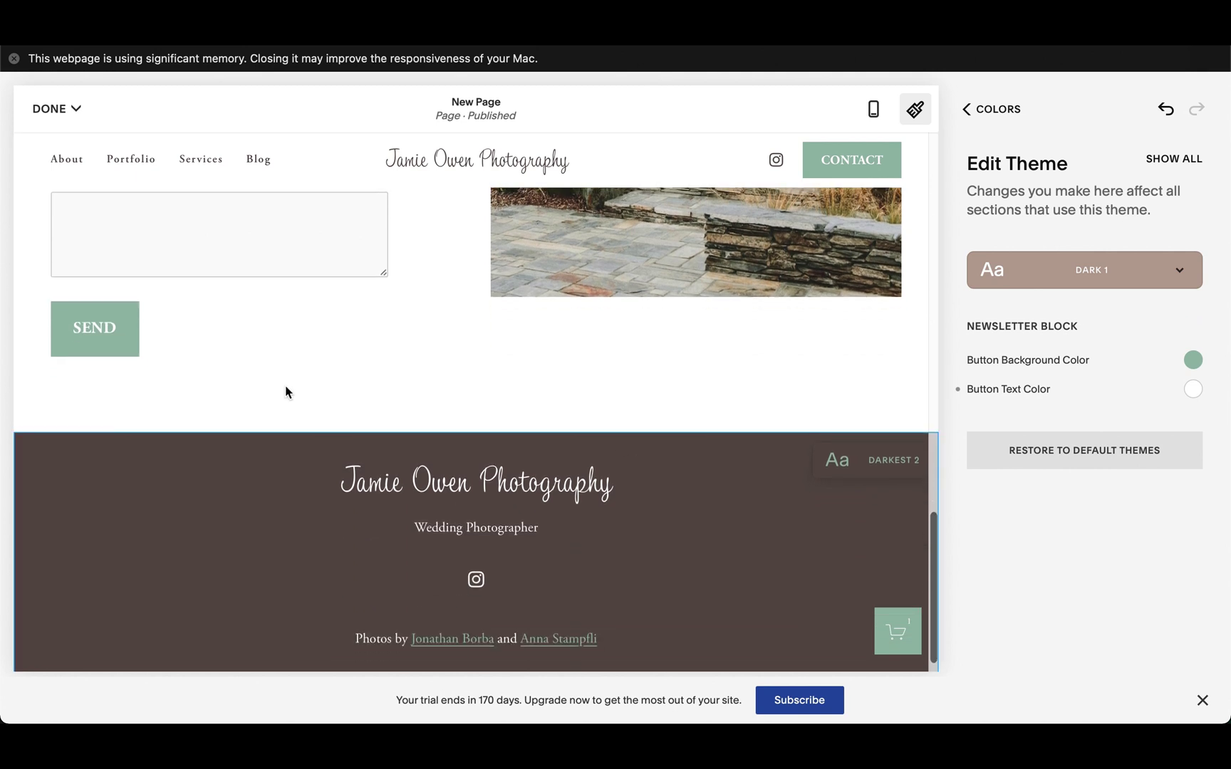
scroll(507, 378, up, 8)
scroll(506, 377, up, 6)
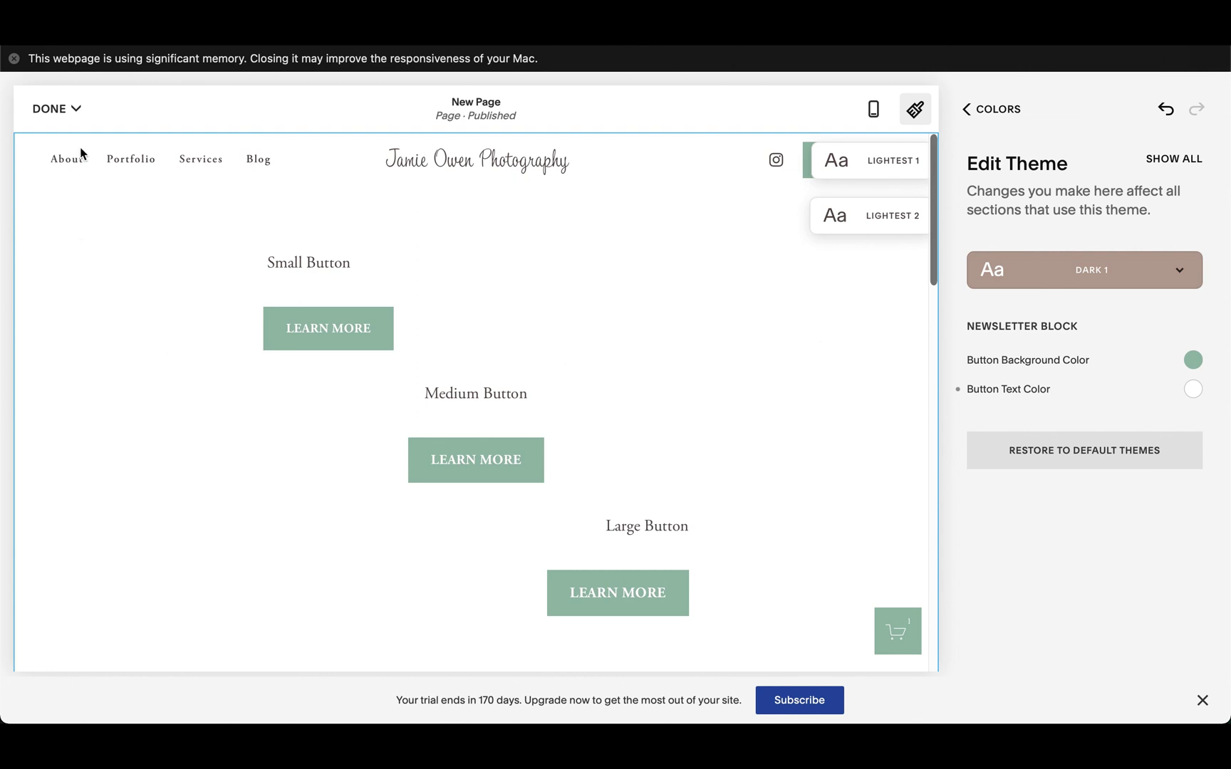
click(77, 108)
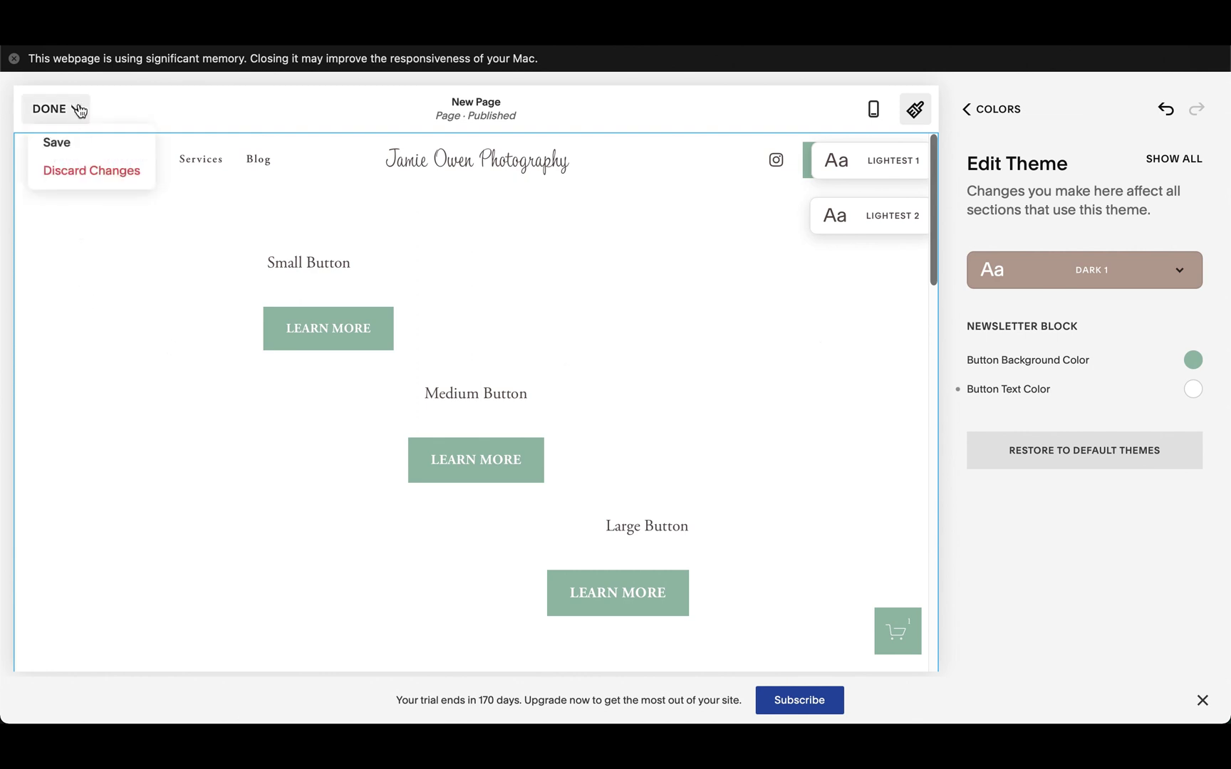
click(105, 178)
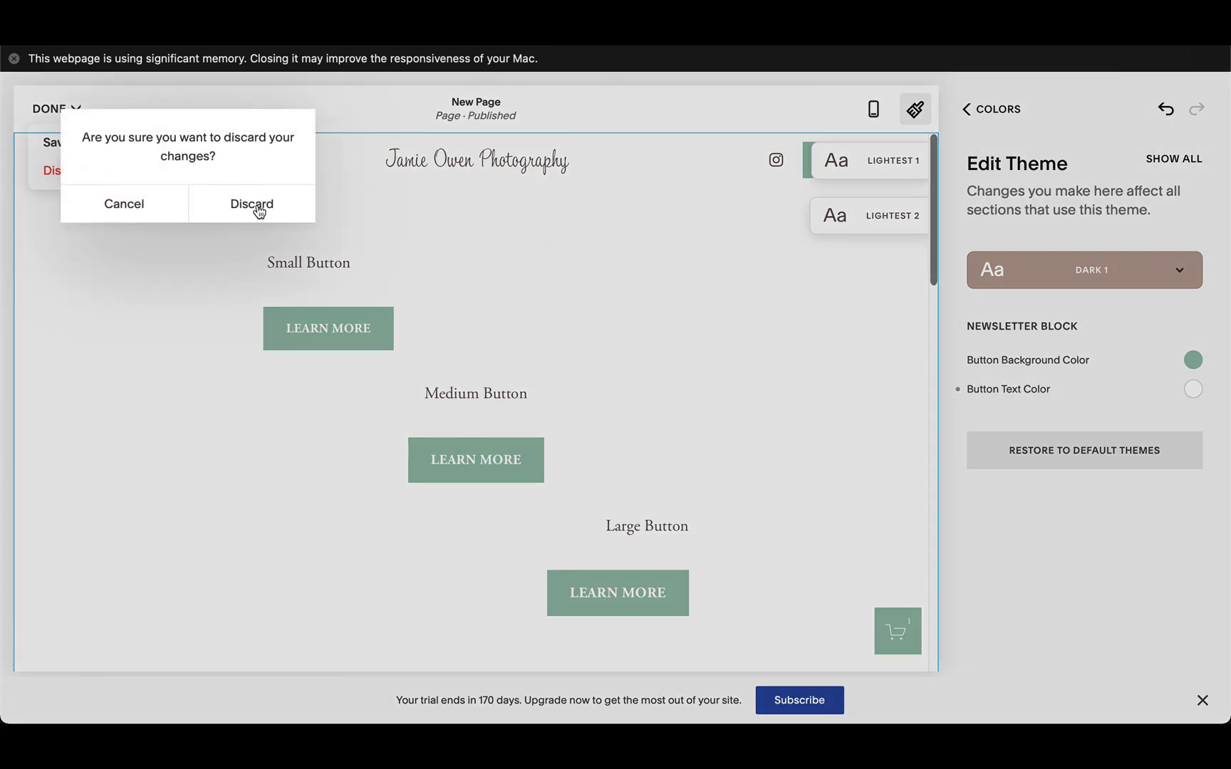
click(256, 206)
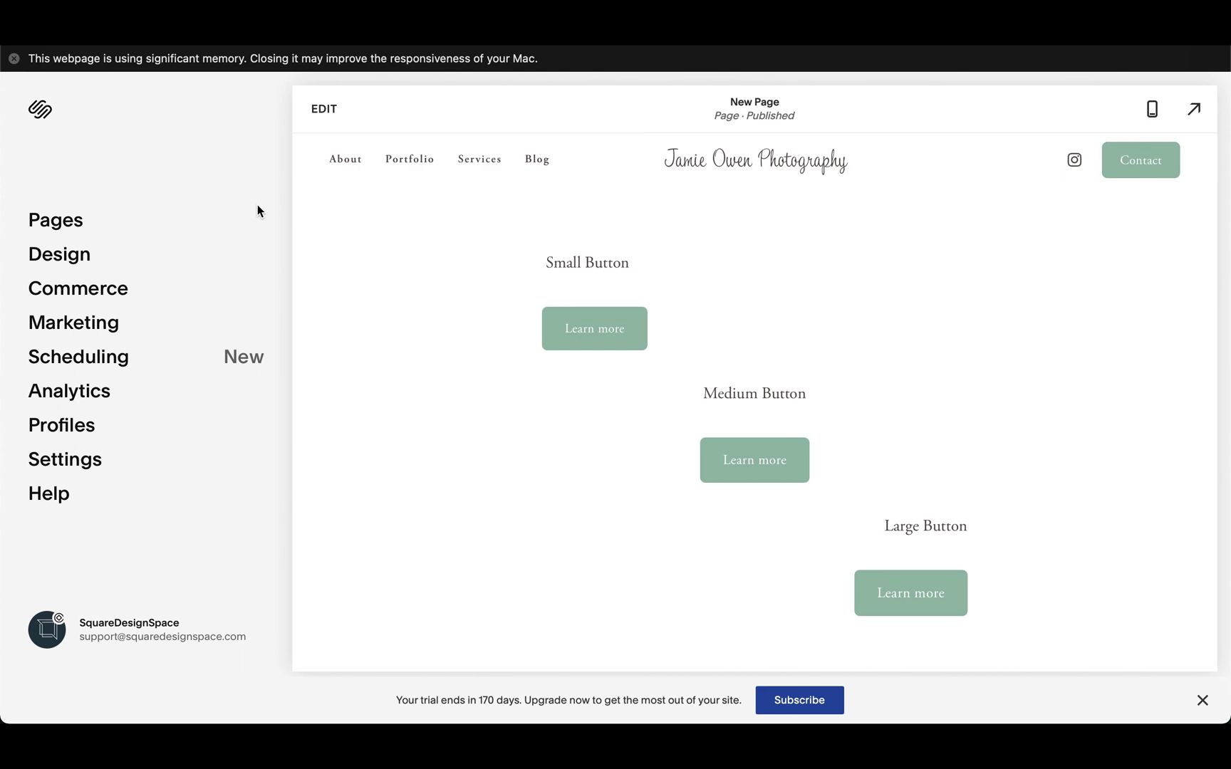
scroll(781, 412, down, 20)
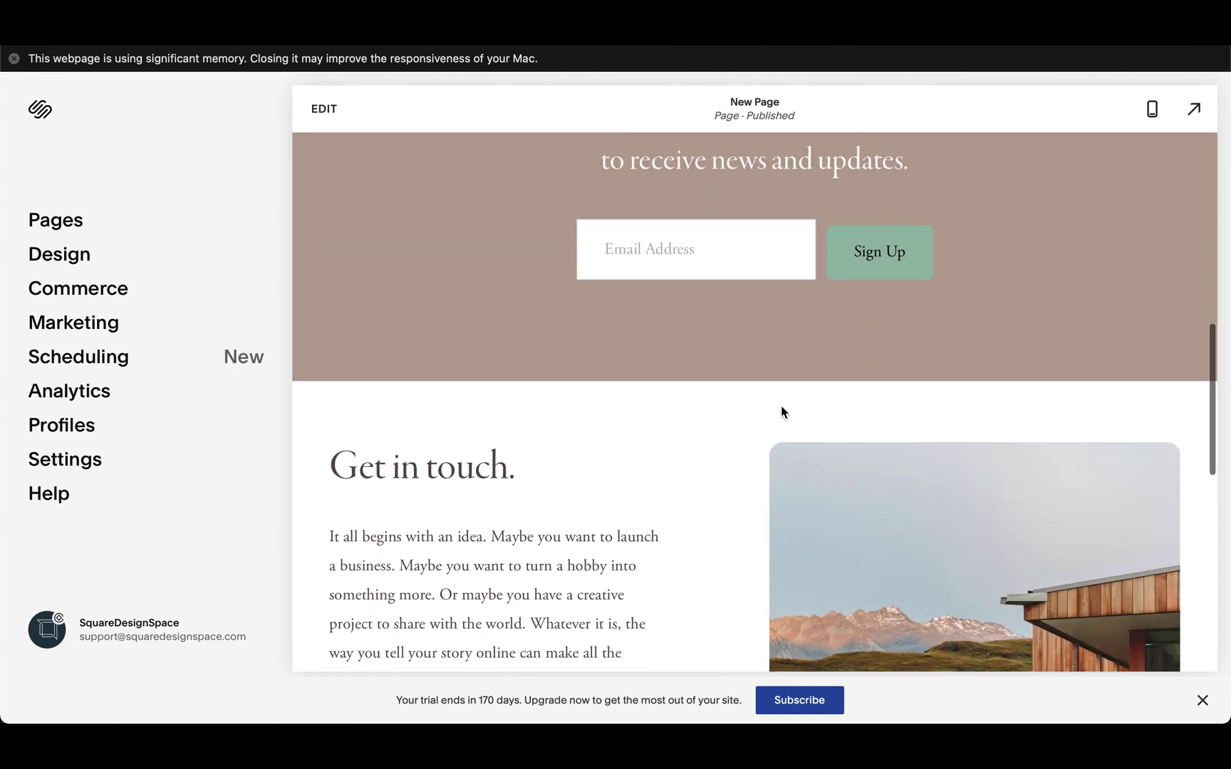
scroll(781, 412, up, 20)
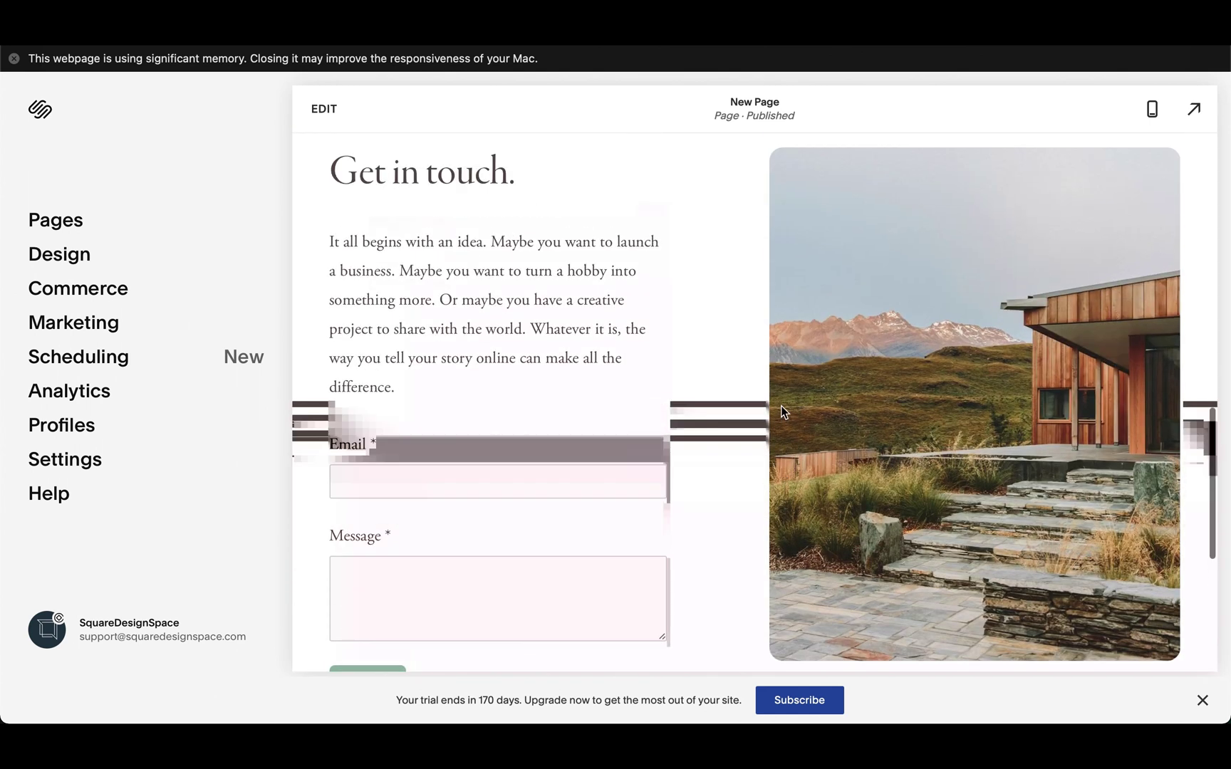
Step: Open the Style 01 product page from the Store and show its EDIT options
click(69, 225)
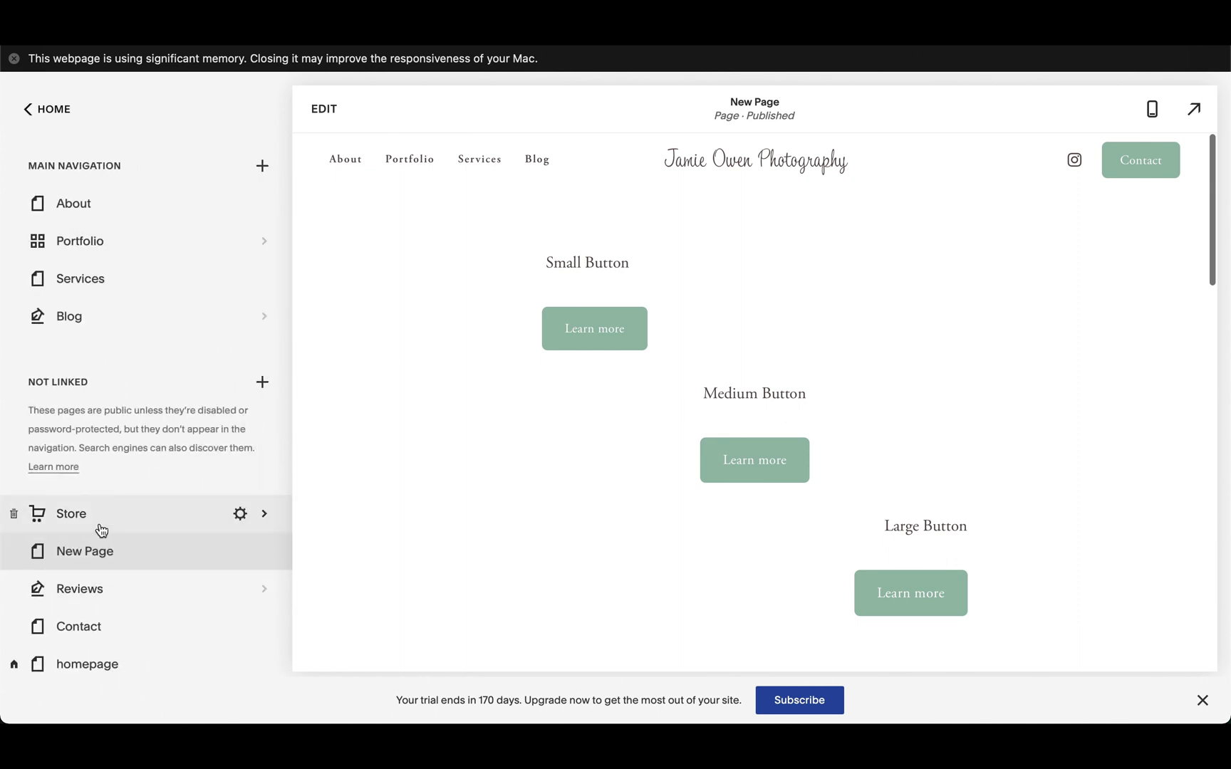
click(100, 525)
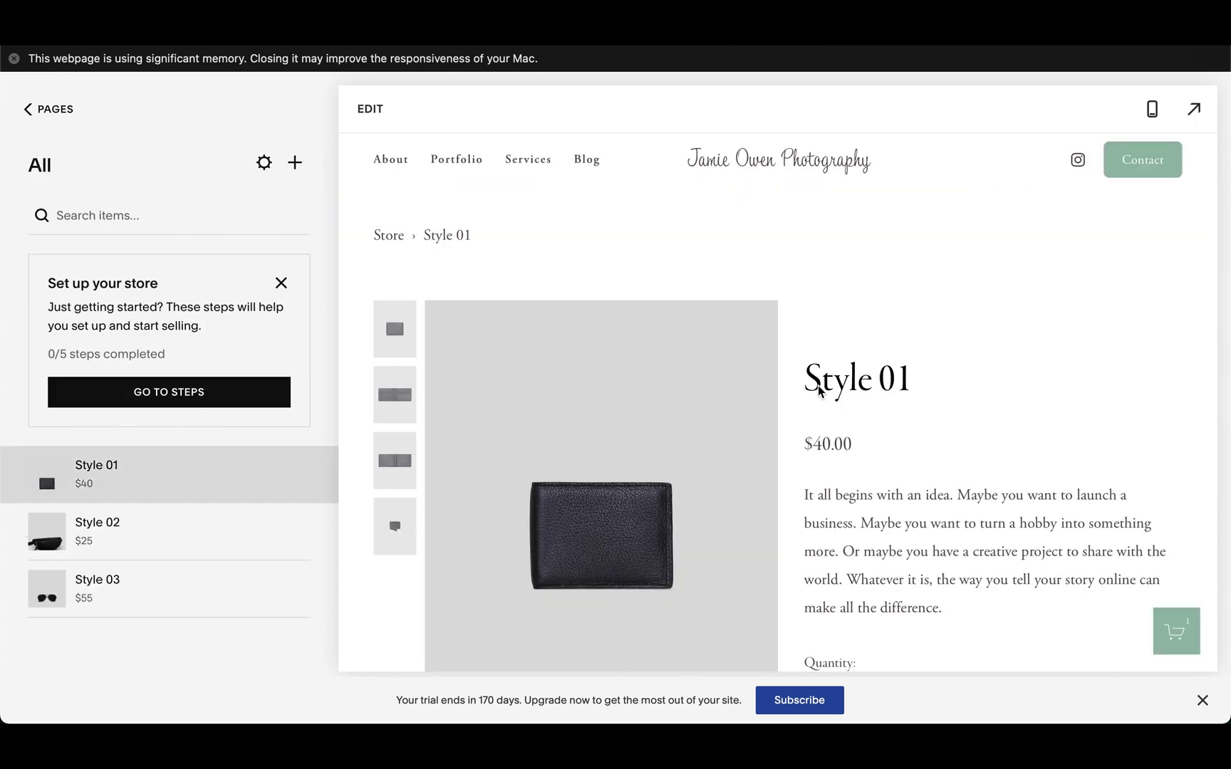
scroll(957, 458, down, 5)
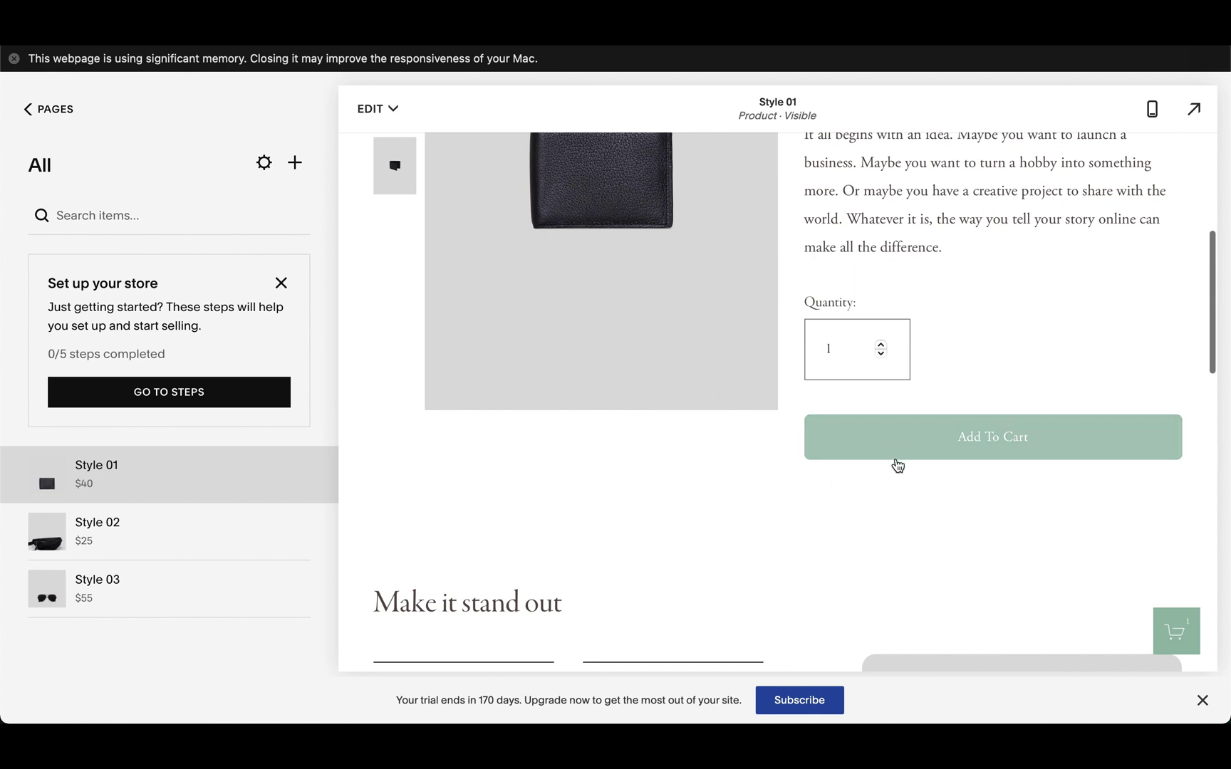
click(383, 109)
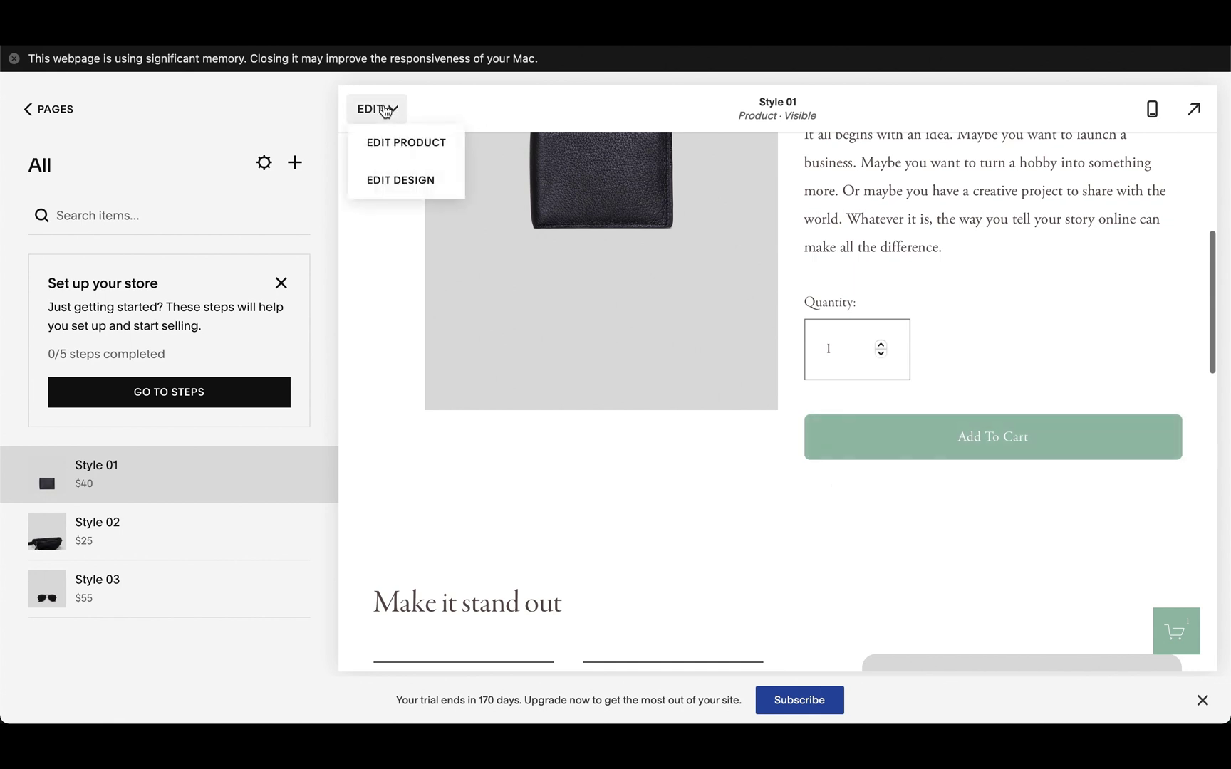
click(890, 443)
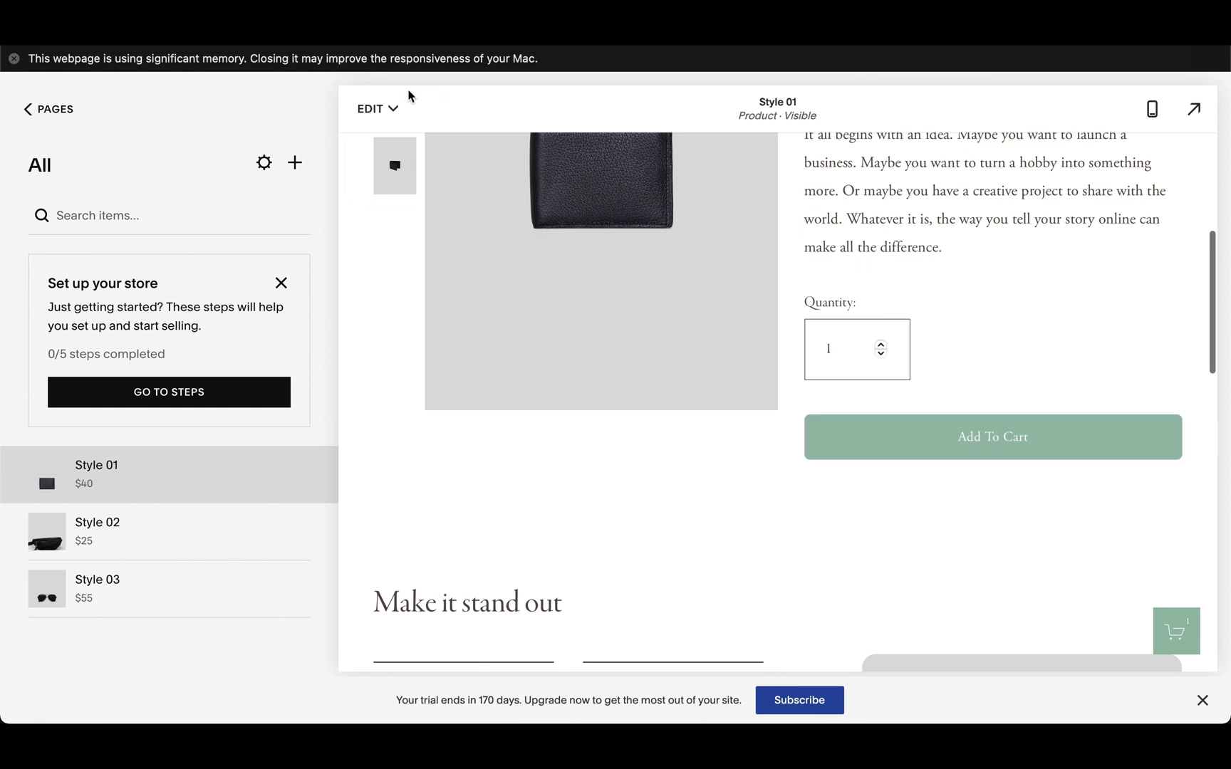
click(376, 113)
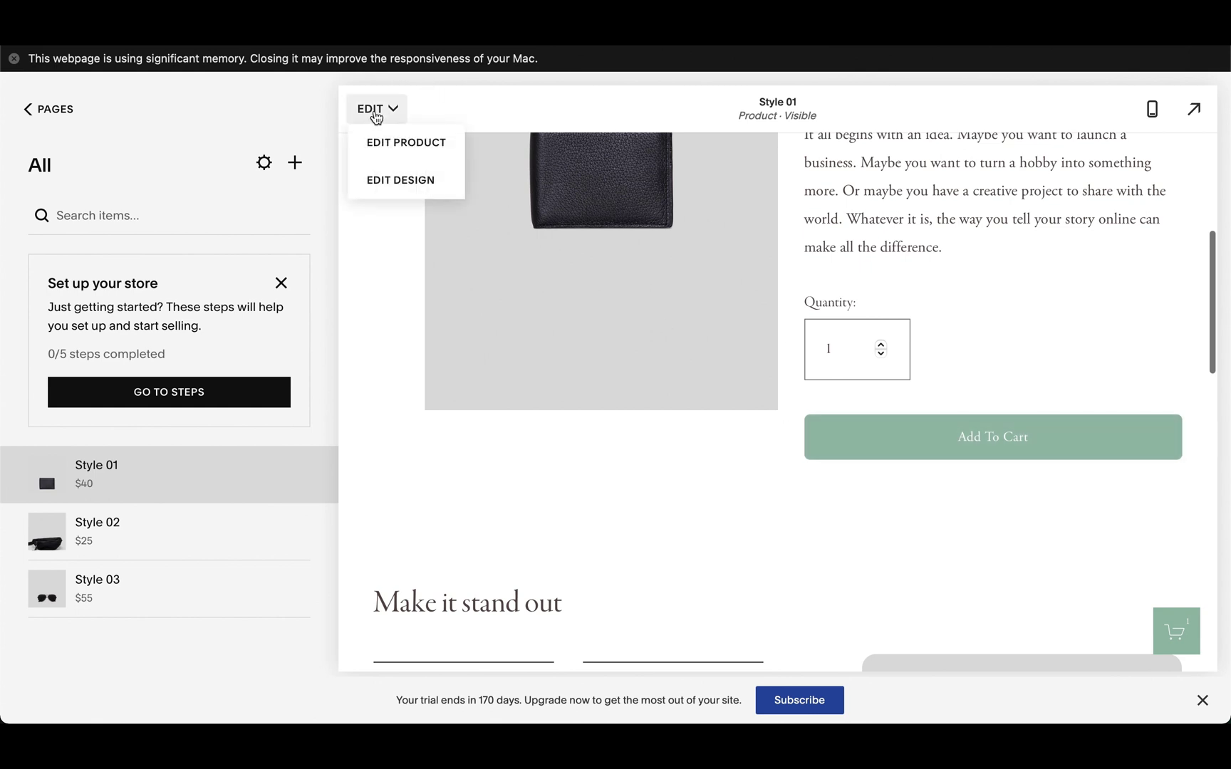
Step: In Edit Design, open all Product Items styles and set Form Width to 50%
click(401, 180)
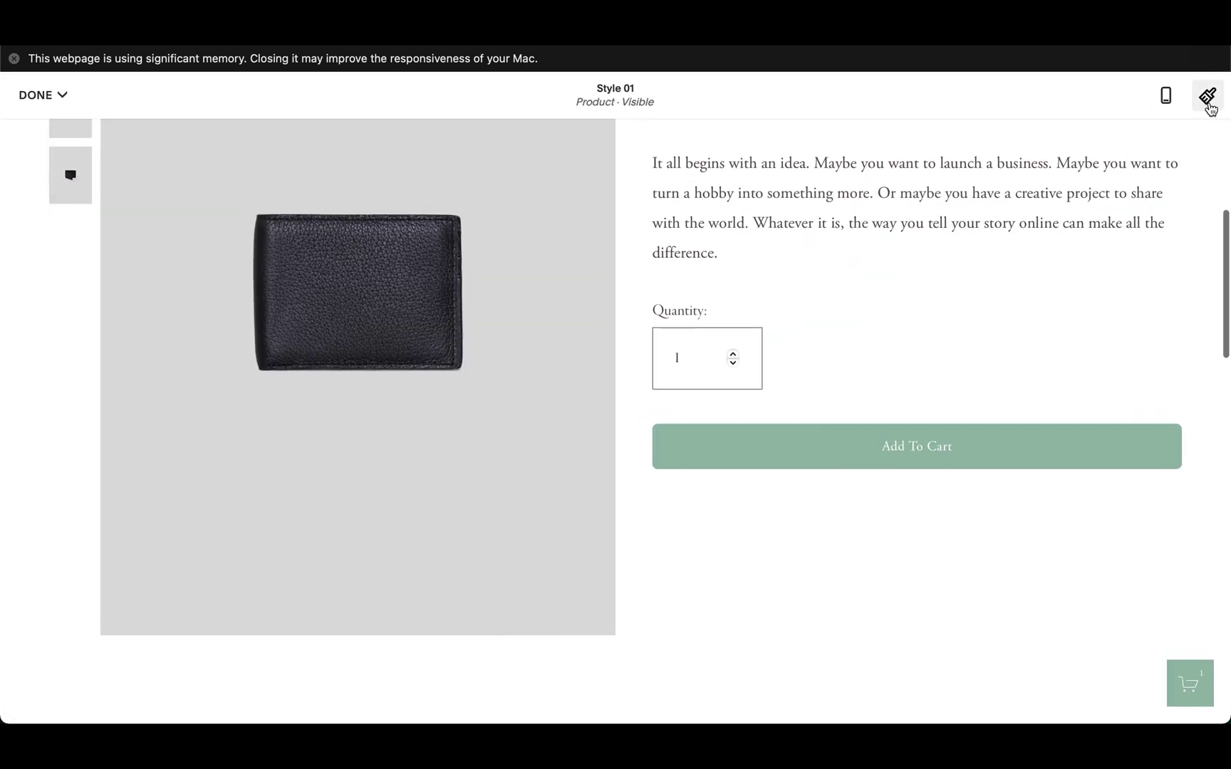
click(1209, 100)
click(1207, 98)
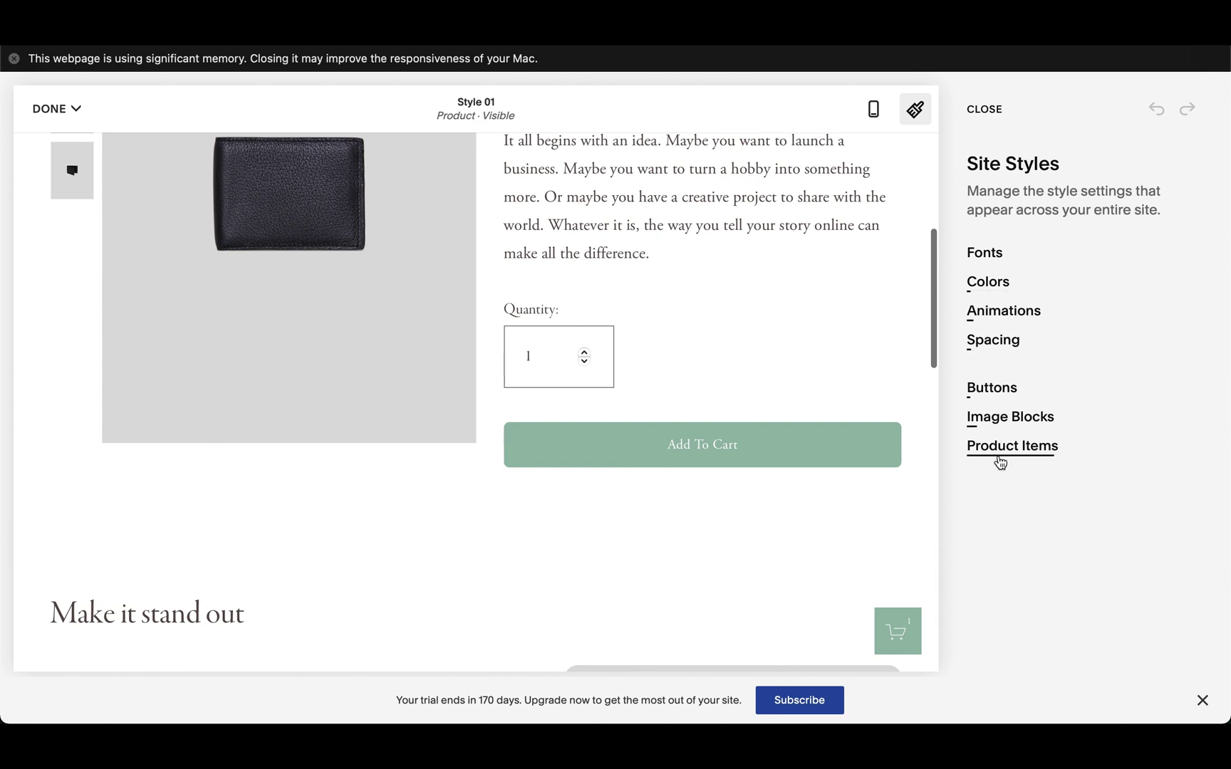
click(1012, 447)
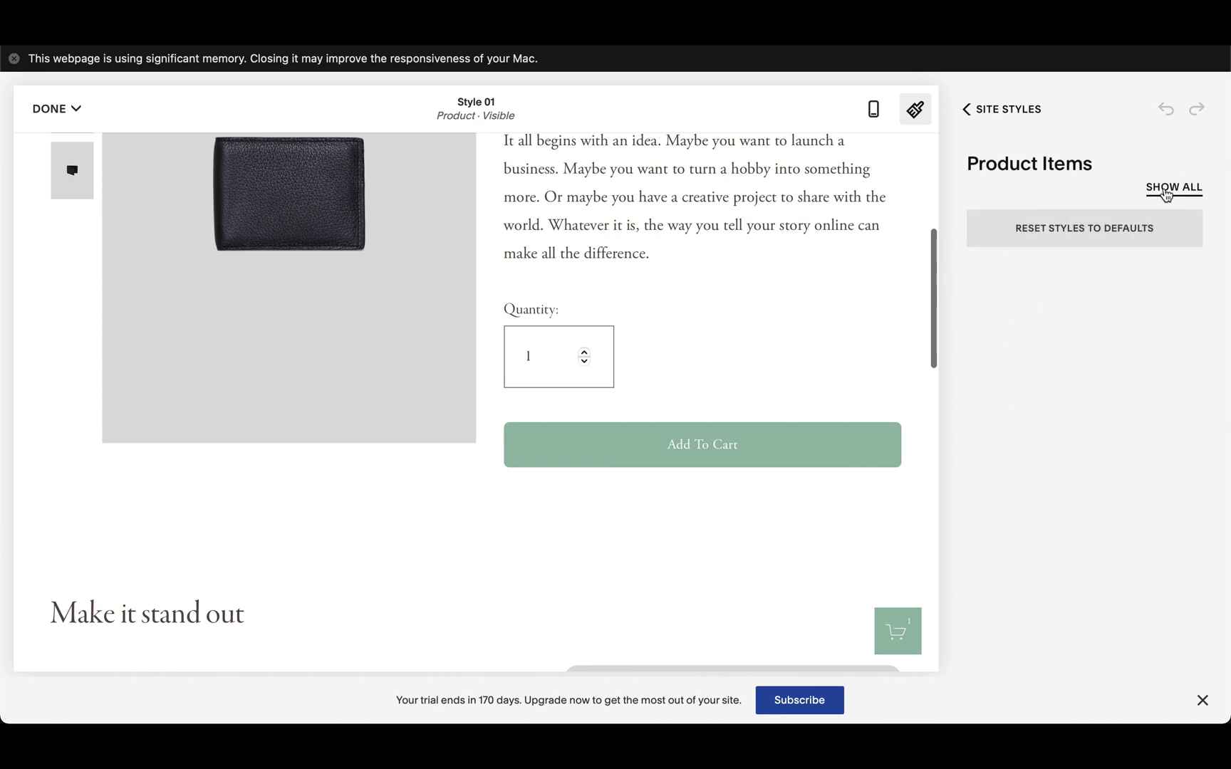
click(1166, 190)
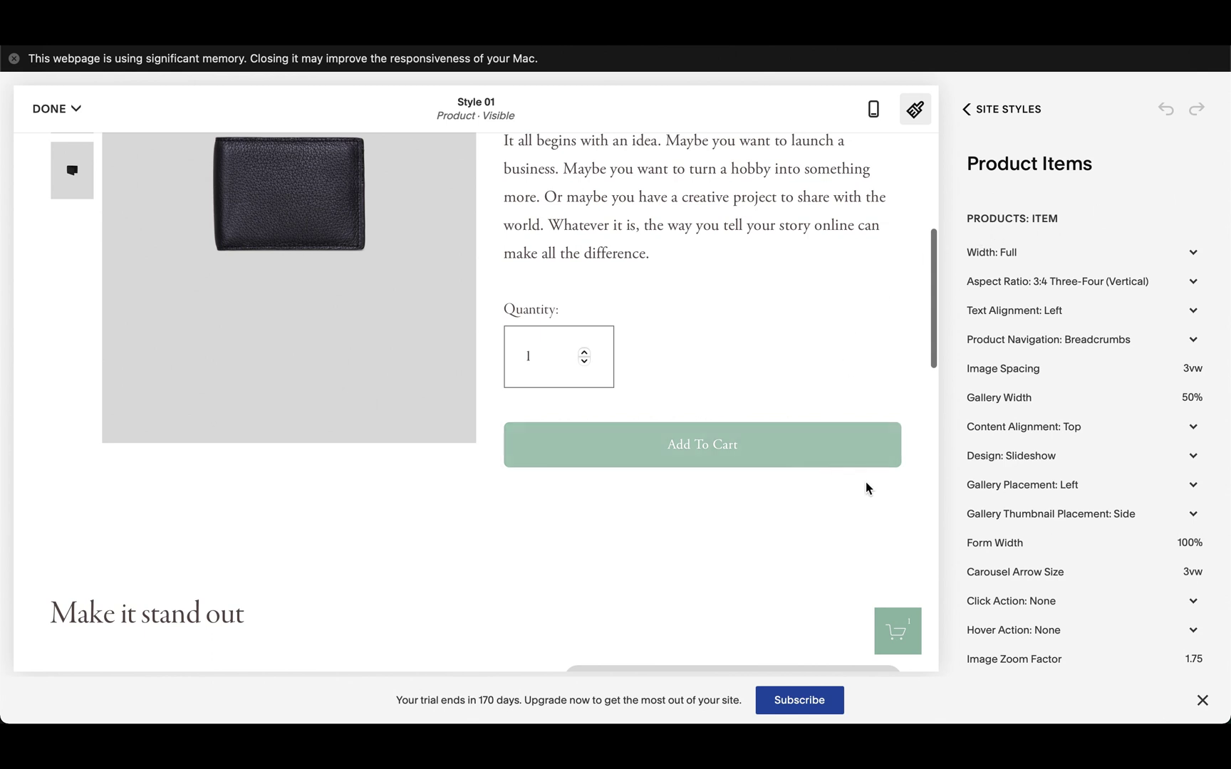
mouse_move(994, 544)
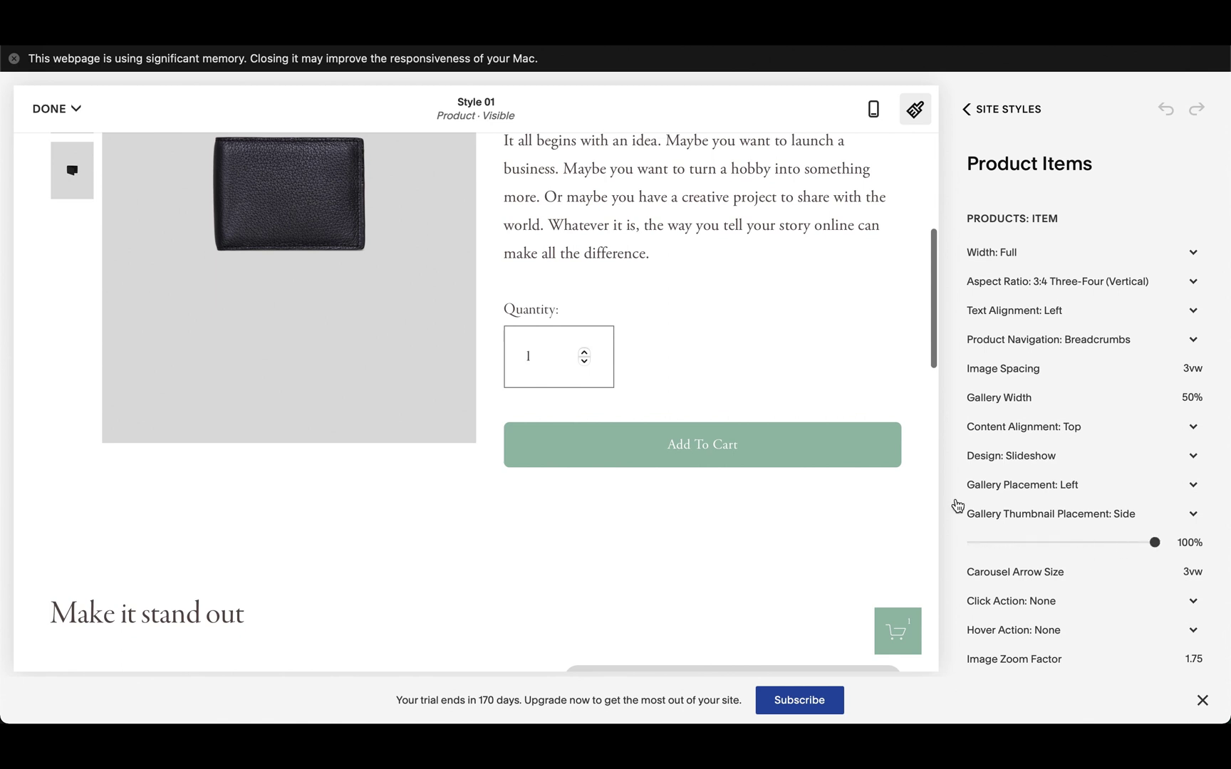
scroll(793, 338, up, 5)
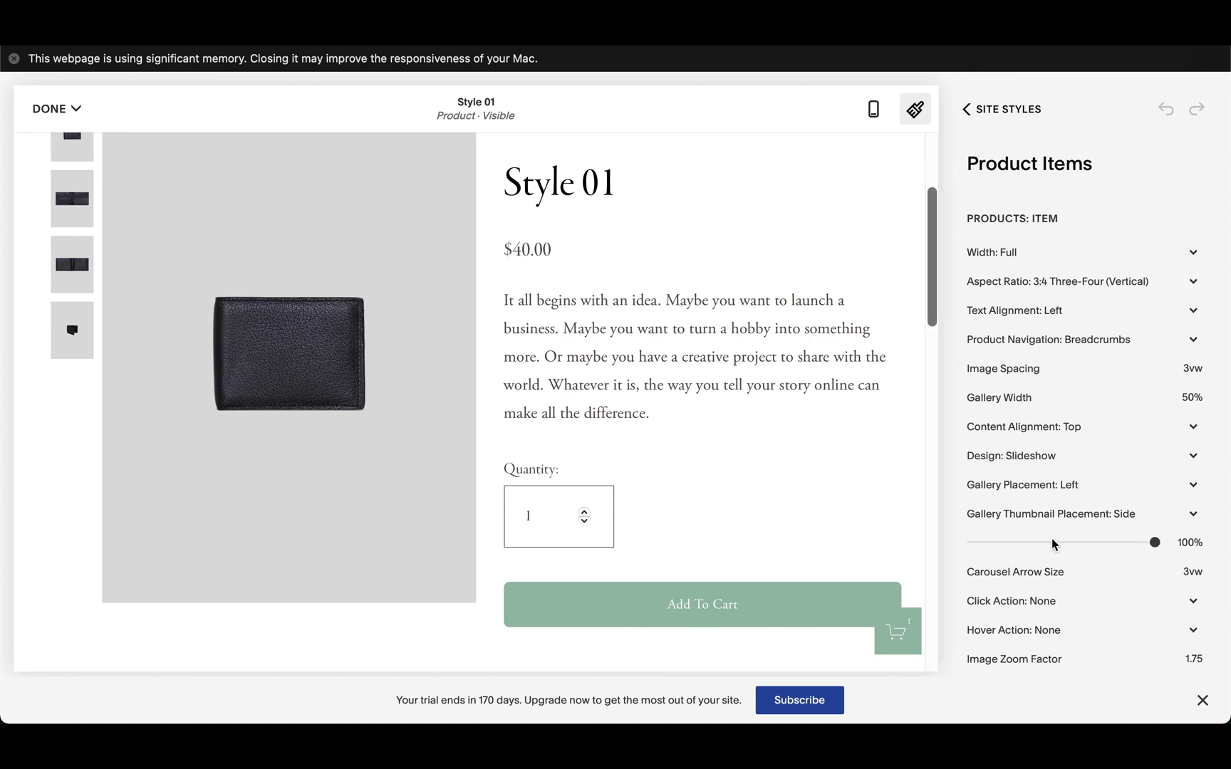
click(1062, 542)
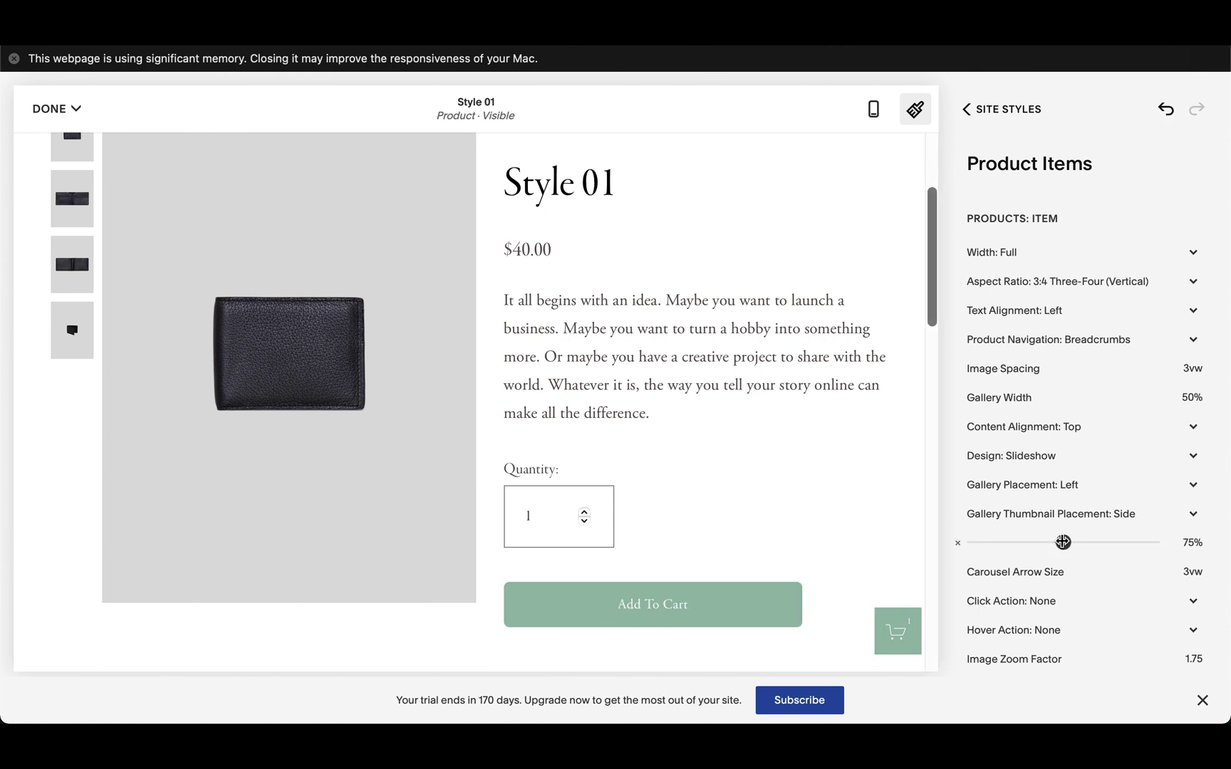
drag(1062, 542, 961, 549)
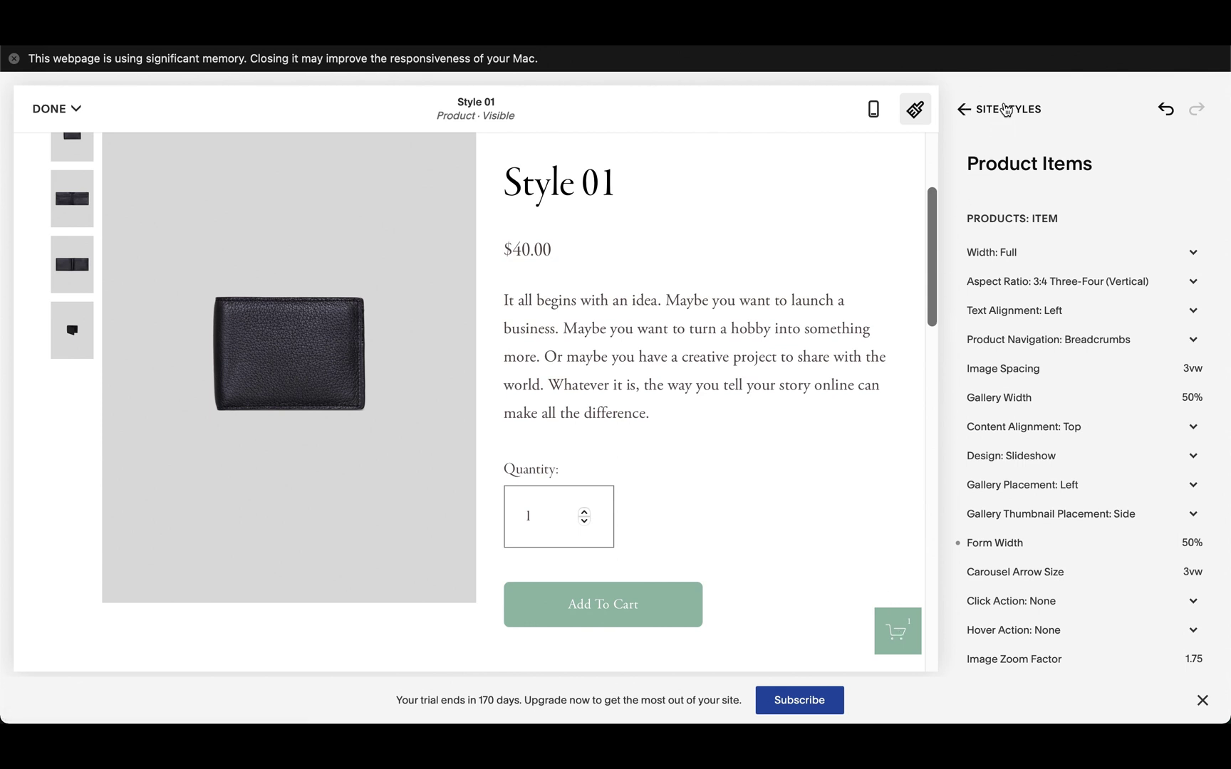
Step: Return to the site styles list, then back out of a first Discard Changes prompt
click(1004, 109)
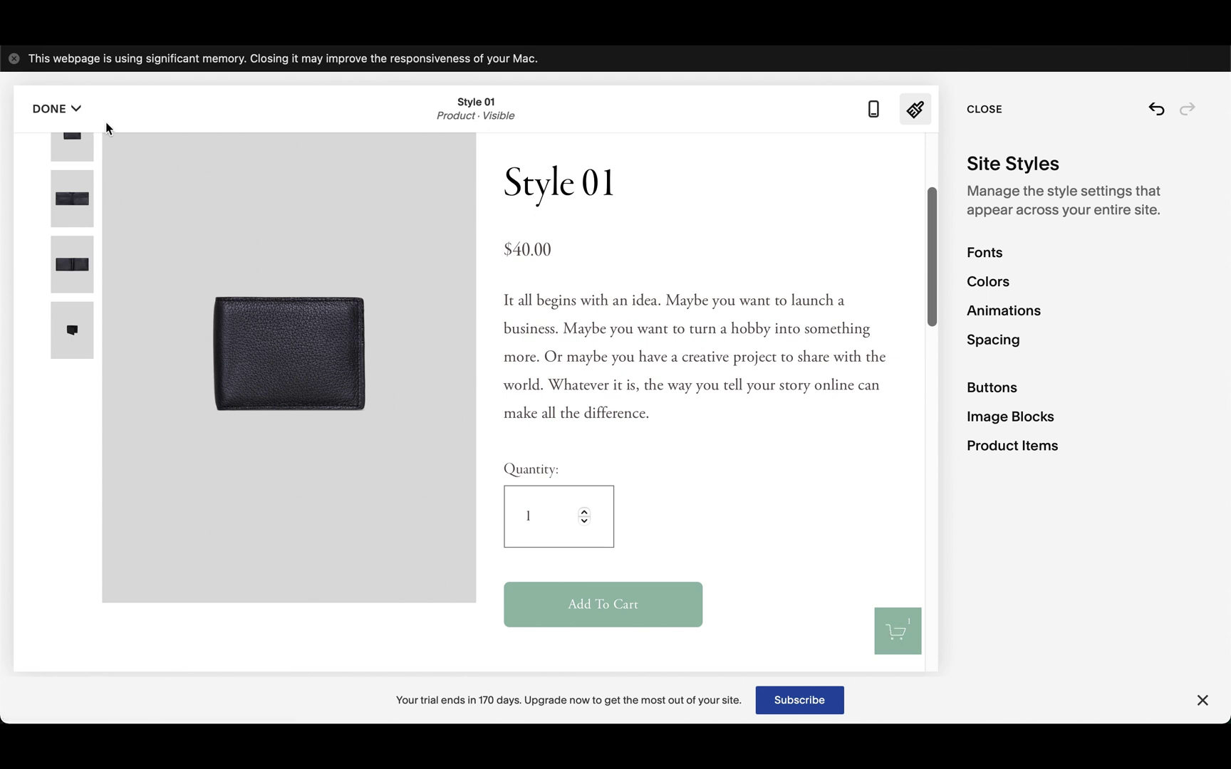
click(74, 109)
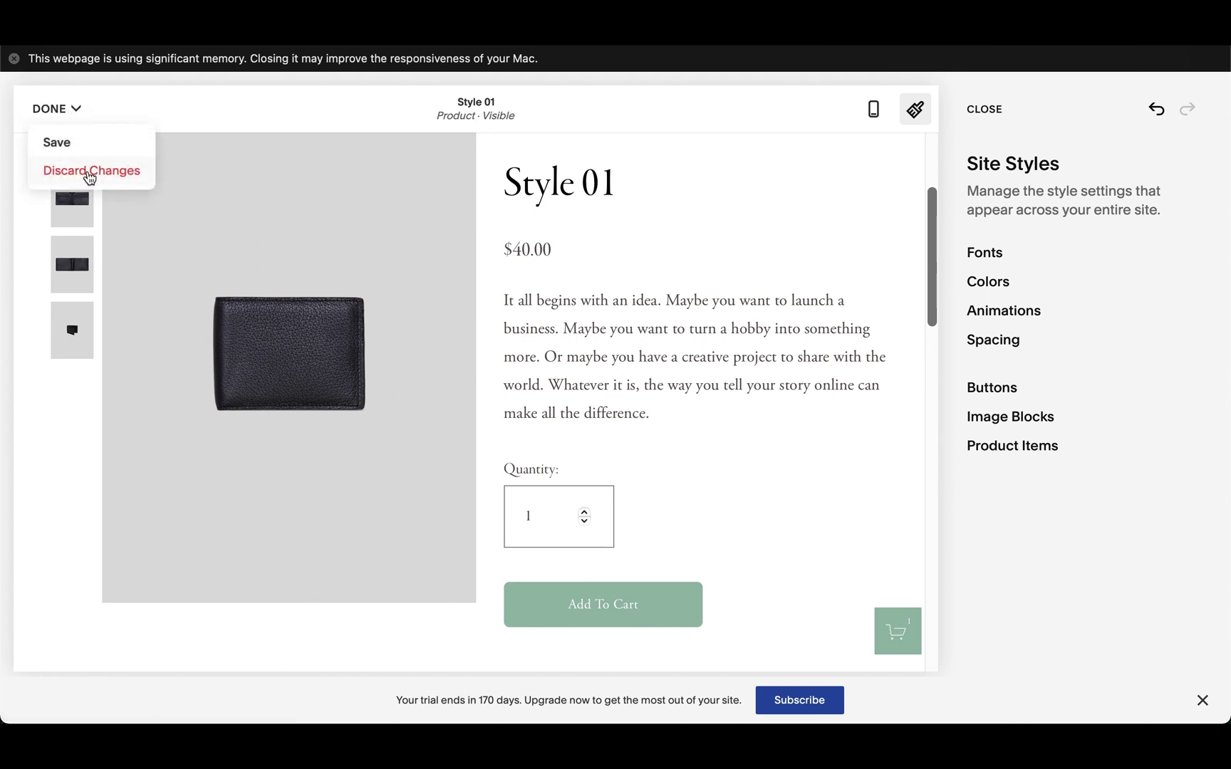
click(87, 173)
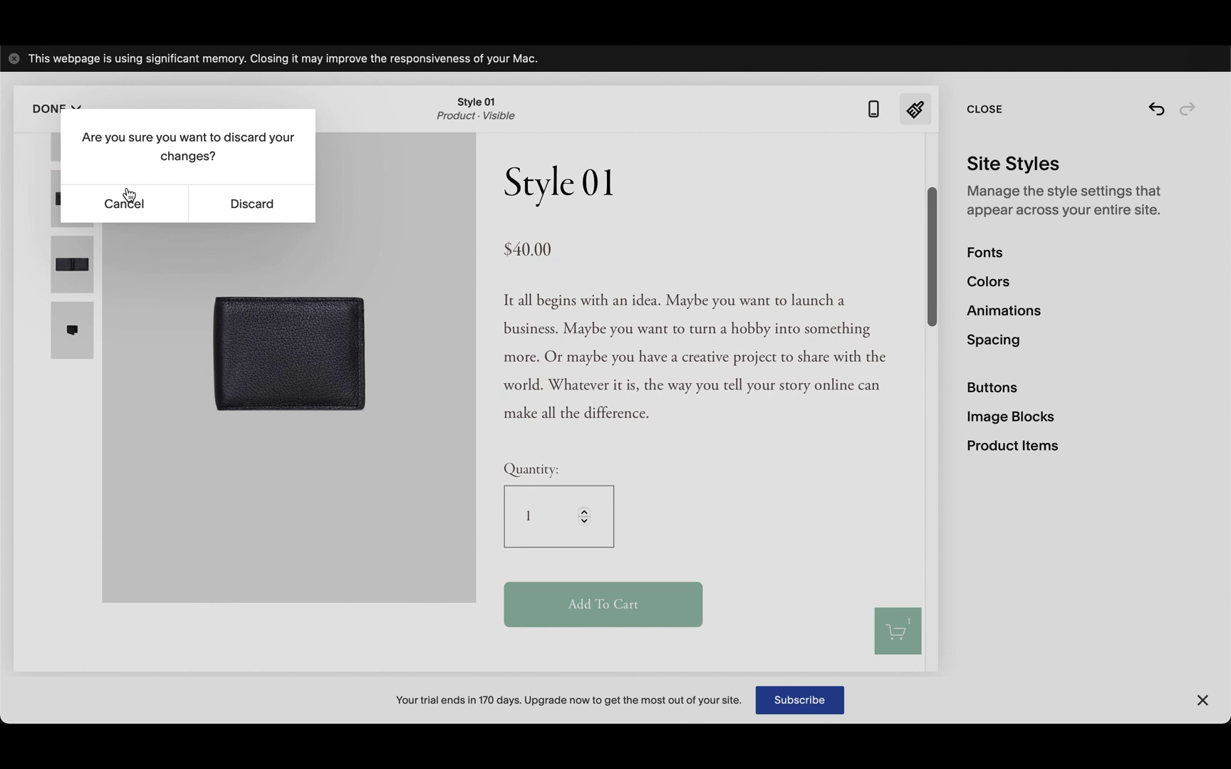
click(124, 212)
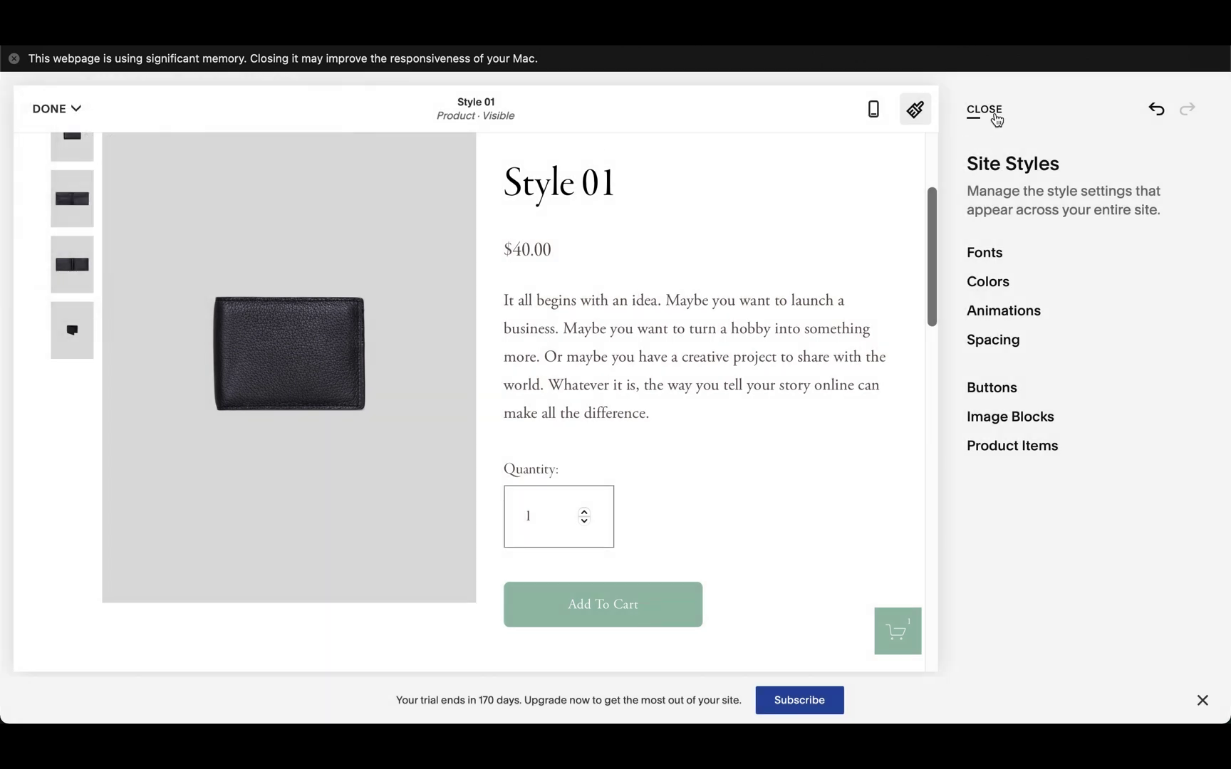
Step: Close Site Styles and discard the unsaved form-width change, confirming Discard
click(993, 112)
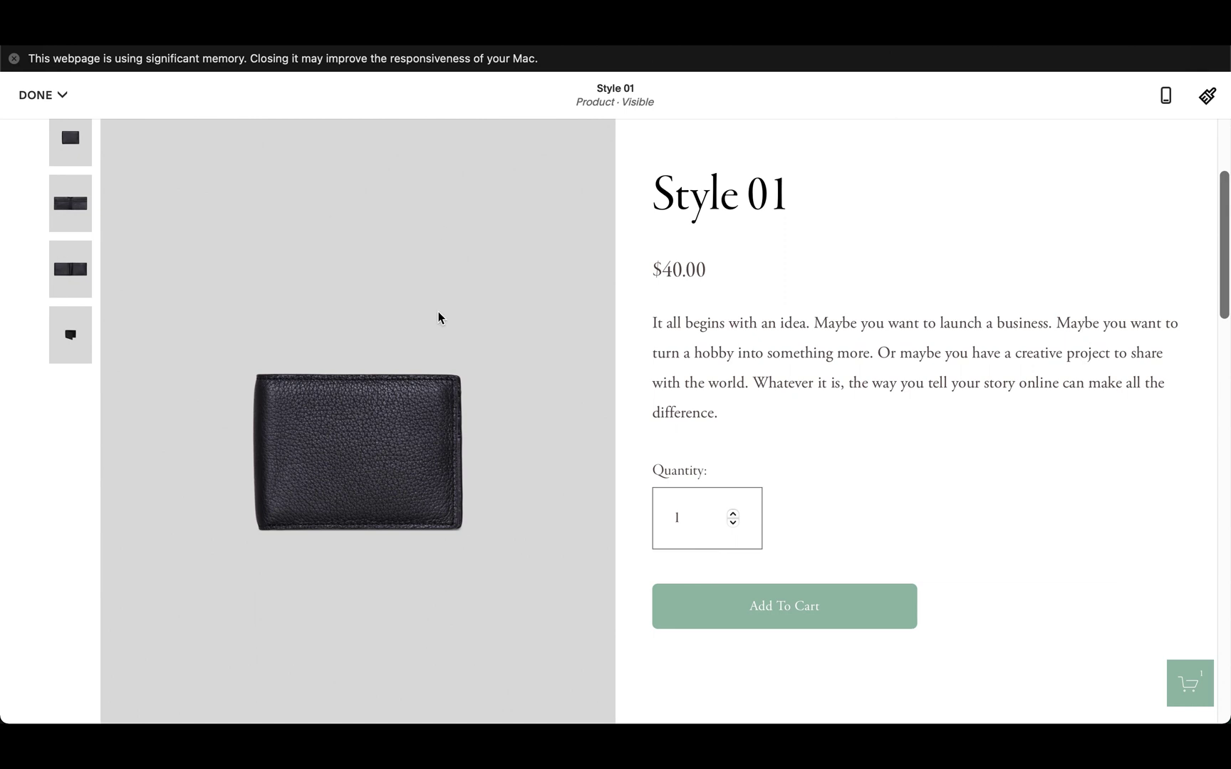
click(43, 95)
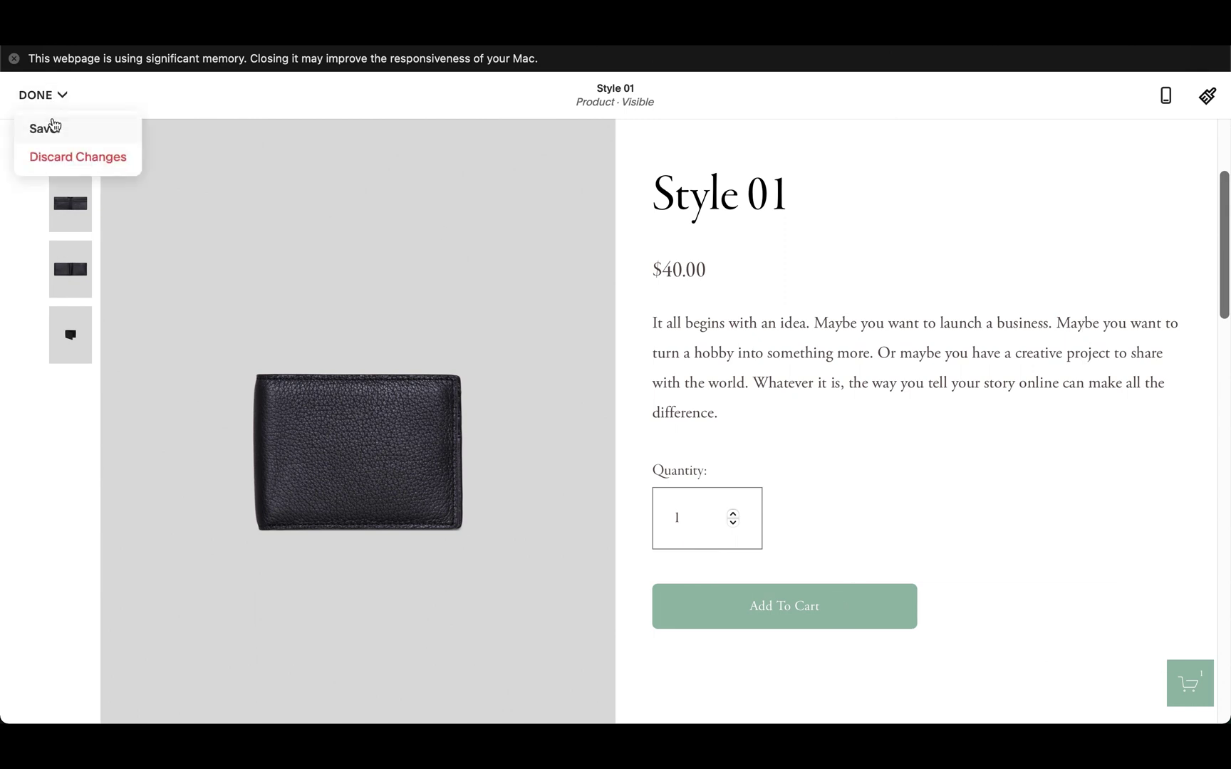
click(55, 157)
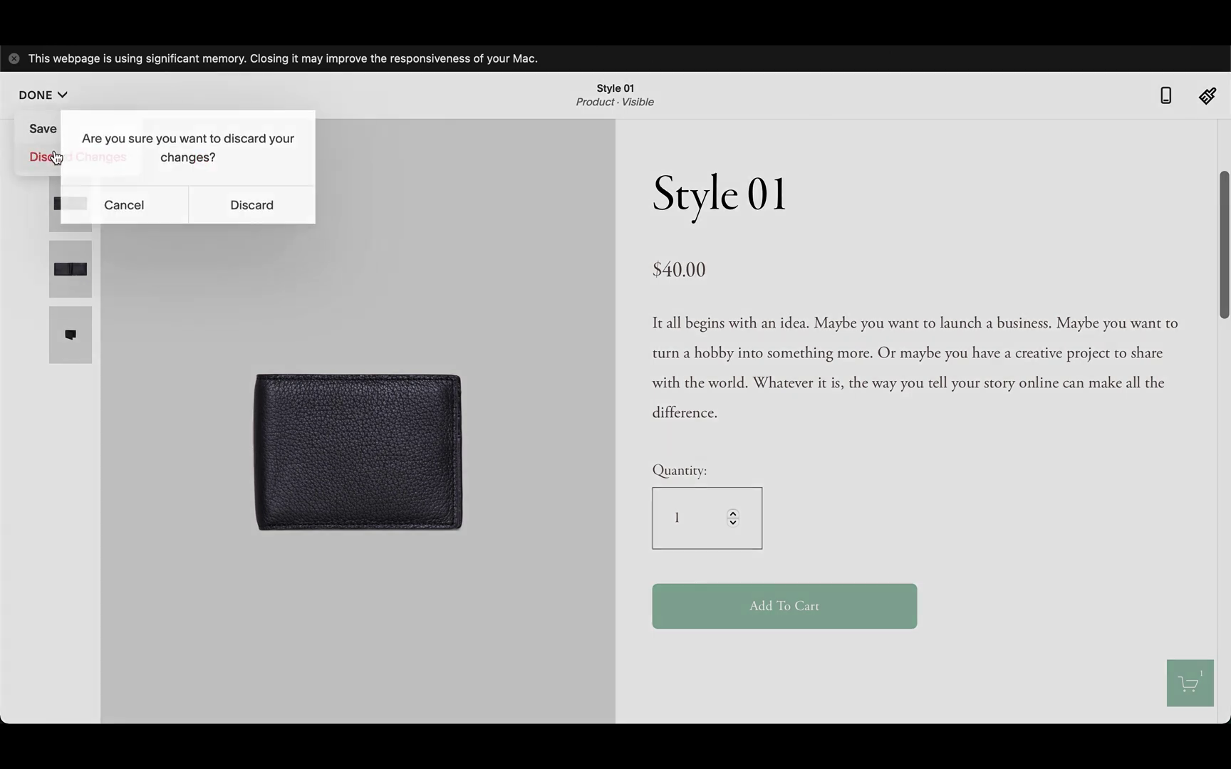
click(246, 206)
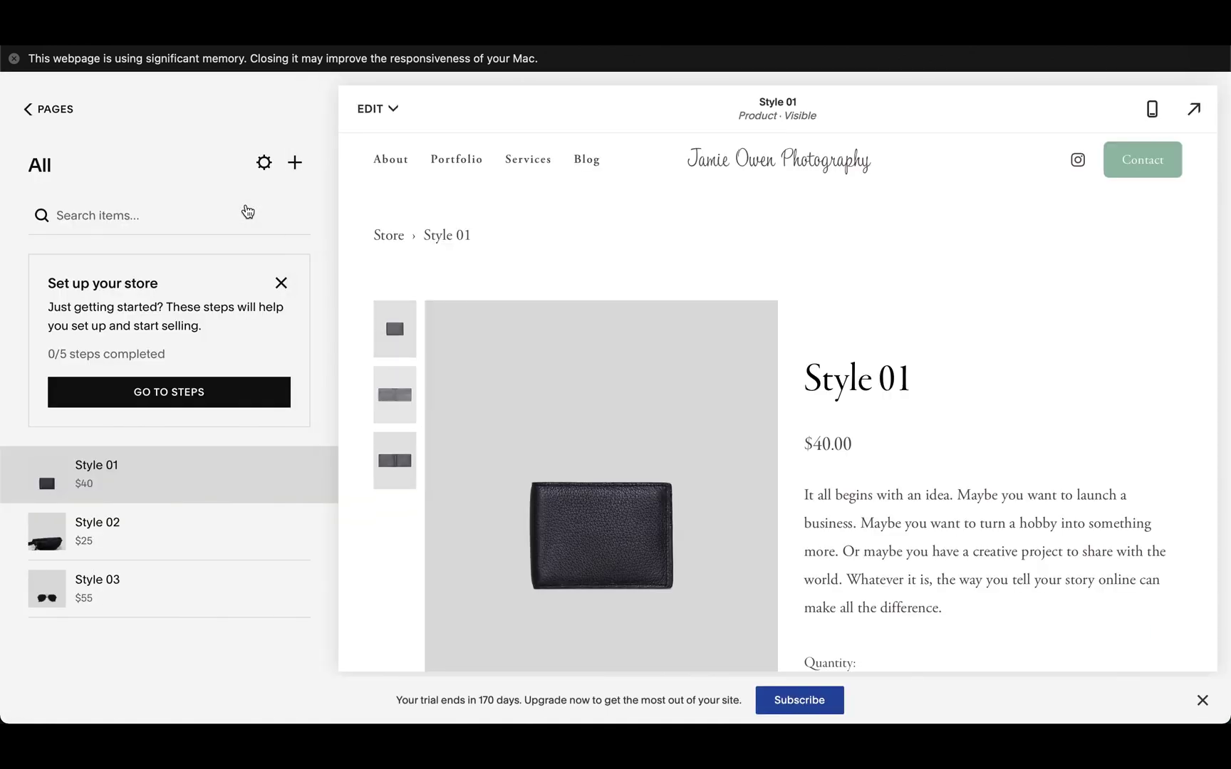
Step: Add a second Style 01 to the cart and view the cart showing quantity 2 for $80.00
scroll(780, 427, down, 10)
scroll(780, 427, up, 5)
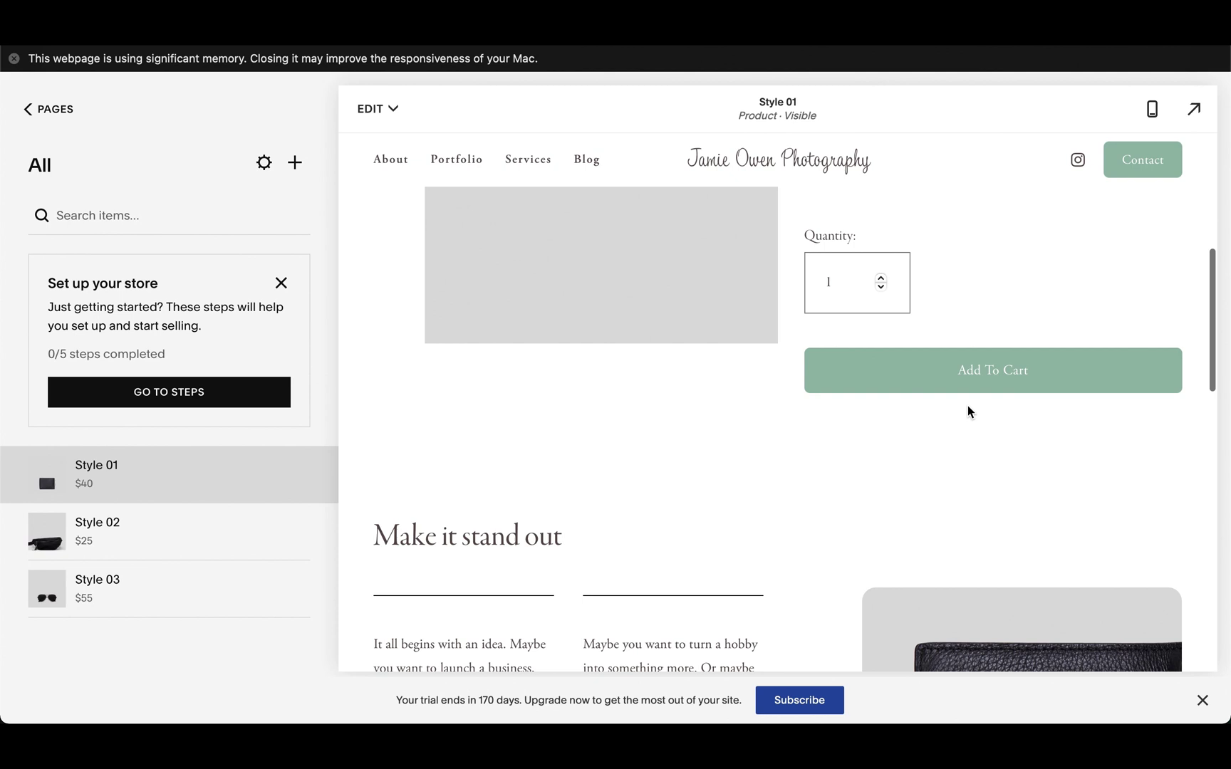
click(1001, 371)
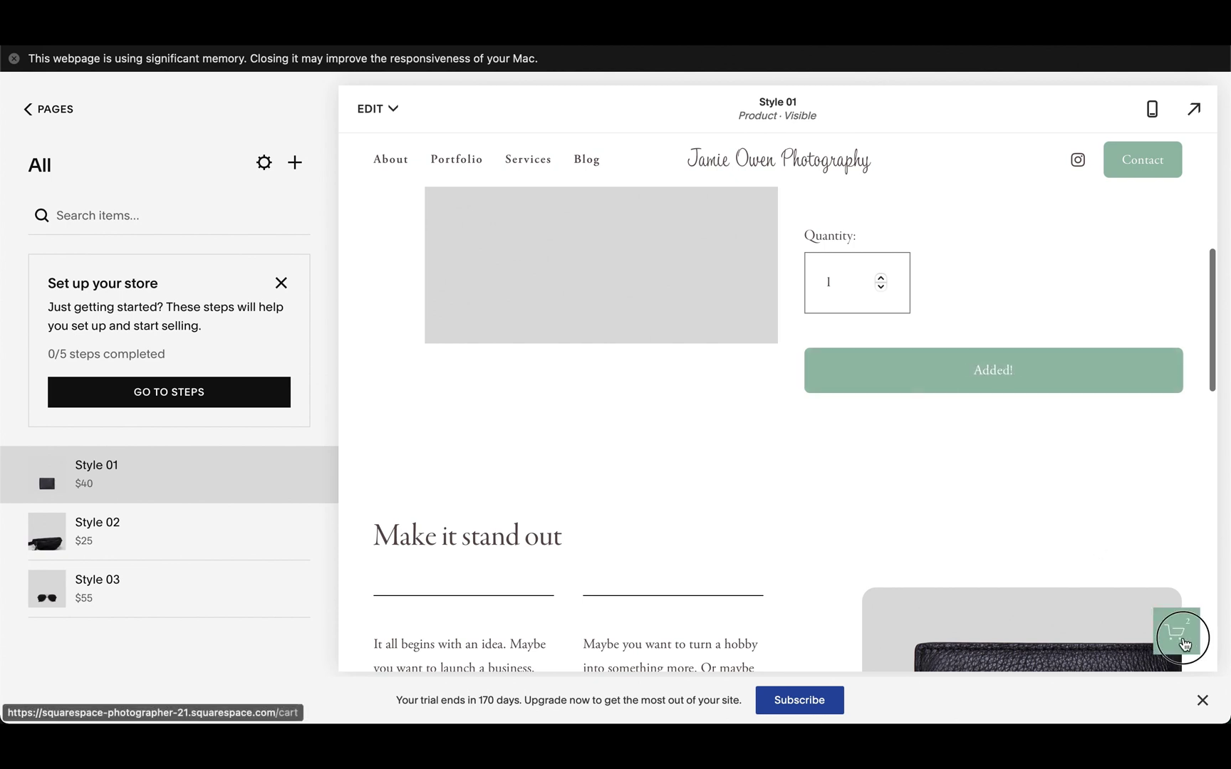
click(1184, 644)
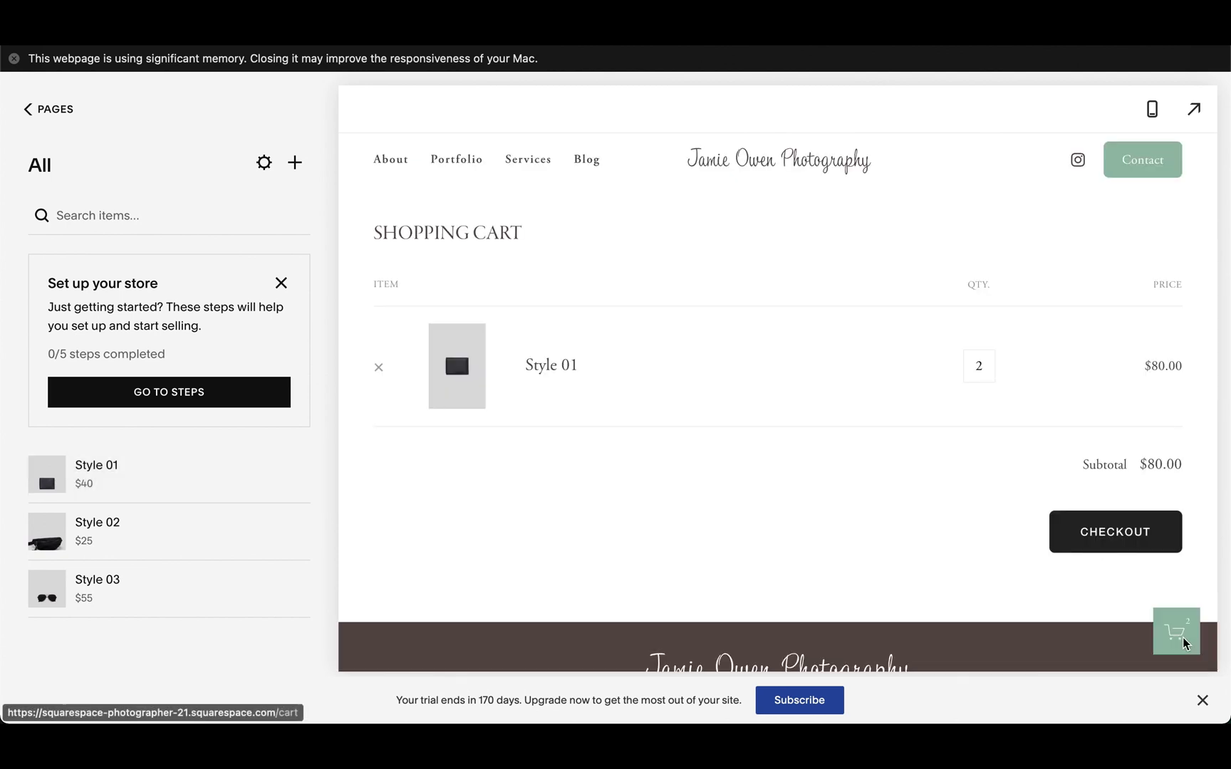